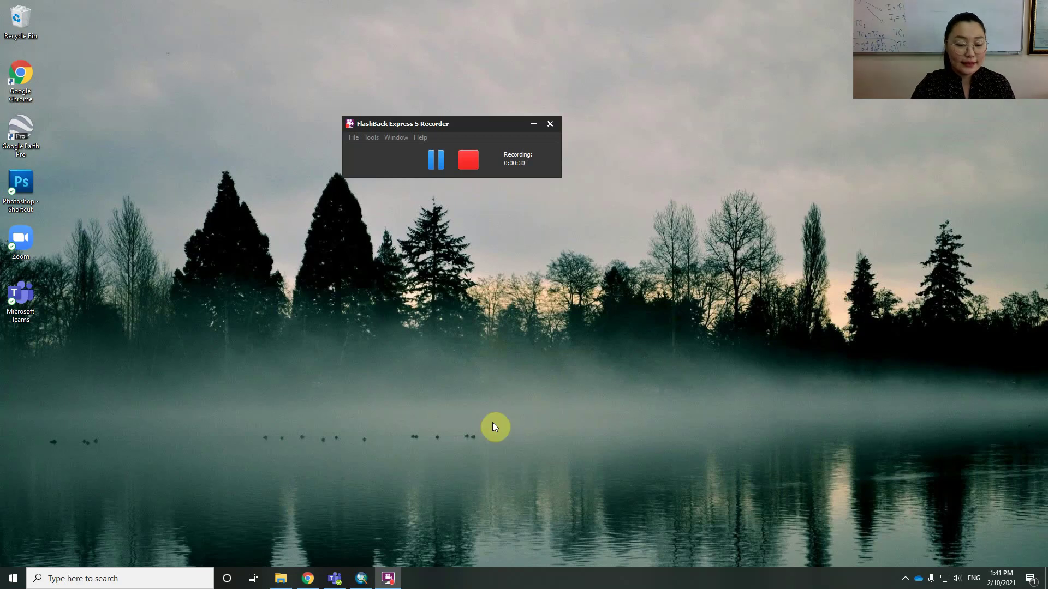
Switch to the PDF textbook in Chrome and examine section 7.6's list of required map elements and Figure 7.21 at 125% zoom
left_click(309, 577)
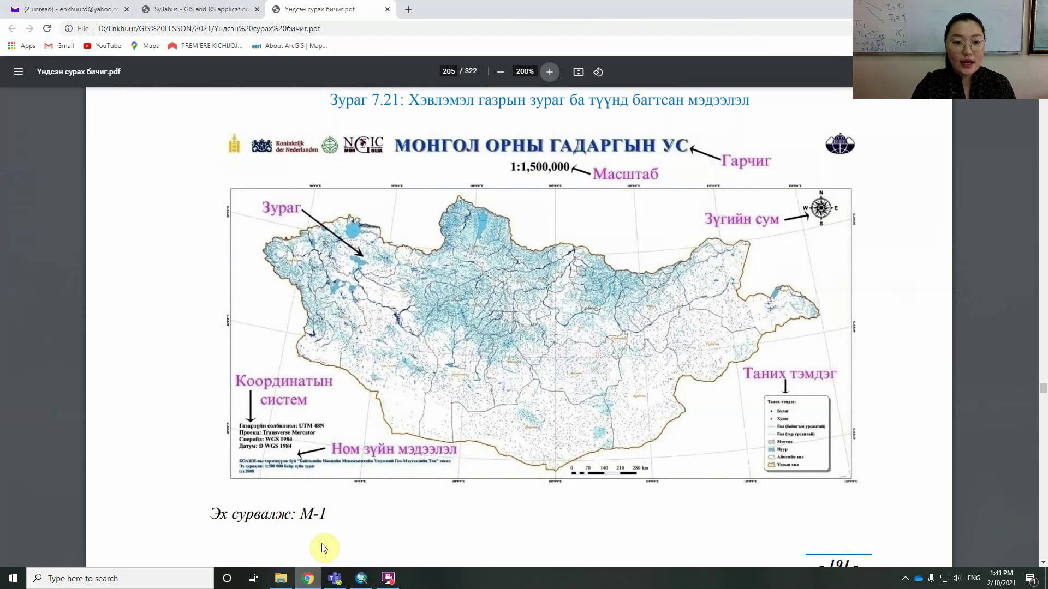
left_click(501, 73)
left_click(501, 72)
left_click(501, 72)
scroll(681, 373, "up", 2)
scroll(681, 373, "up", 4)
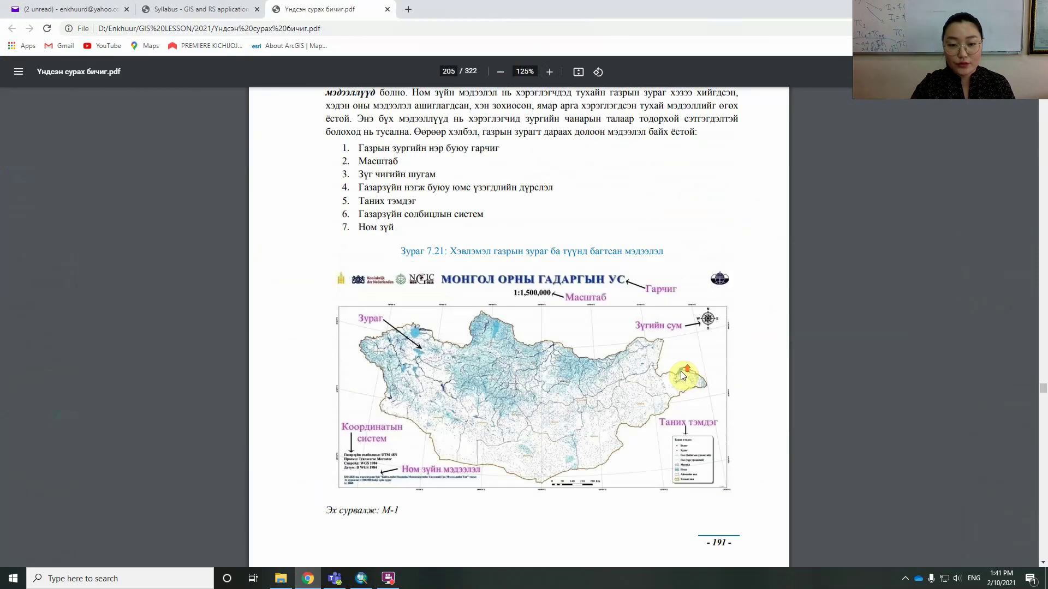
scroll(683, 375, "up", 1)
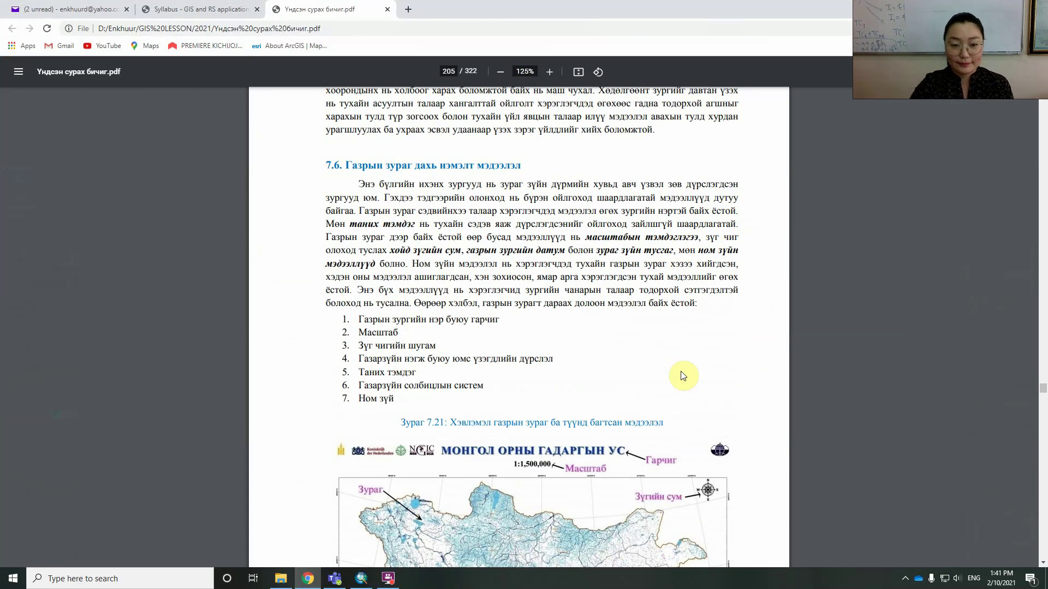
scroll(683, 375, "down", 1)
scroll(683, 376, "down", 1)
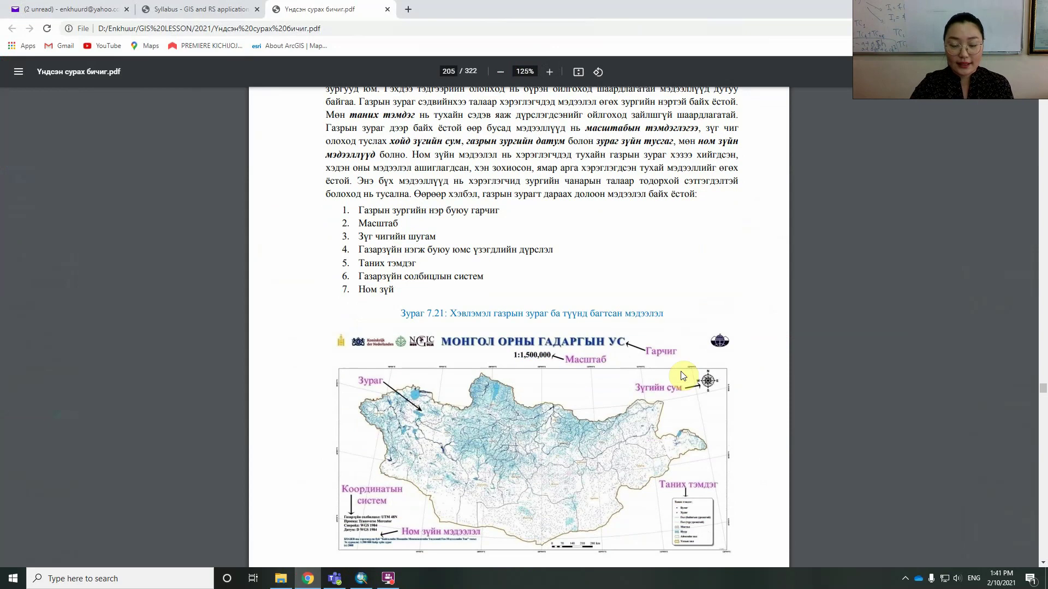
scroll(681, 375, "down", 3)
scroll(681, 376, "up", 1)
scroll(681, 375, "up", 1)
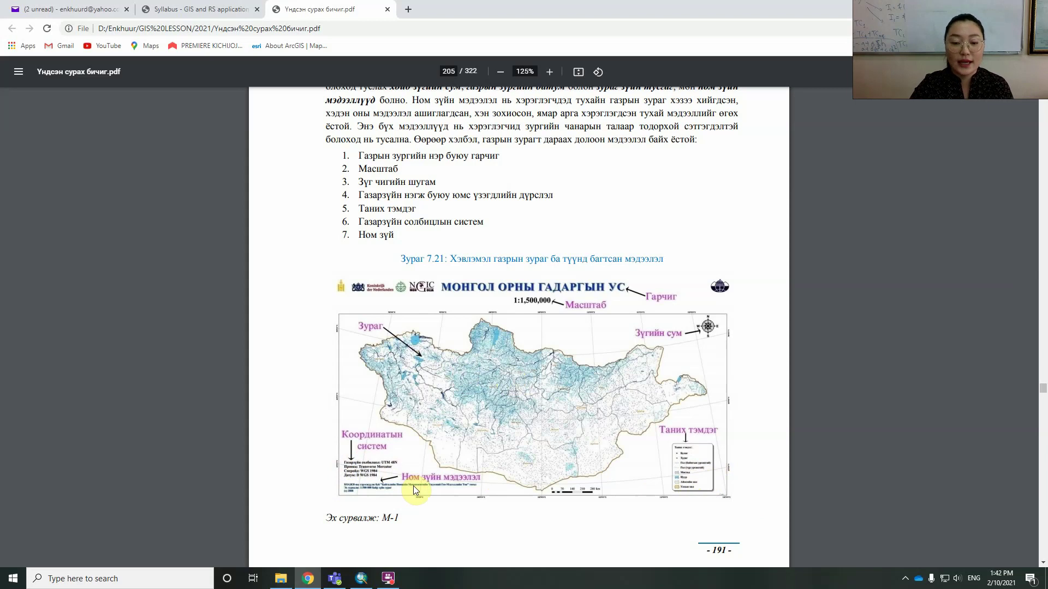
left_click(362, 580)
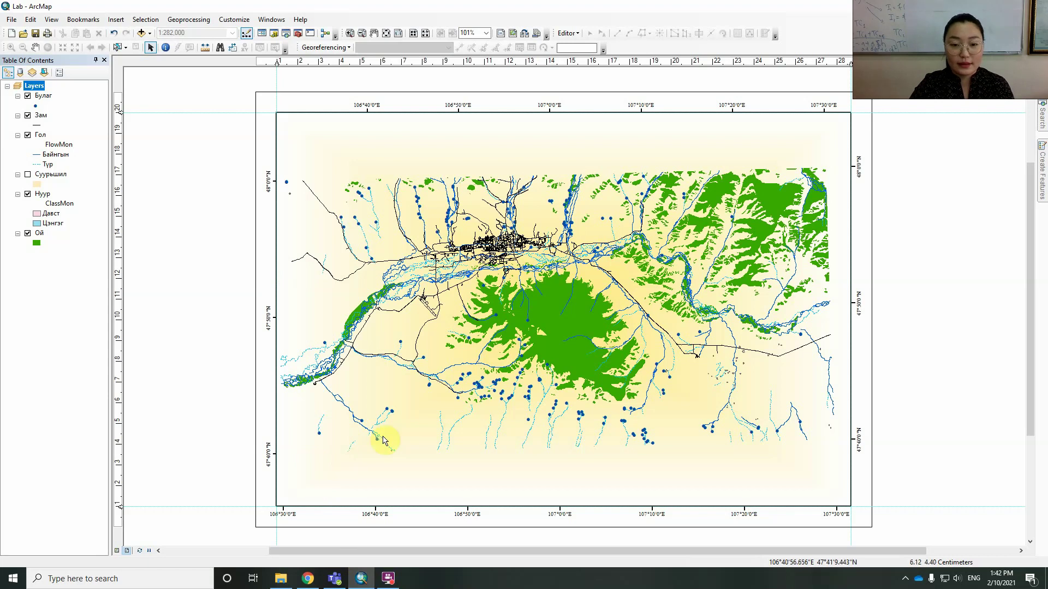
left_click(388, 580)
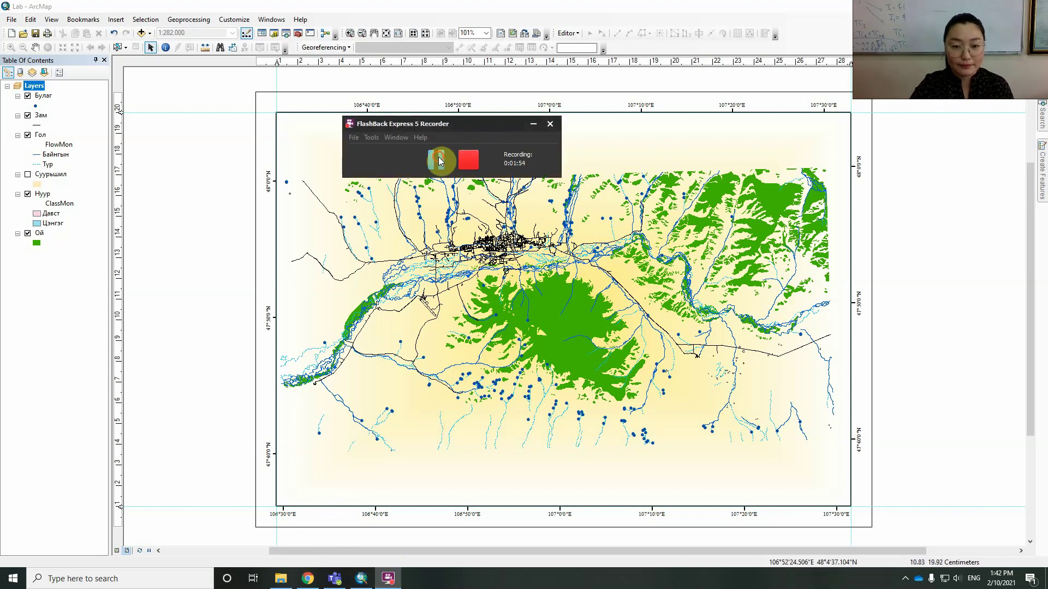
left_click(437, 156)
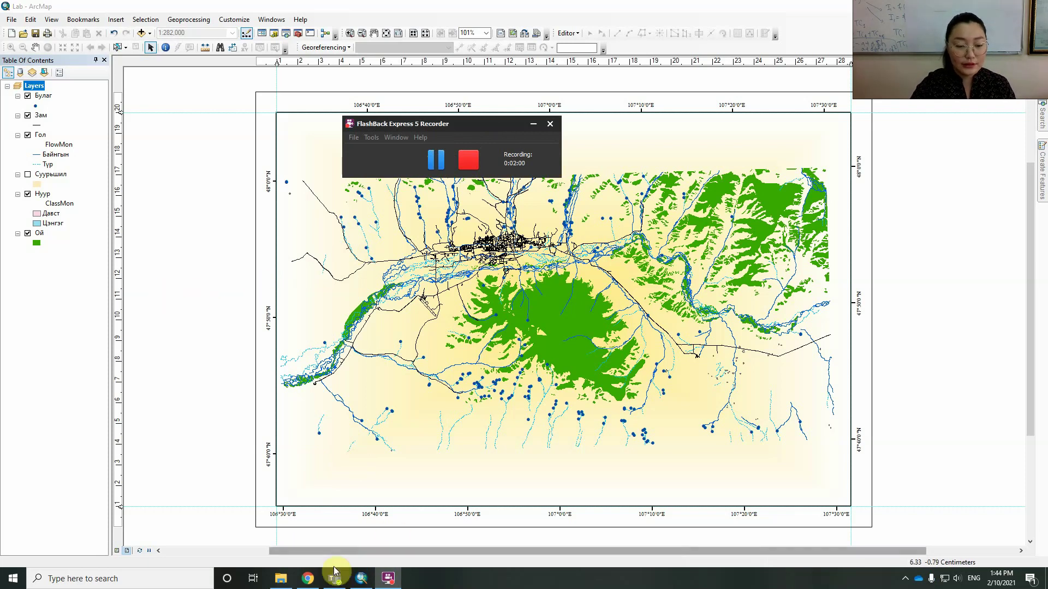
mouse_move(309, 582)
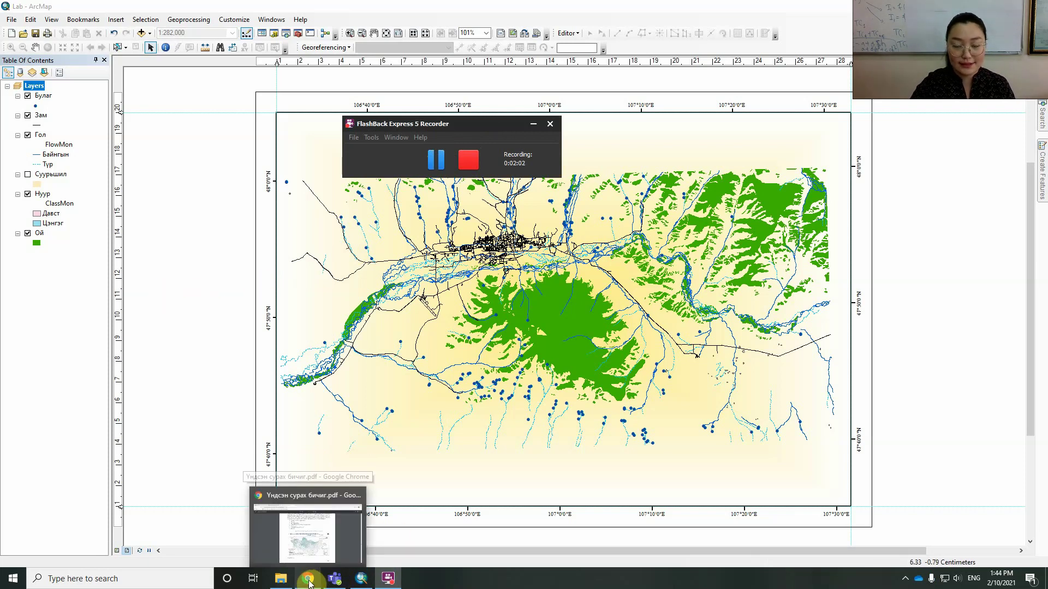
left_click(299, 547)
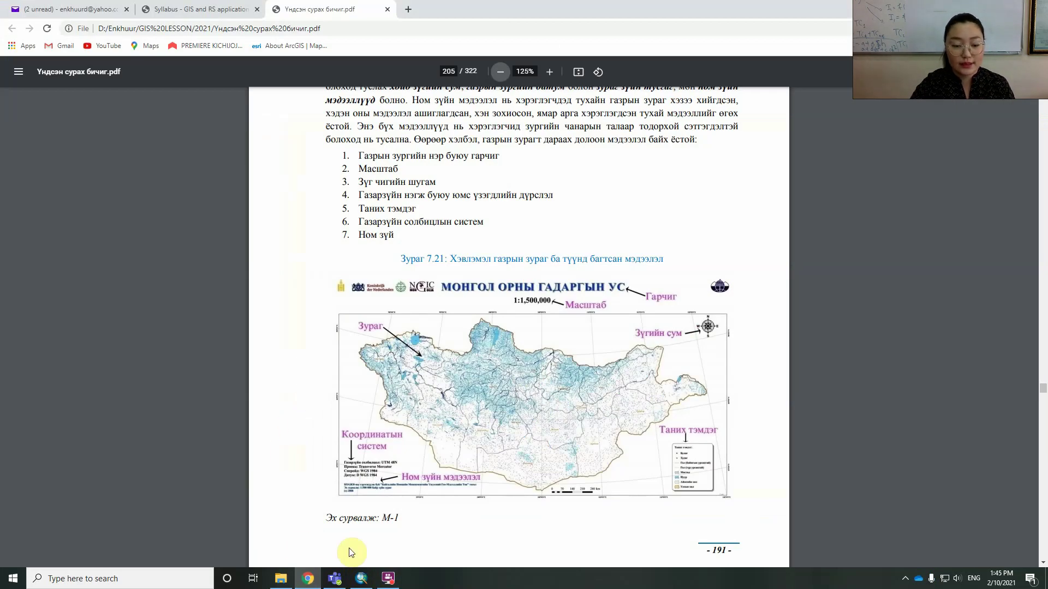
Switch to ArcMap, insert the map title "Улаанбаатар хот" and place it near the map frame's upper edge, slightly left of centre
left_click(303, 583)
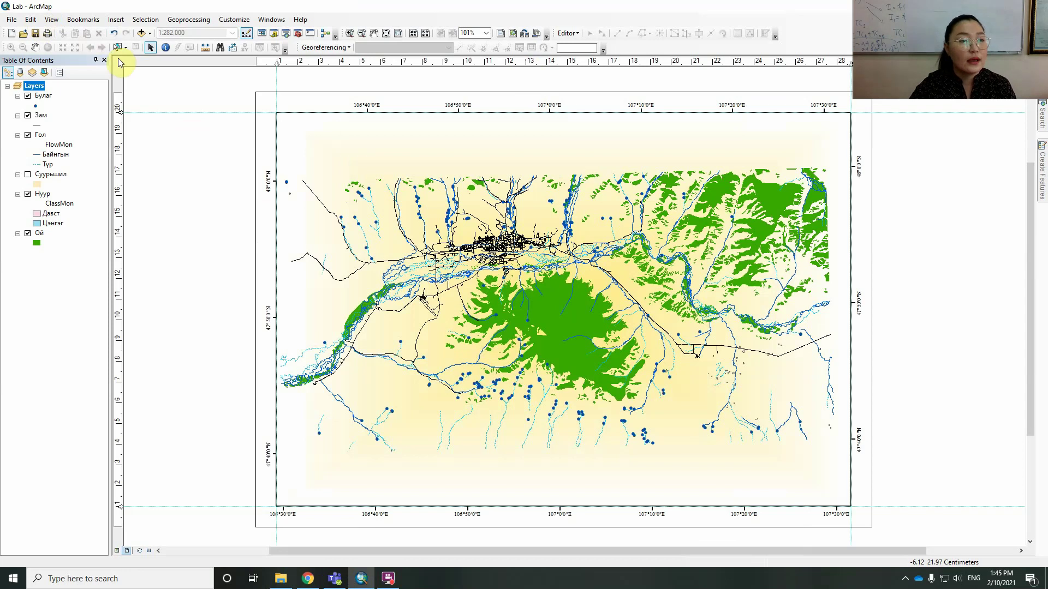
left_click(116, 20)
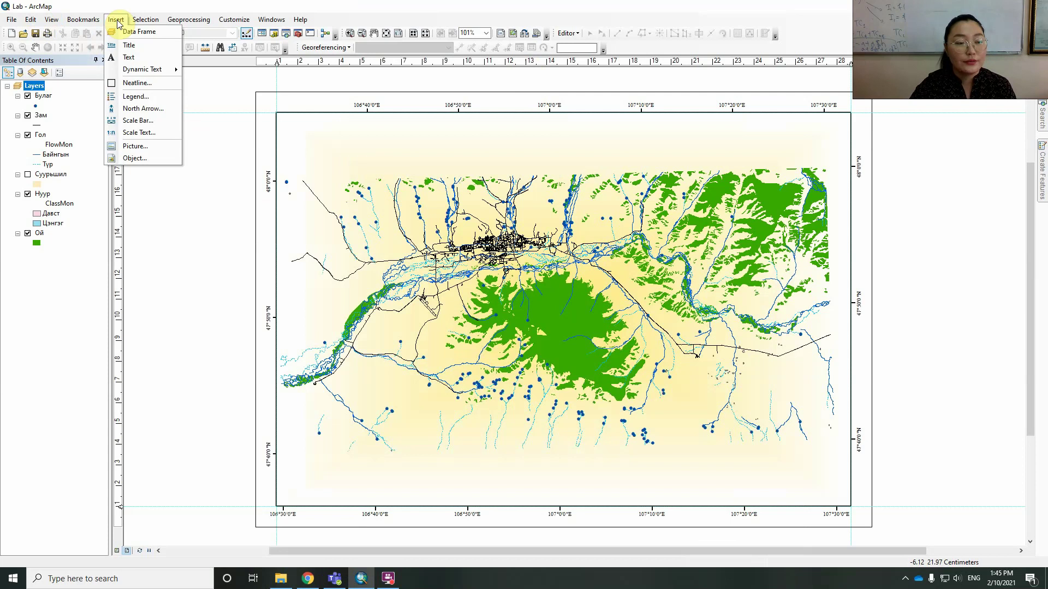
left_click(129, 45)
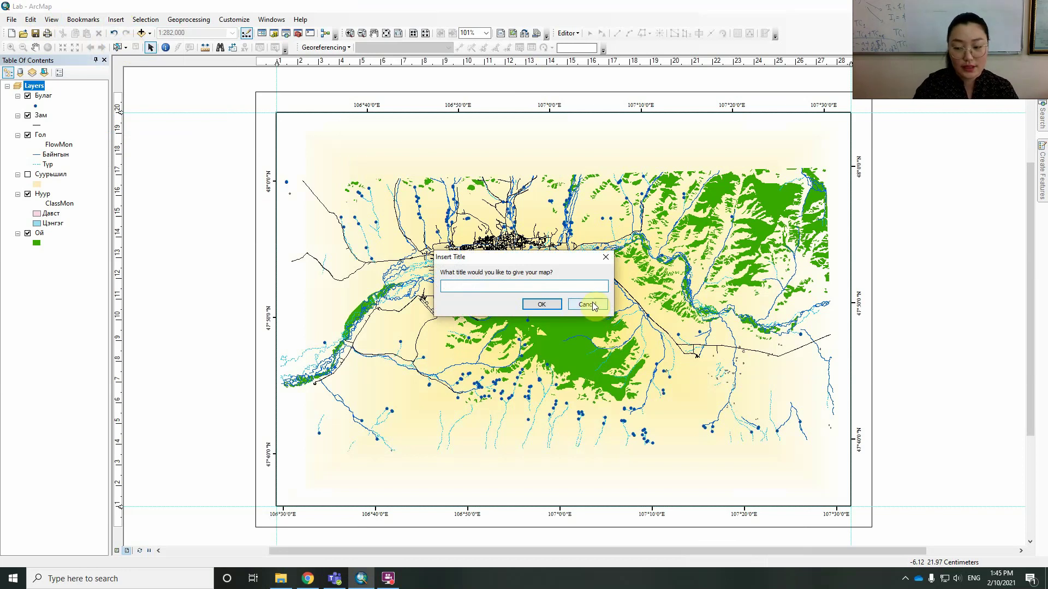
key("alt+shift")
type("Улаанбаатар")
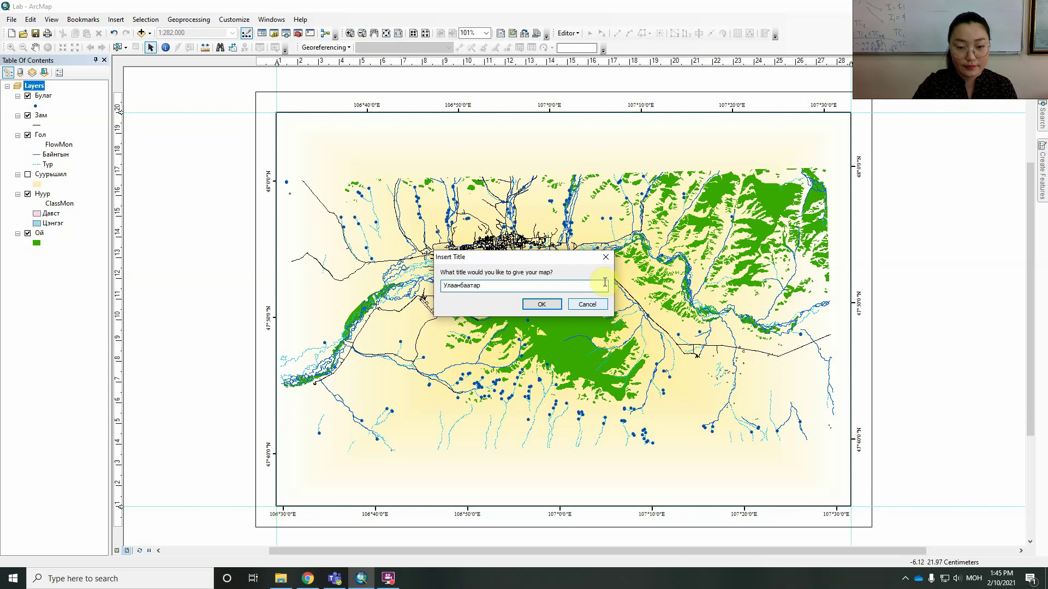
type(" хот")
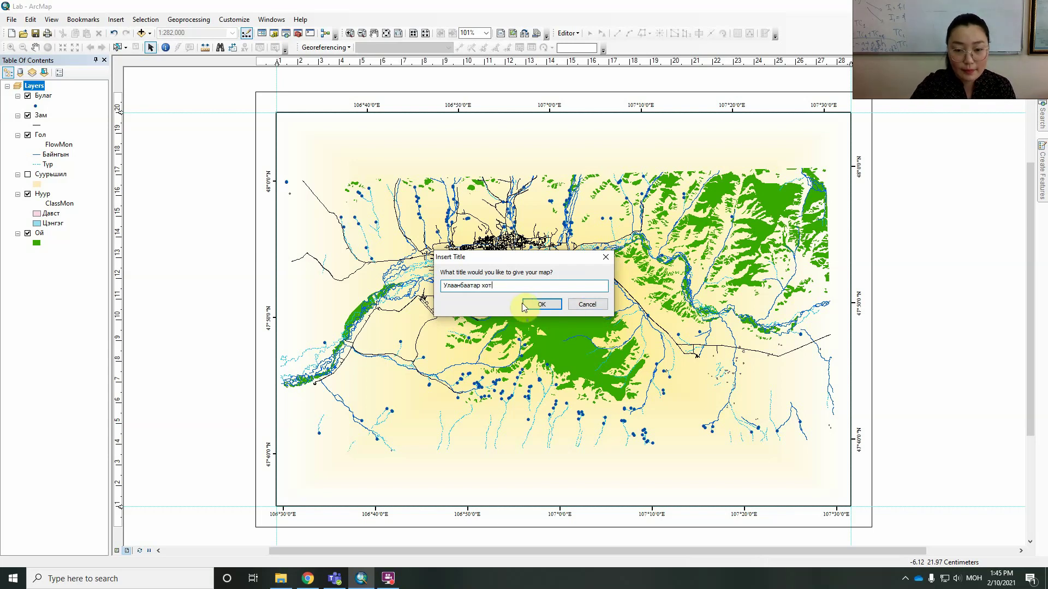
left_click(540, 304)
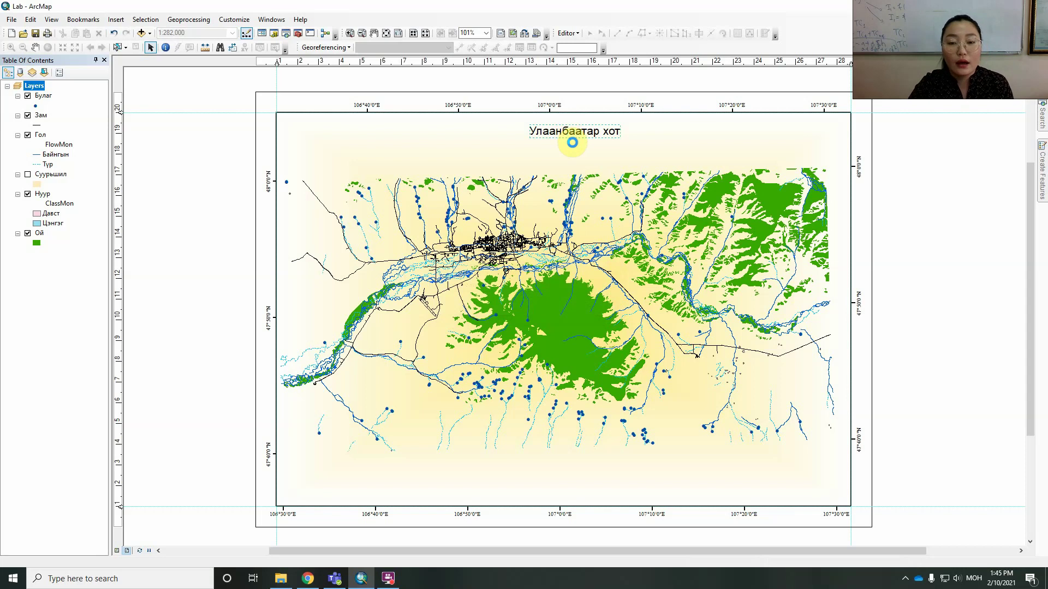
left_click_drag(572, 142, 557, 133)
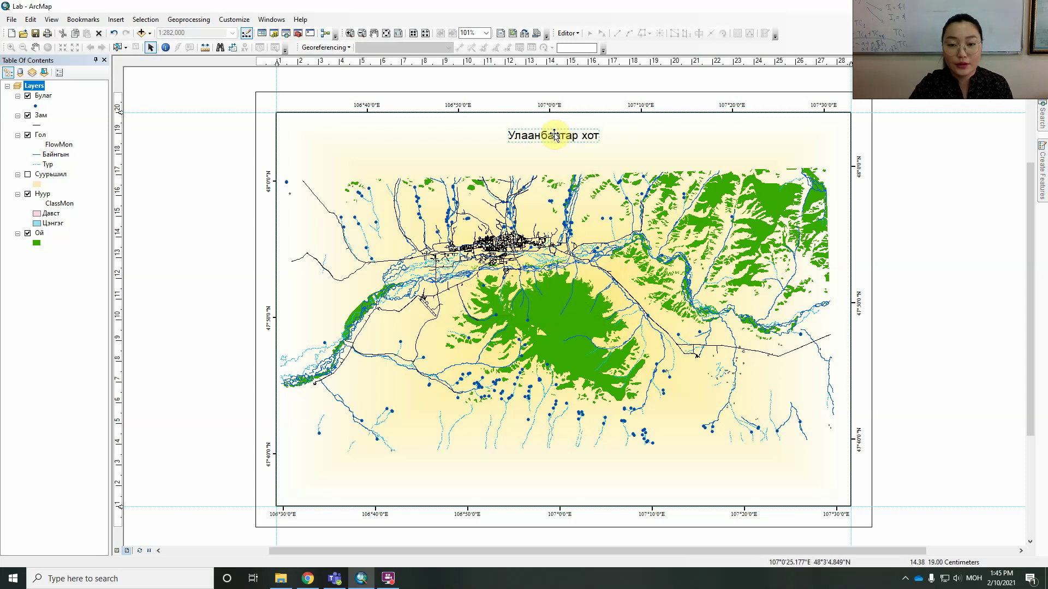
Open the map title's text symbol settings and set its font to Times New Roman
right_click(554, 135)
left_click(602, 318)
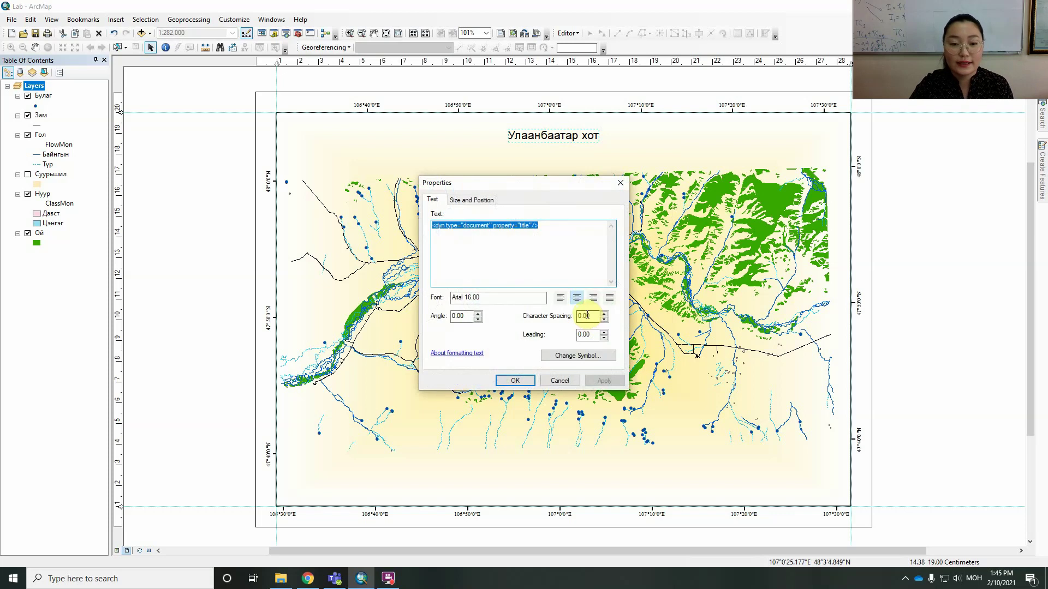
left_click(581, 357)
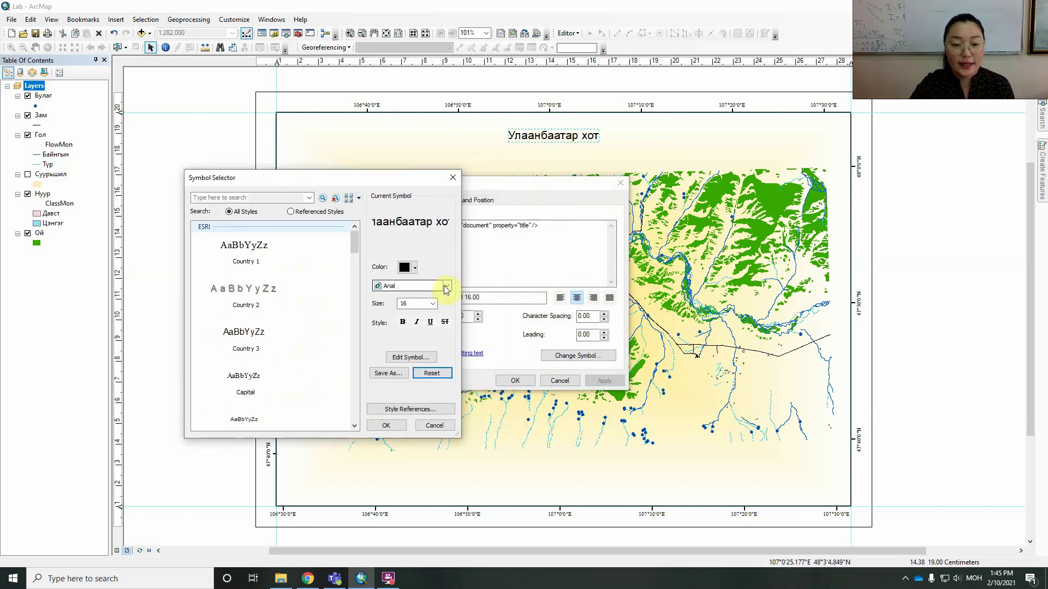
left_click(446, 288)
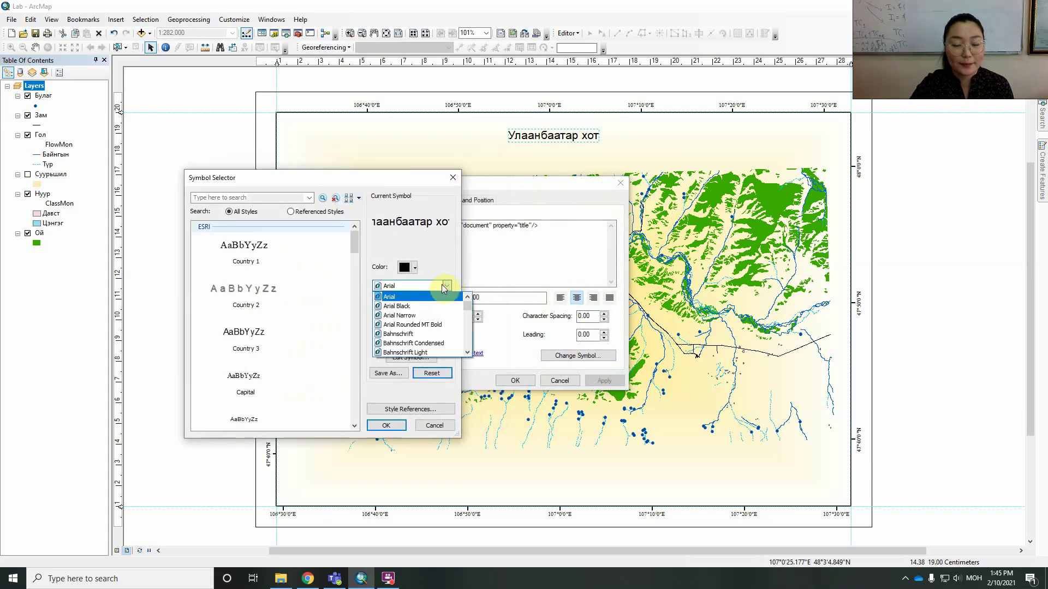
key("super+space")
key("t")
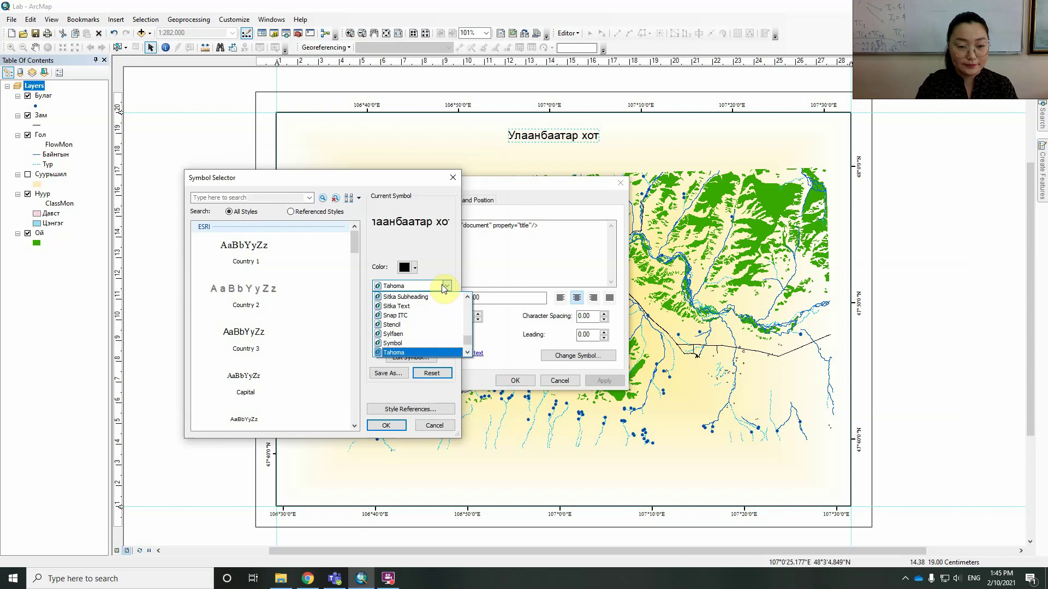
key("i")
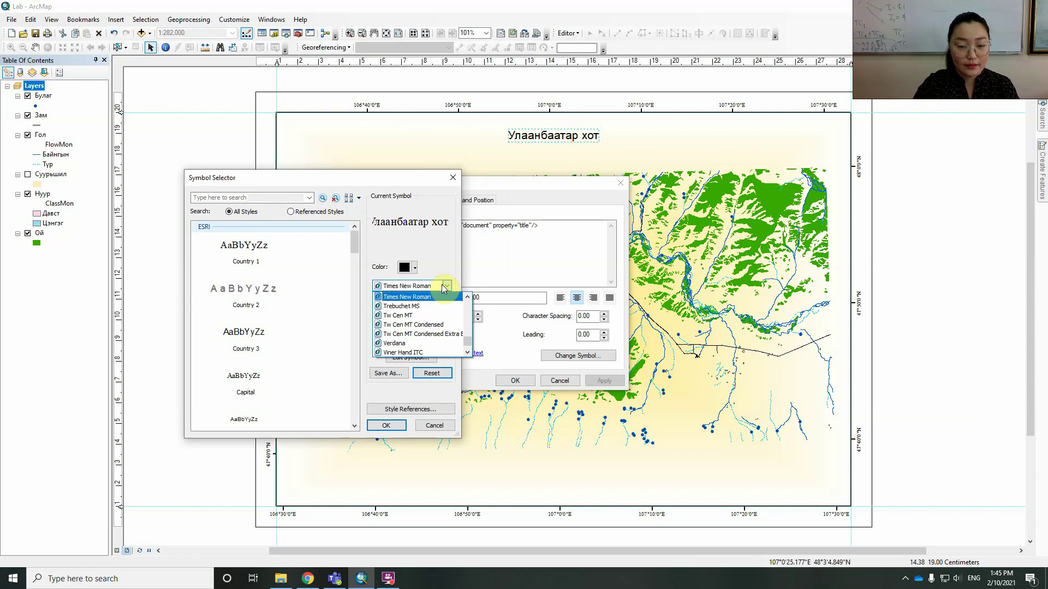
left_click(418, 298)
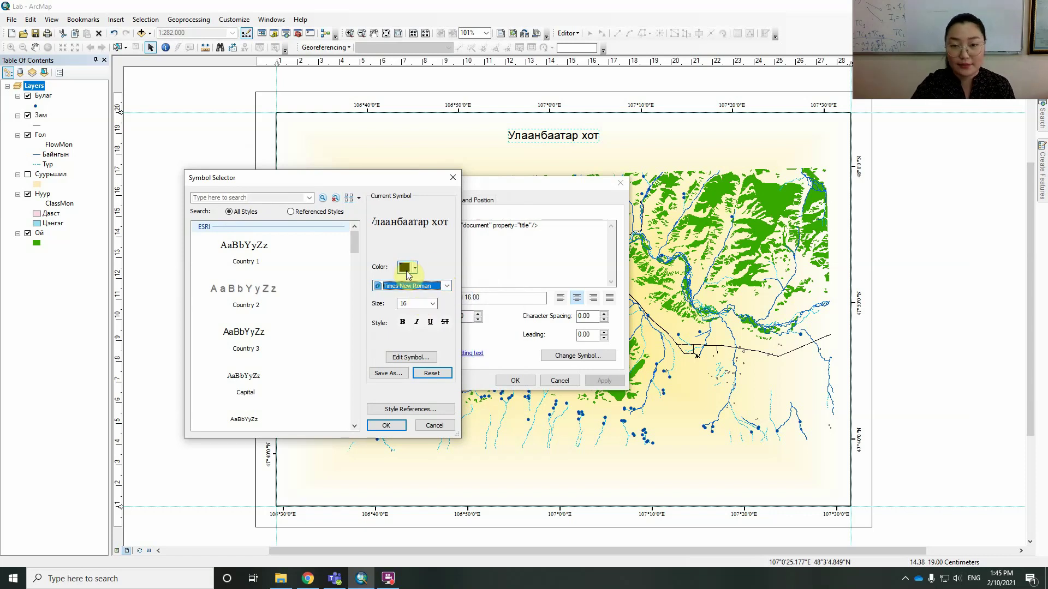
Make the map title dark blue, bold and size 24, and apply the changes to the layout
left_click(407, 272)
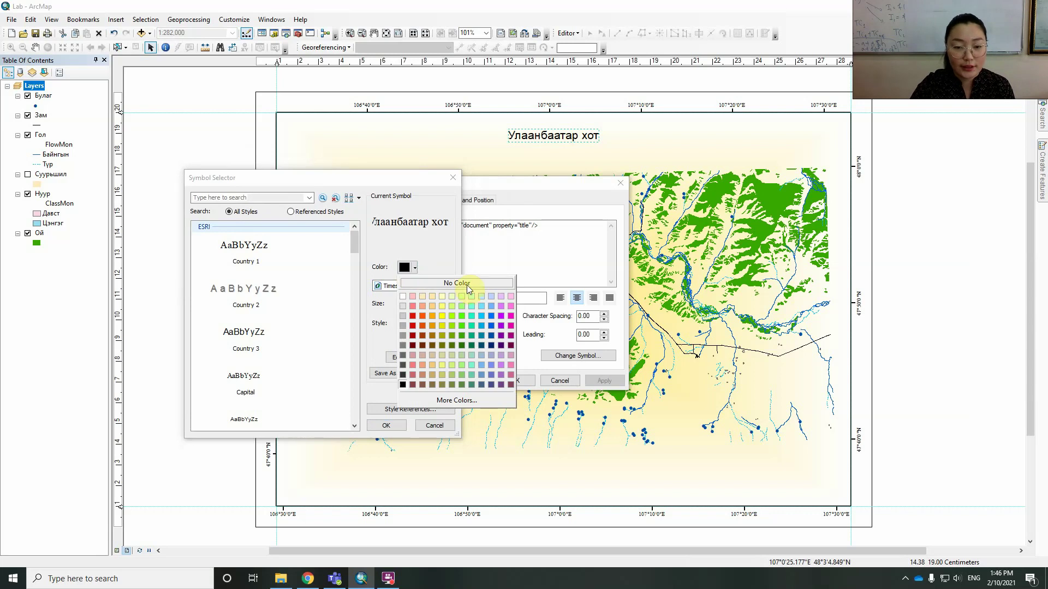
left_click(492, 340)
left_click(402, 322)
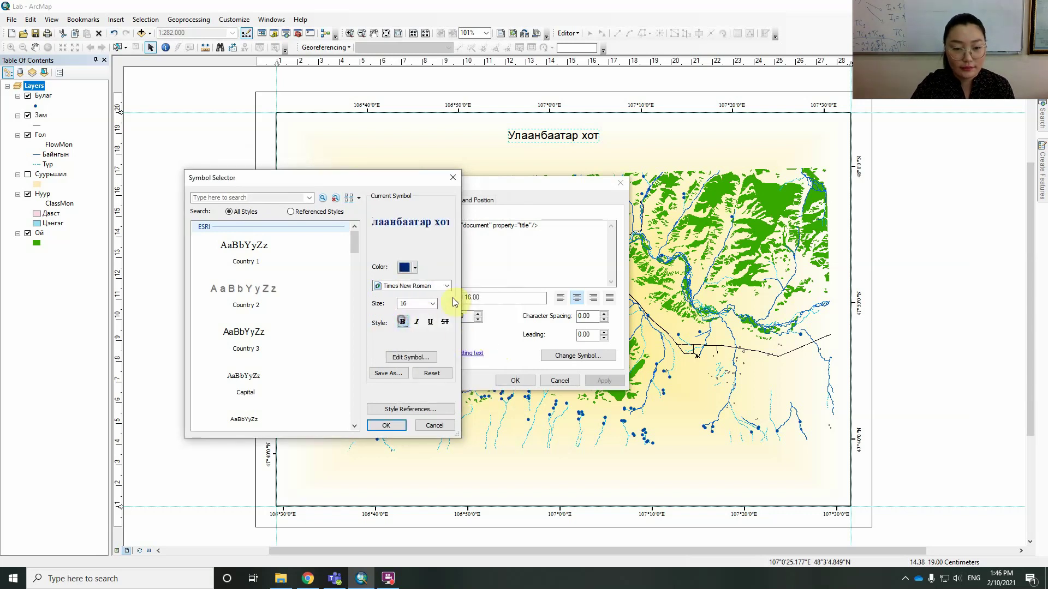
left_click(432, 303)
left_click(418, 341)
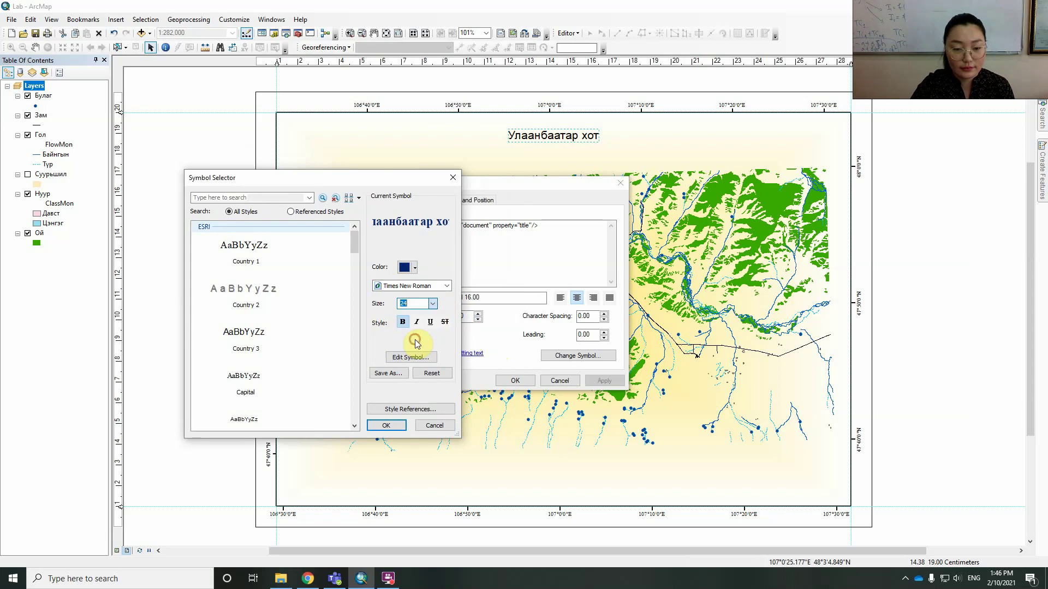
left_click(405, 430)
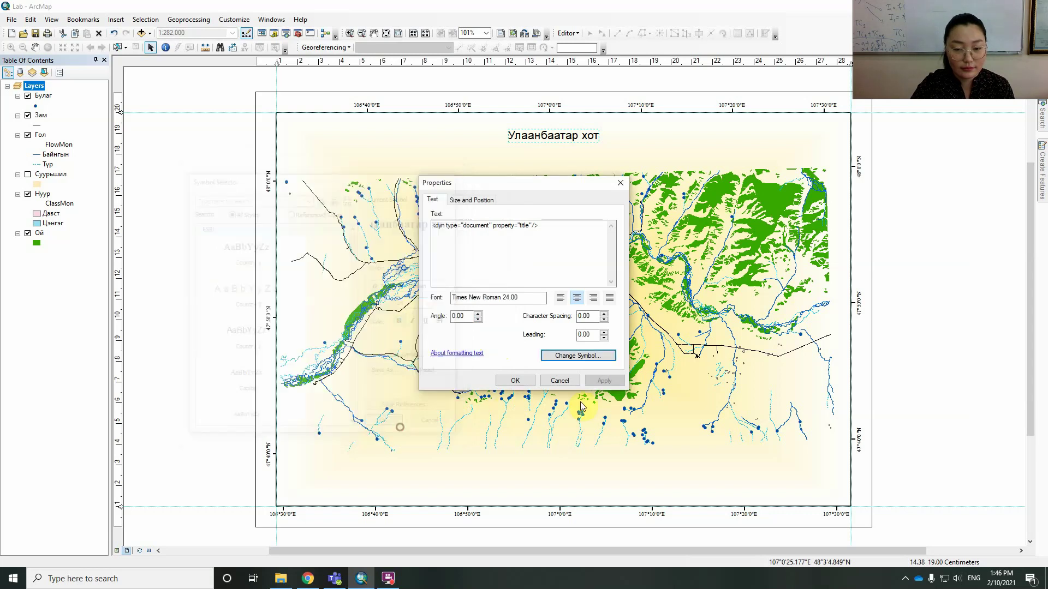
left_click(602, 381)
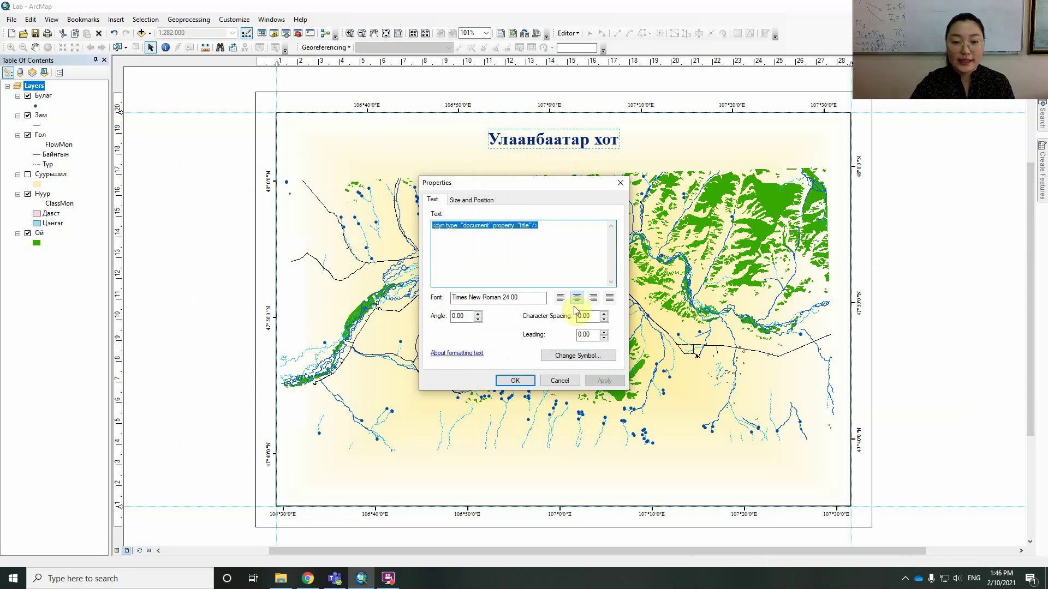
Open the detailed symbol editor for the title text and move its window clear of the symbol selector's style list
left_click(569, 356)
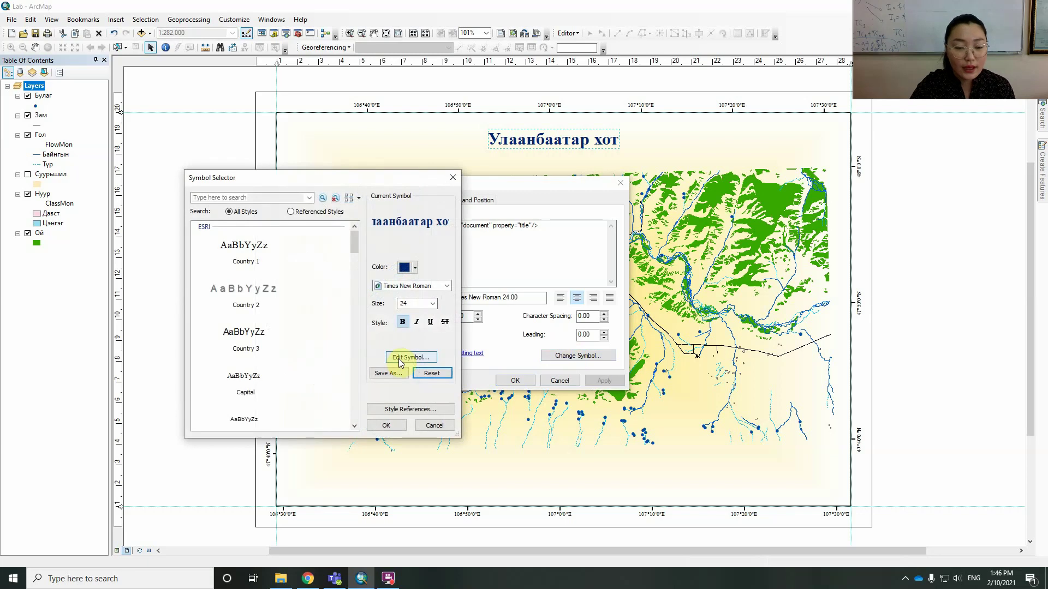
left_click(400, 361)
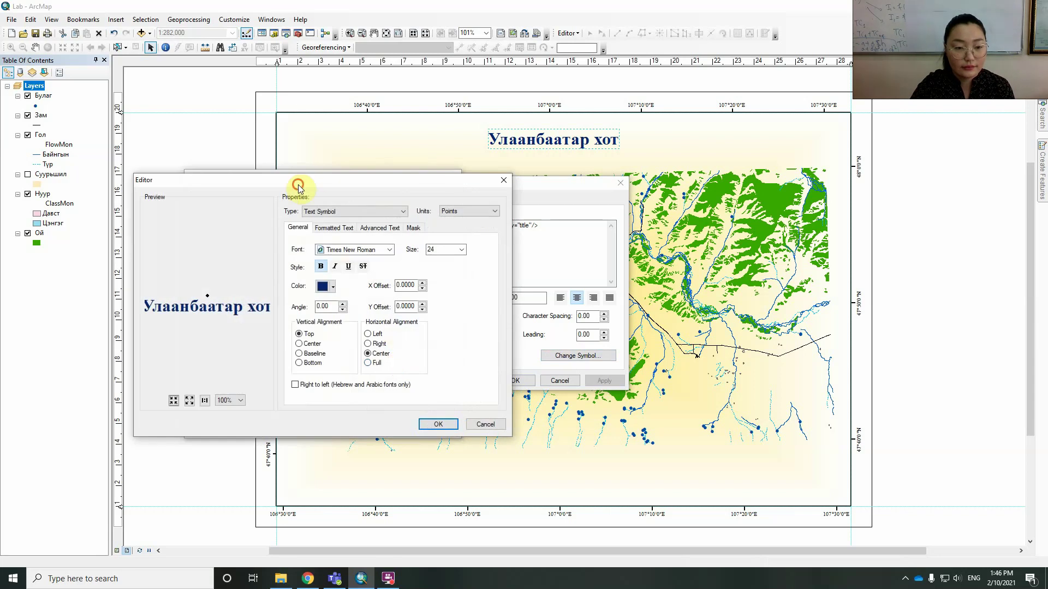
left_click_drag(298, 188, 472, 230)
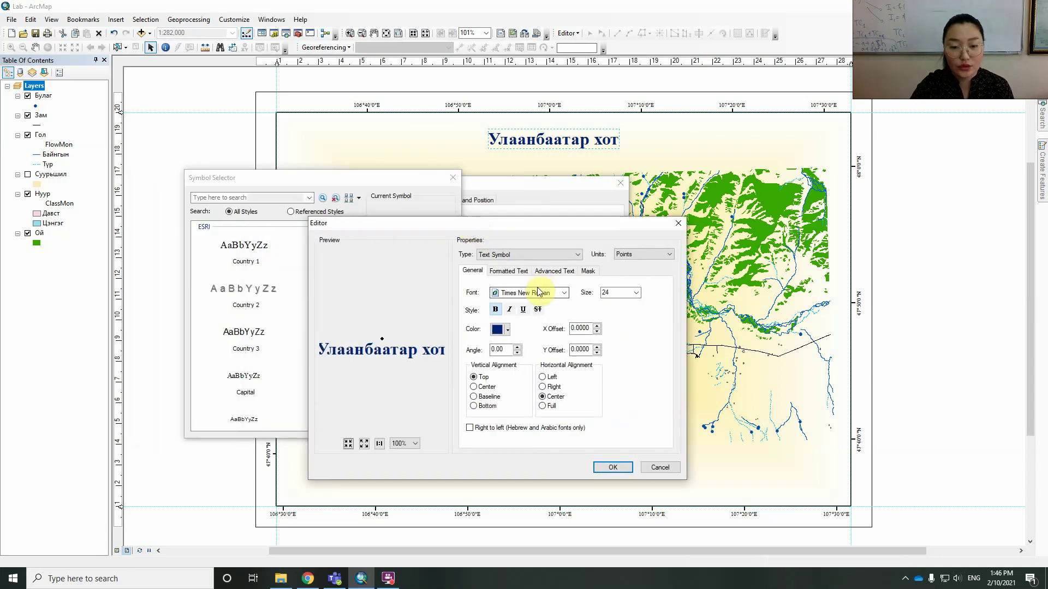
Try the Center vertical alignment and the Left and Right horizontal alignments on the title, returning to Top and Center
left_click(474, 387)
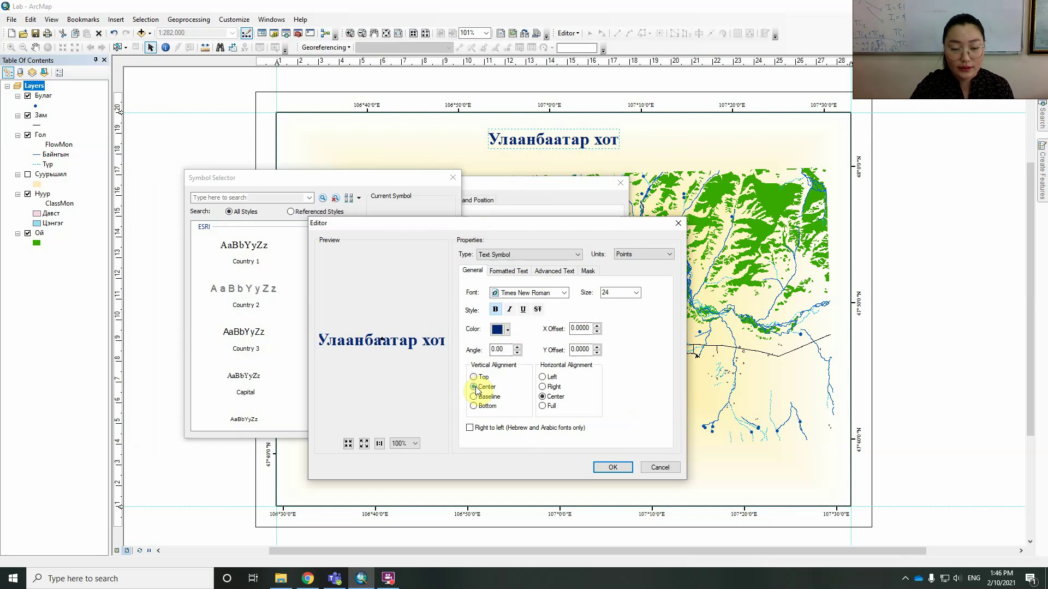
left_click(473, 377)
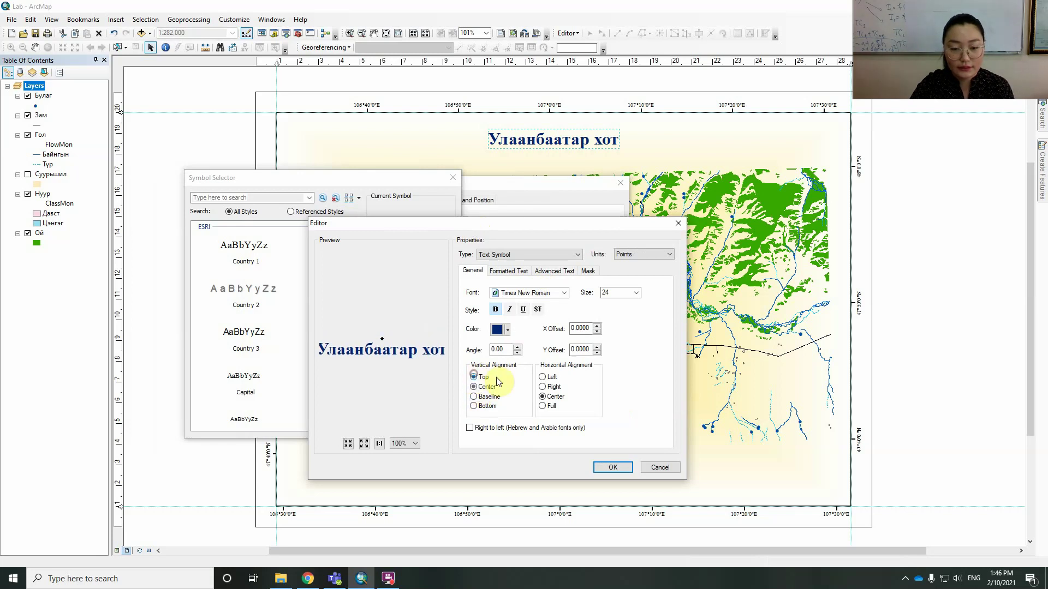
left_click(543, 378)
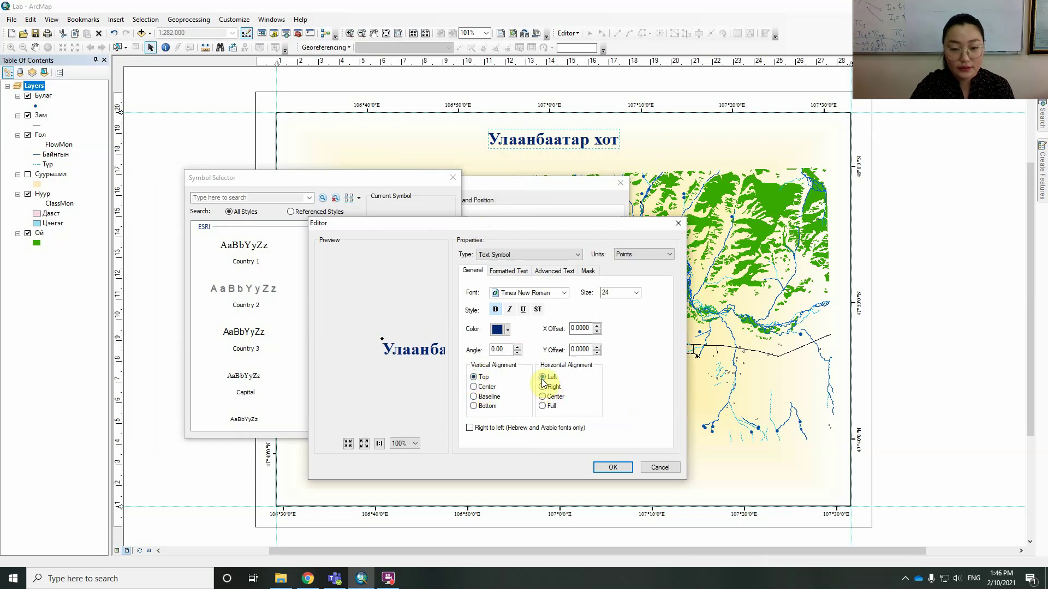
left_click(542, 387)
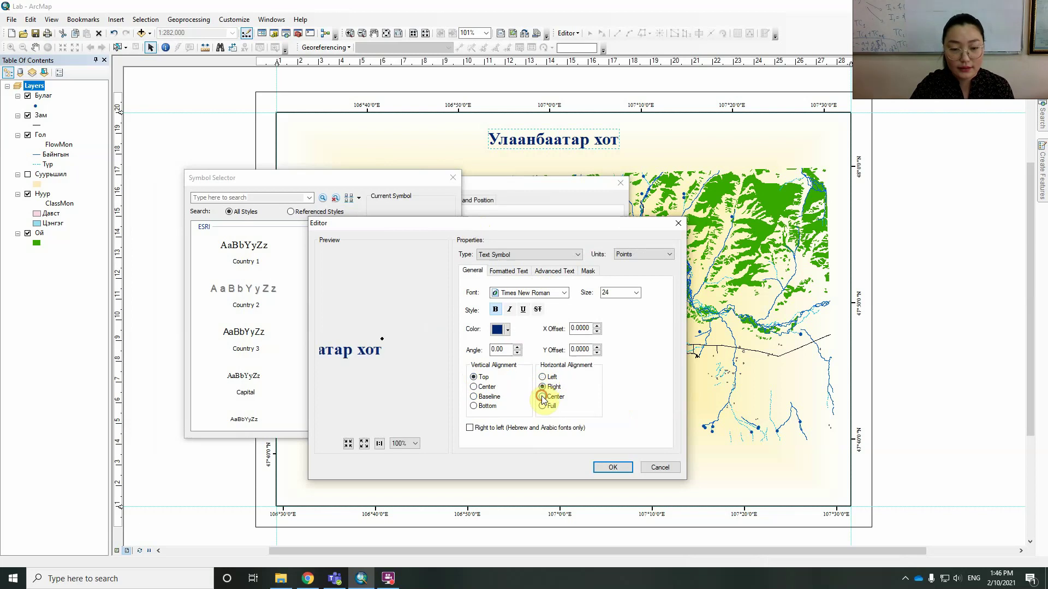
left_click(542, 397)
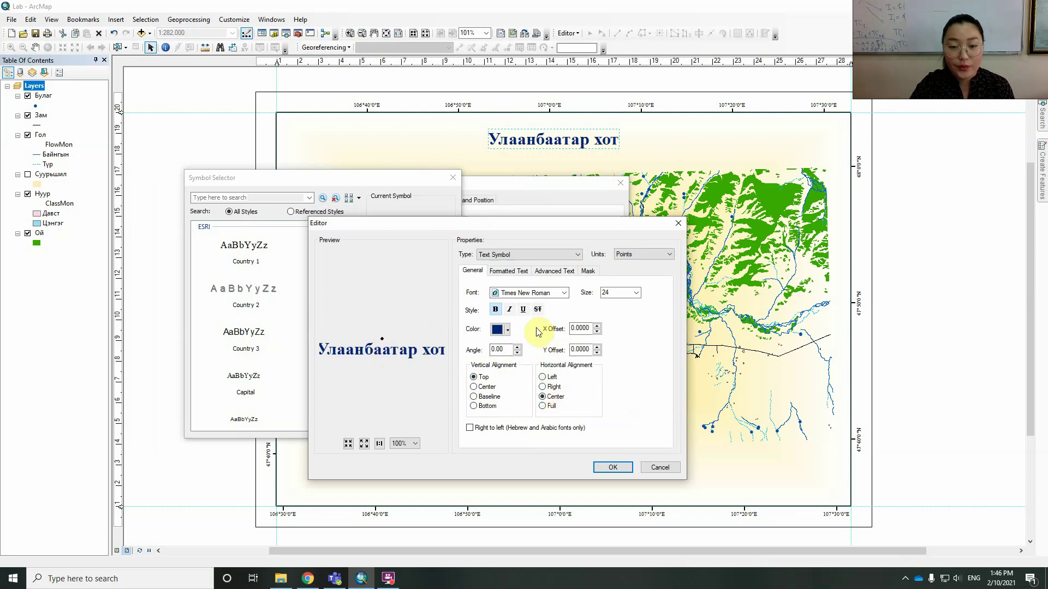
Set the title text's mask style to Halo and view the halo's symbol options without changing them
left_click(516, 273)
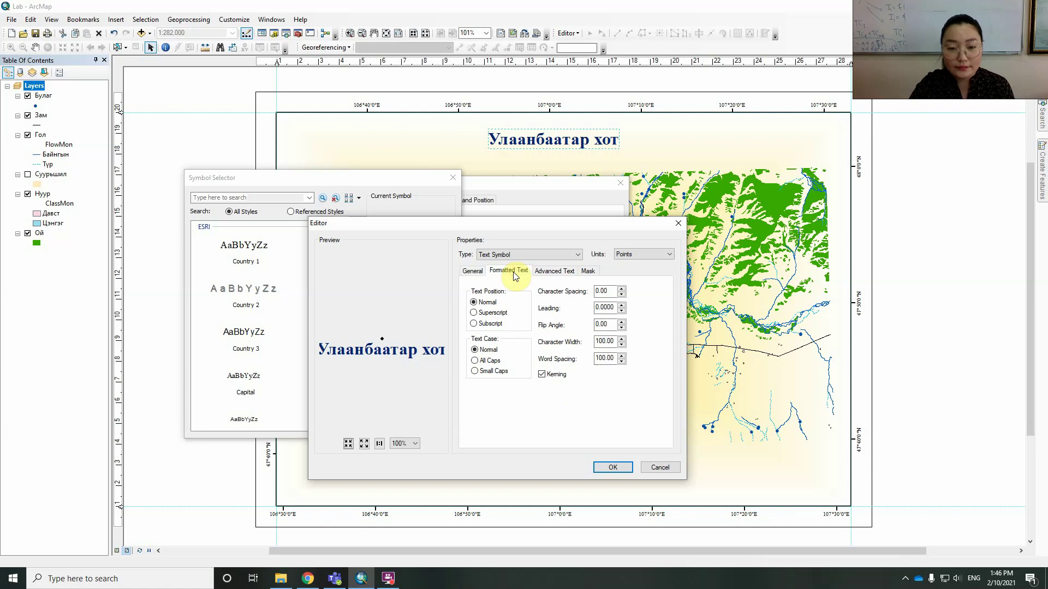
left_click(587, 271)
left_click(472, 320)
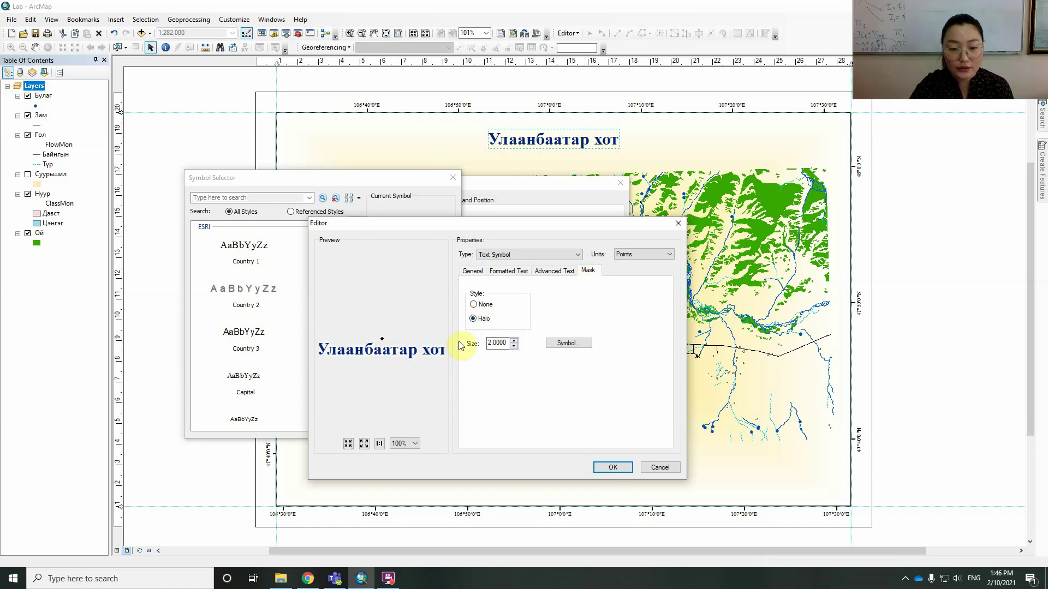
left_click(473, 304)
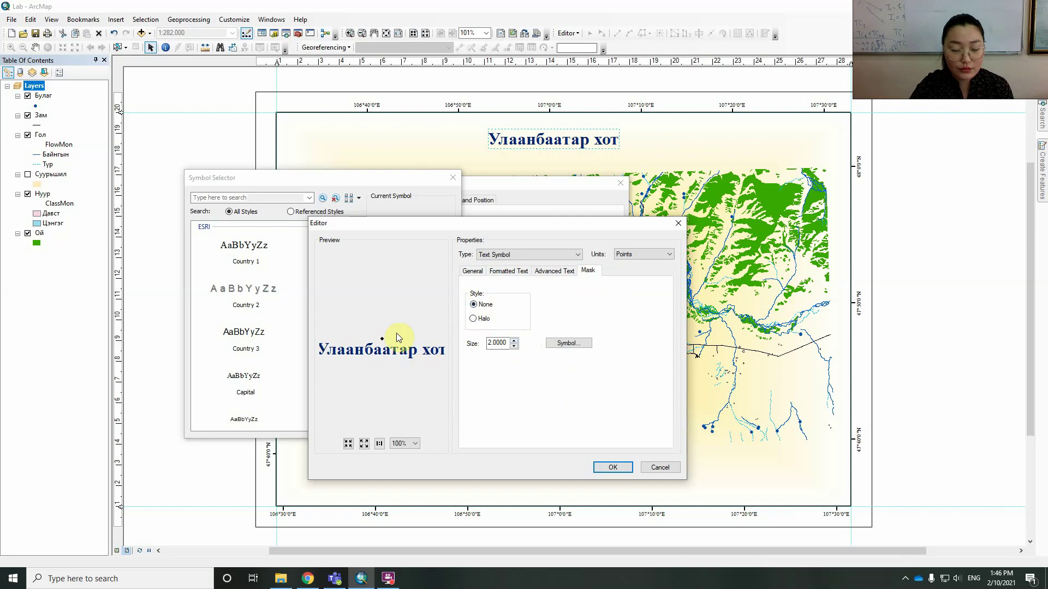
left_click(473, 319)
left_click(569, 345)
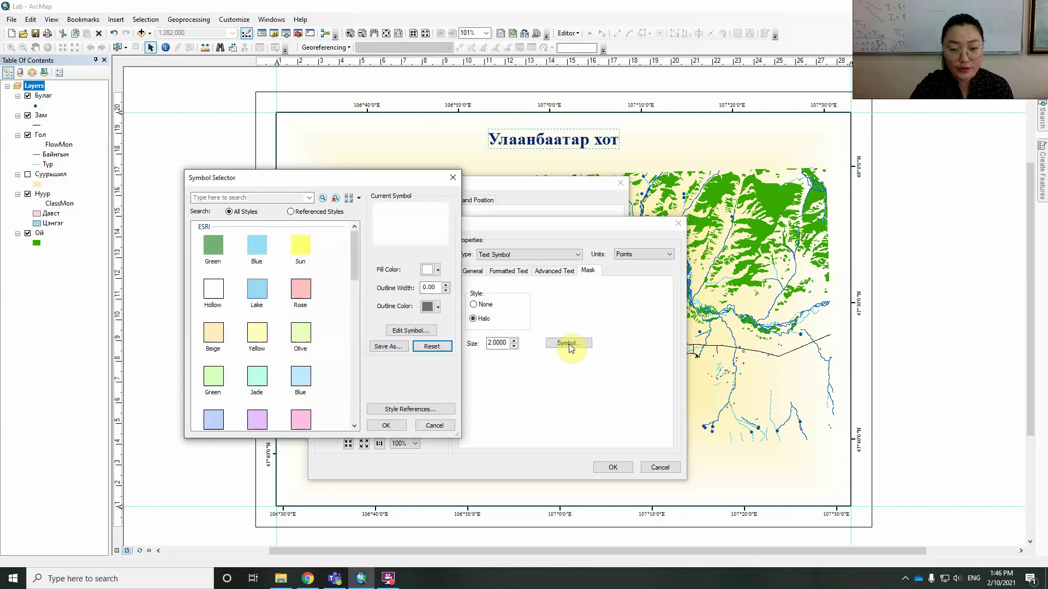
left_click(424, 426)
Review the title's advanced and formatted text settings, and accept the symbol changes back to the layout
left_click(545, 271)
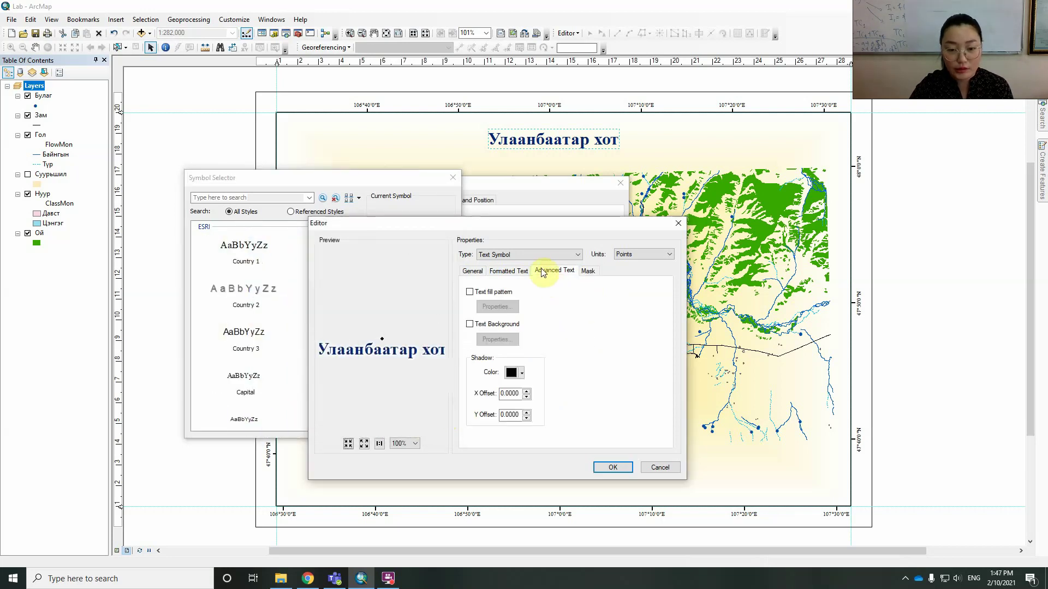
left_click(512, 271)
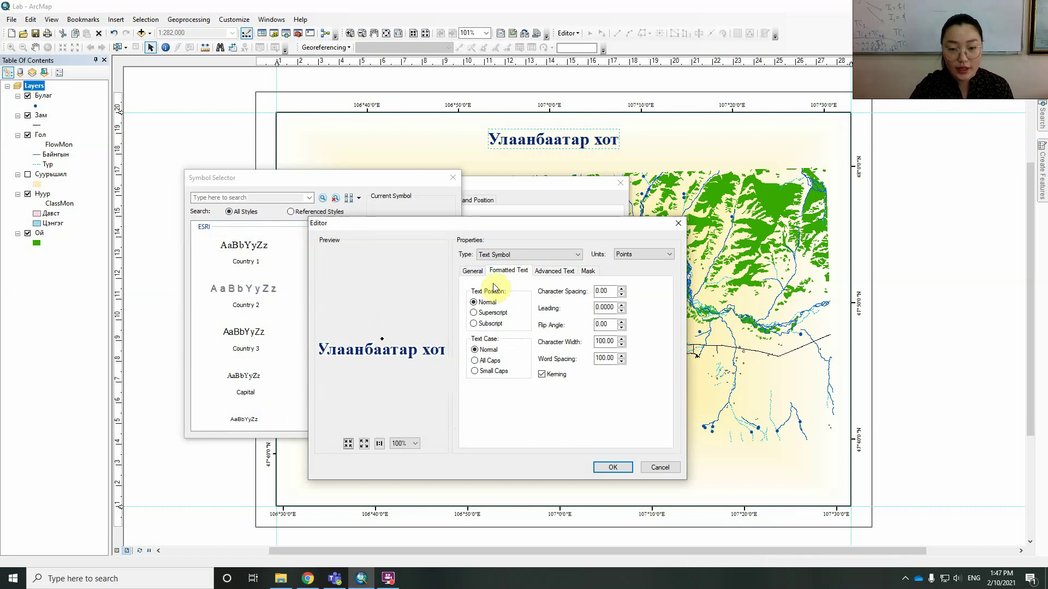
left_click(617, 467)
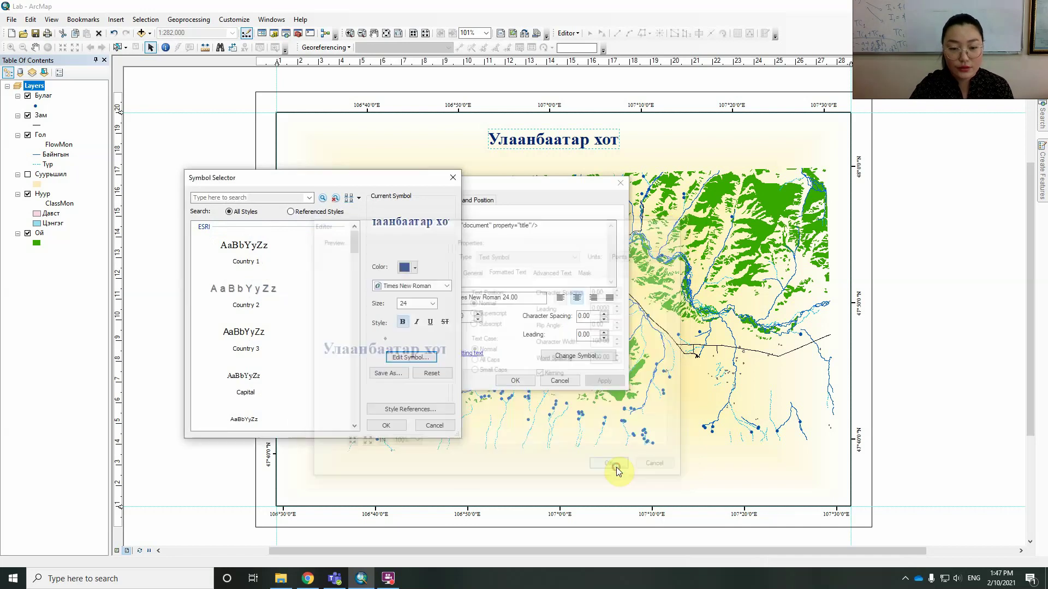
left_click(387, 426)
left_click(515, 381)
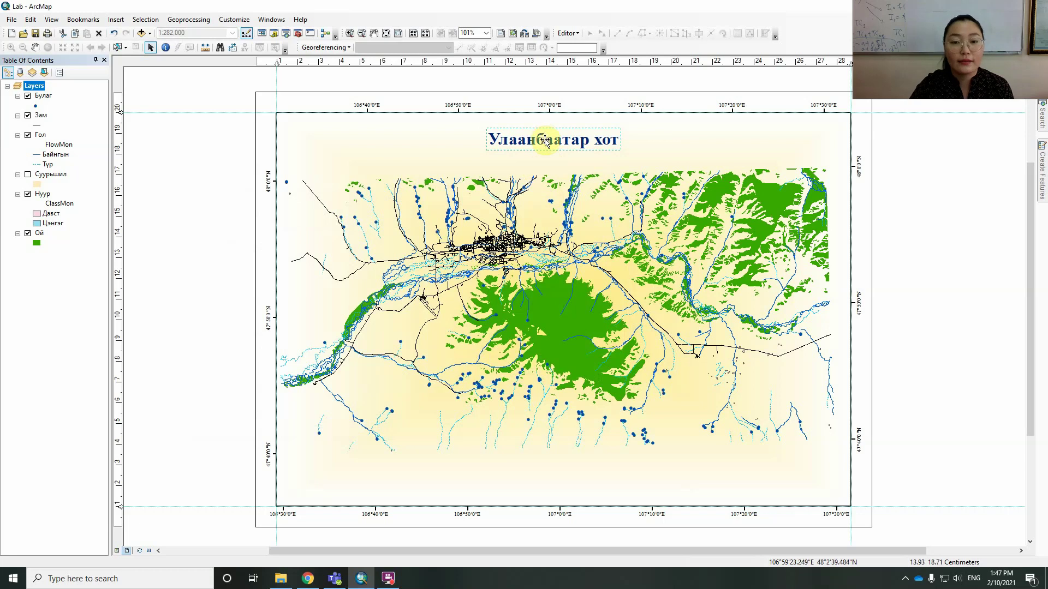
Move the title up against the map frame's upper edge, check the required map elements in the browser's PDF textbook and return to ArcMap
left_click_drag(544, 146, 545, 132)
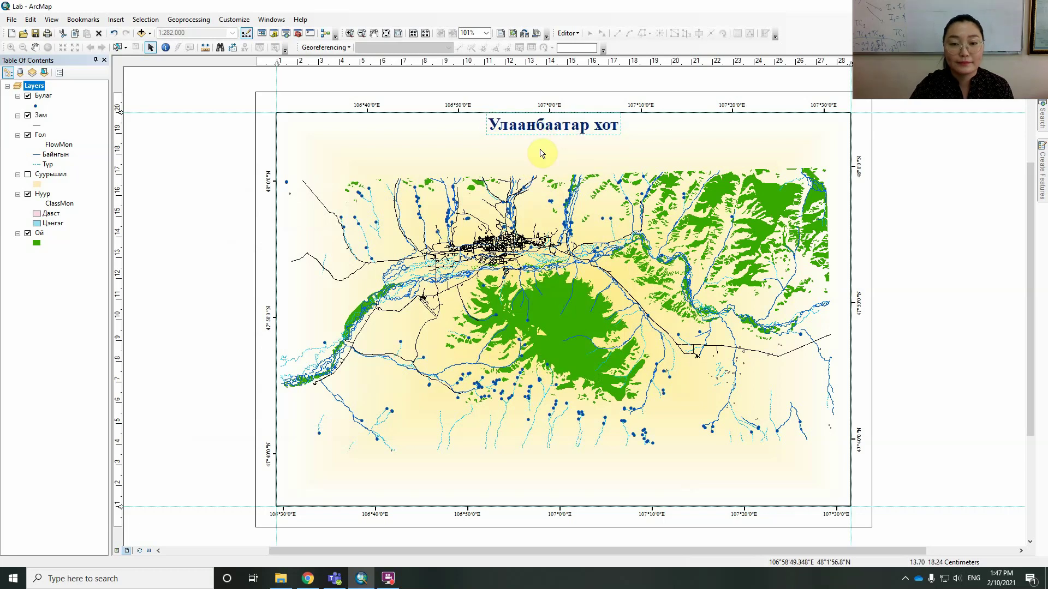
left_click(304, 582)
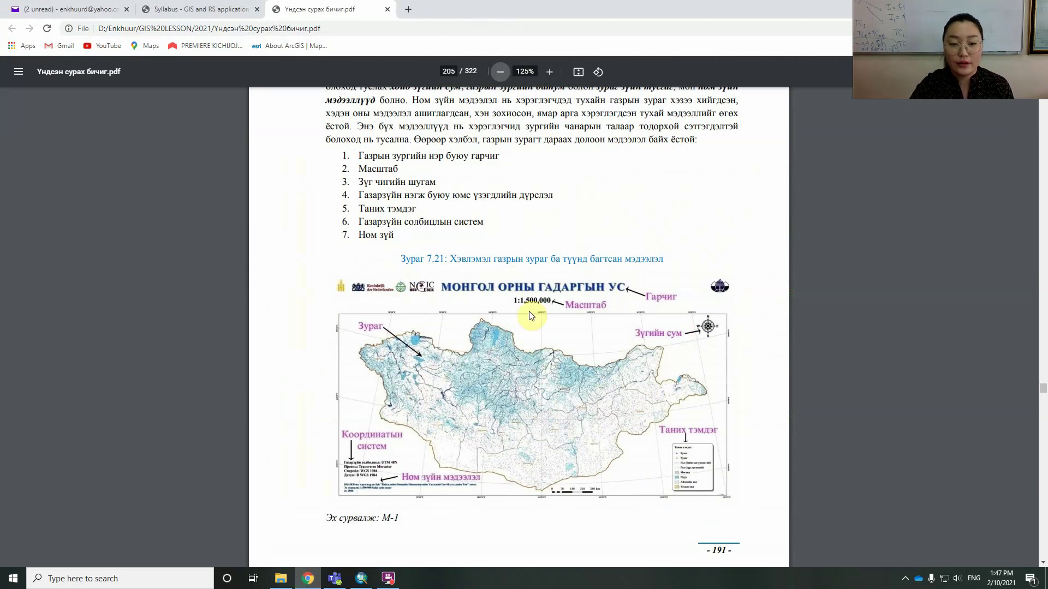
left_click(307, 582)
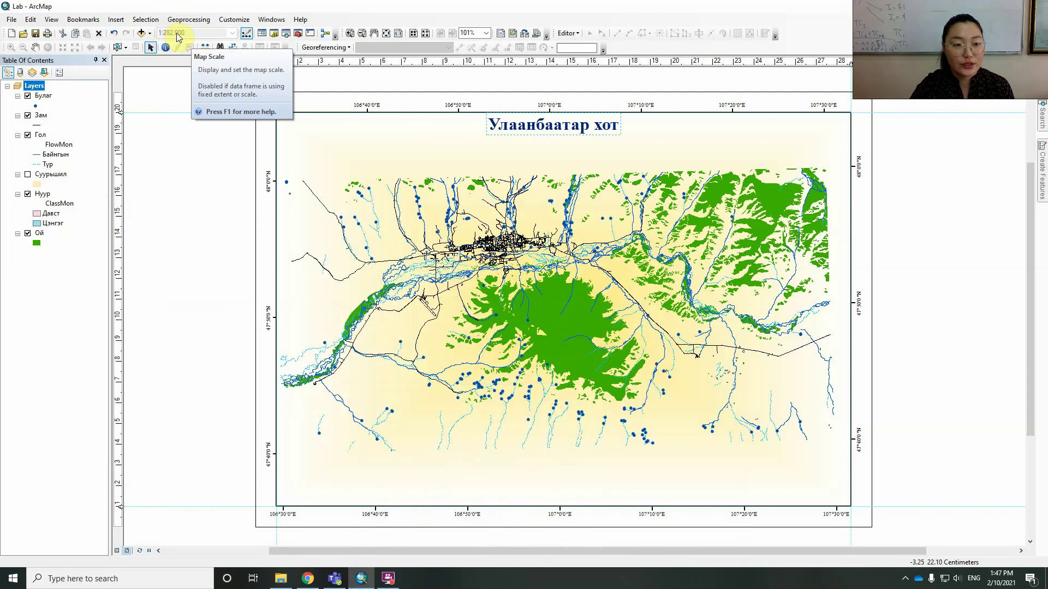
Insert the scale as text "1:282,000" and place it above the mapped area, below and left of the title
left_click(115, 19)
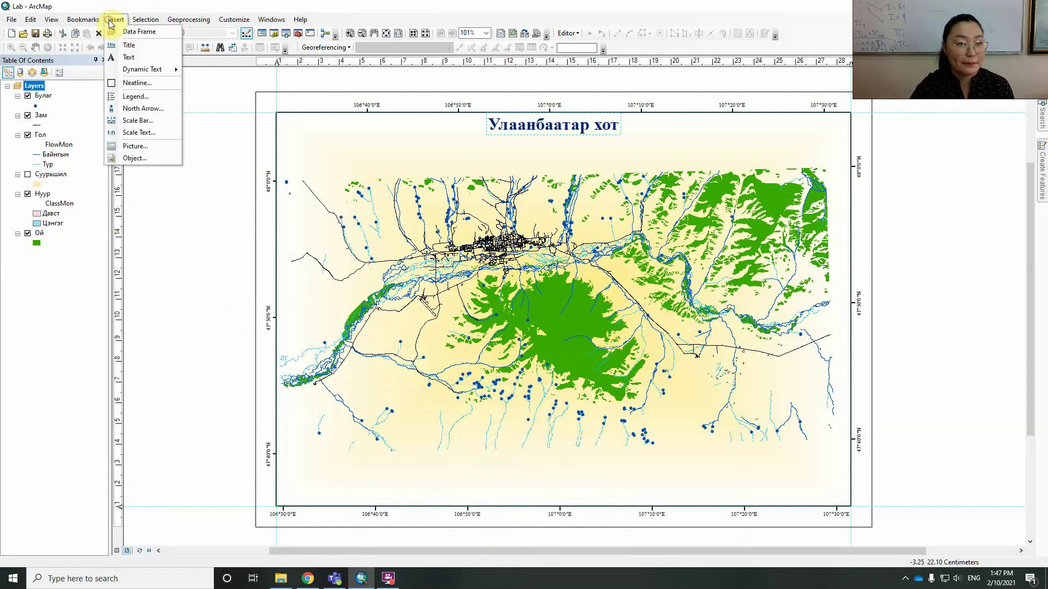
left_click(135, 58)
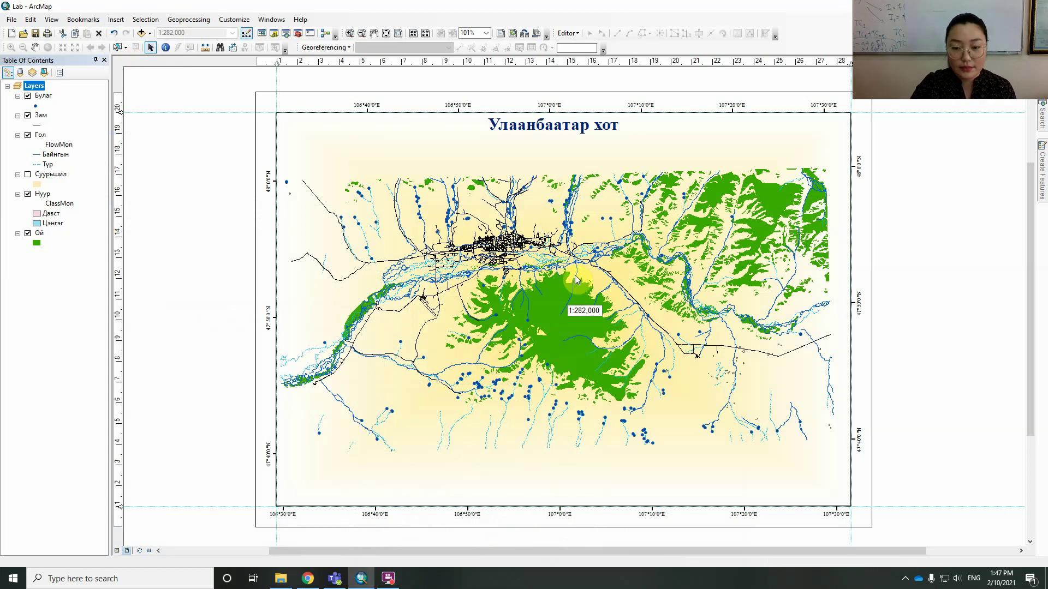
left_click(609, 349)
left_click_drag(584, 312, 468, 158)
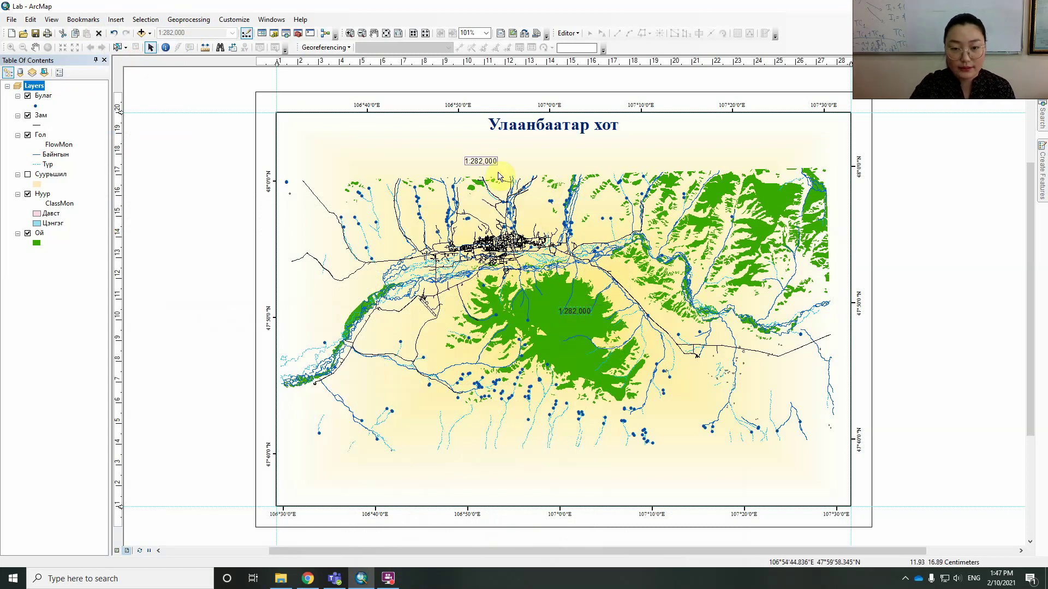
Lower the title slightly and move the scale text to the empty area near the map frame's lower edge, around its centre
left_click(543, 125)
left_click_drag(543, 125, 551, 140)
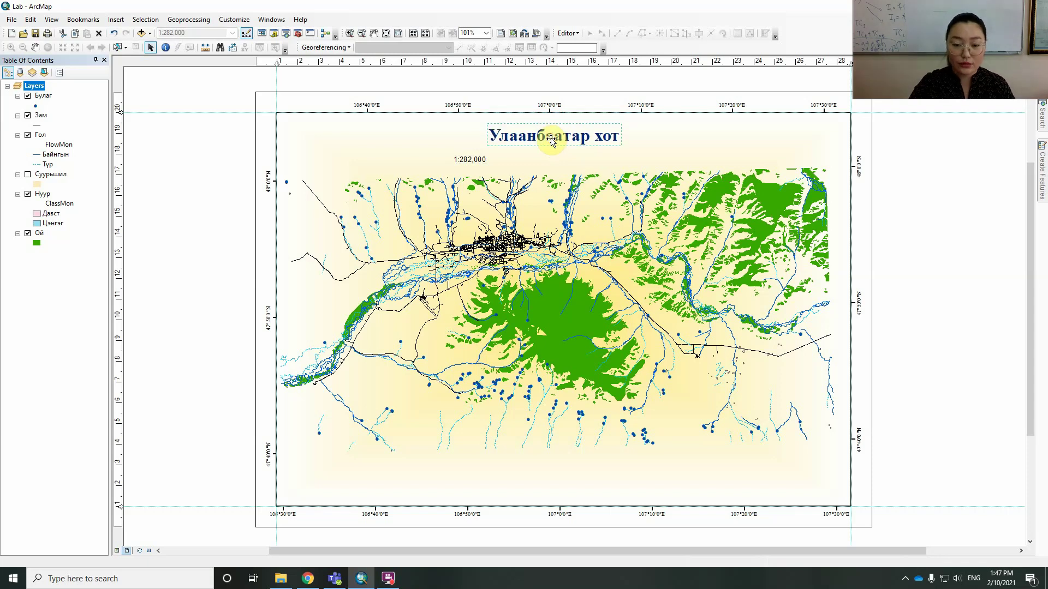
left_click(468, 159)
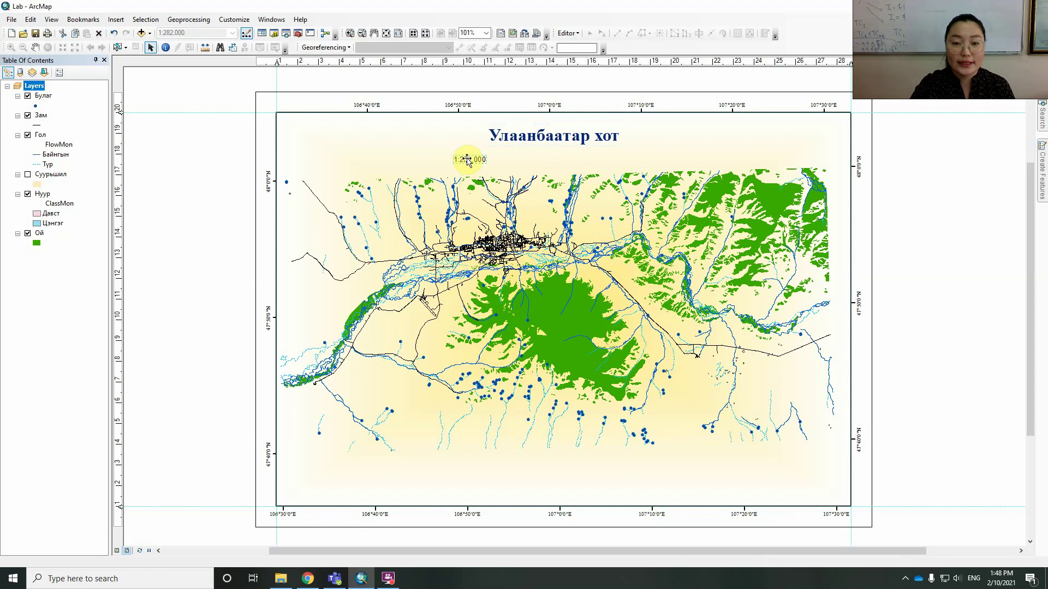
left_click_drag(467, 159, 536, 474)
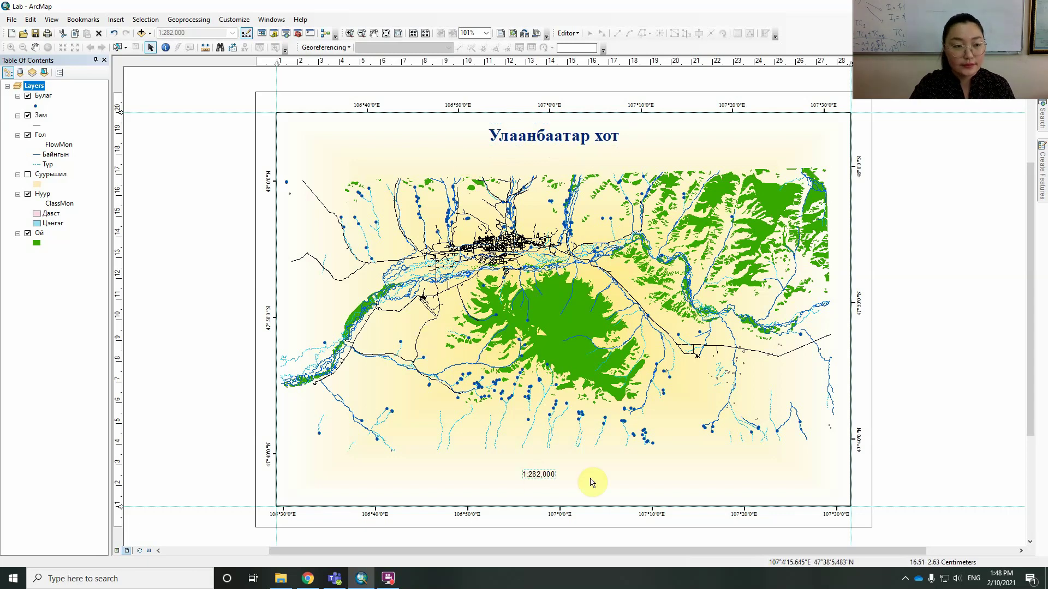
Open the scale text's symbol settings and set its font to Times New Roman
right_click(539, 475)
left_click(587, 467)
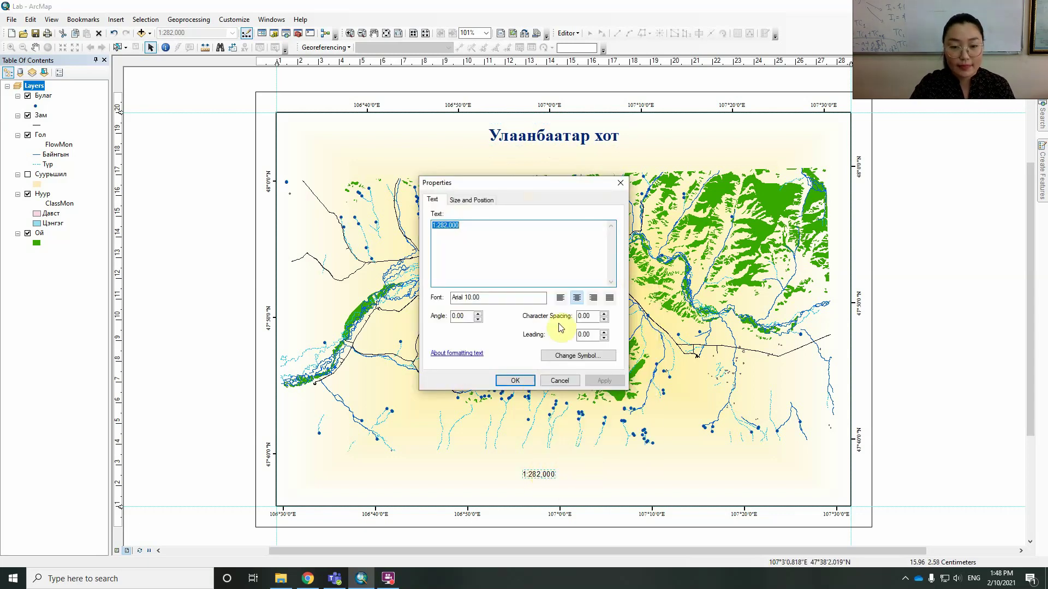
left_click(576, 355)
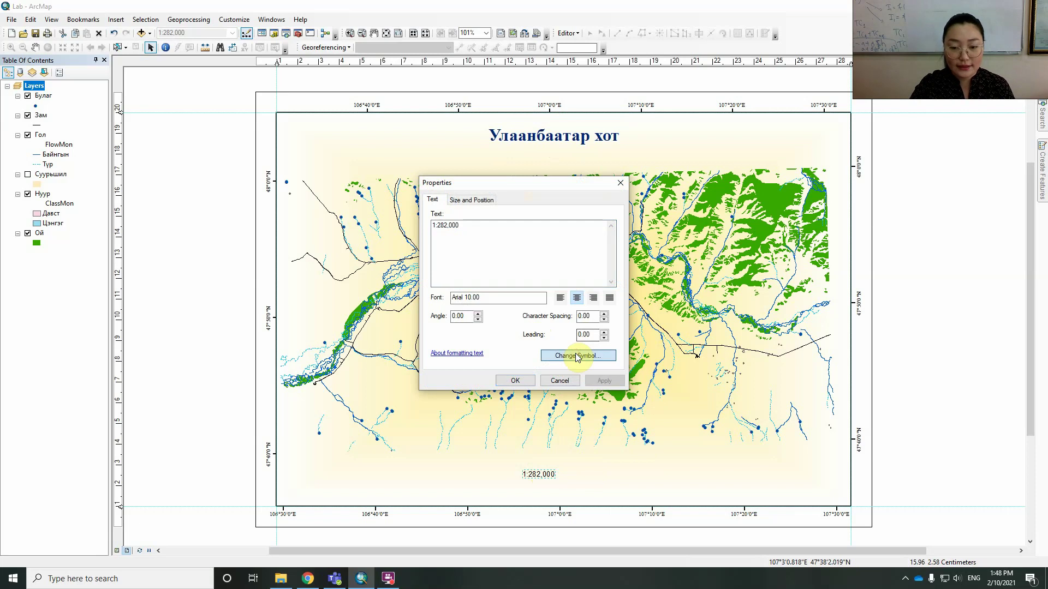
left_click(576, 355)
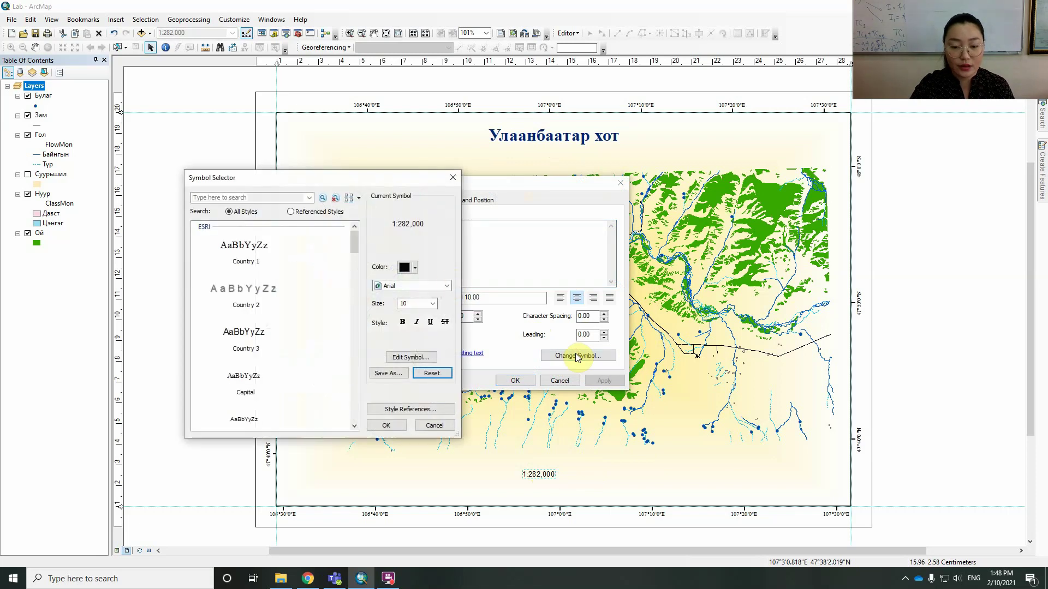
left_click(434, 287)
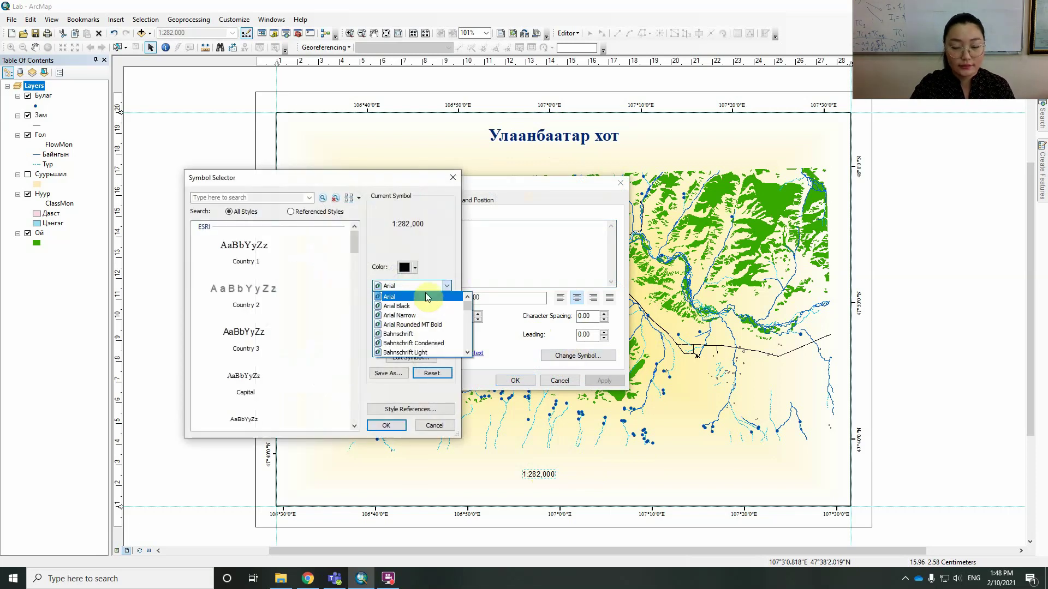
type("ti")
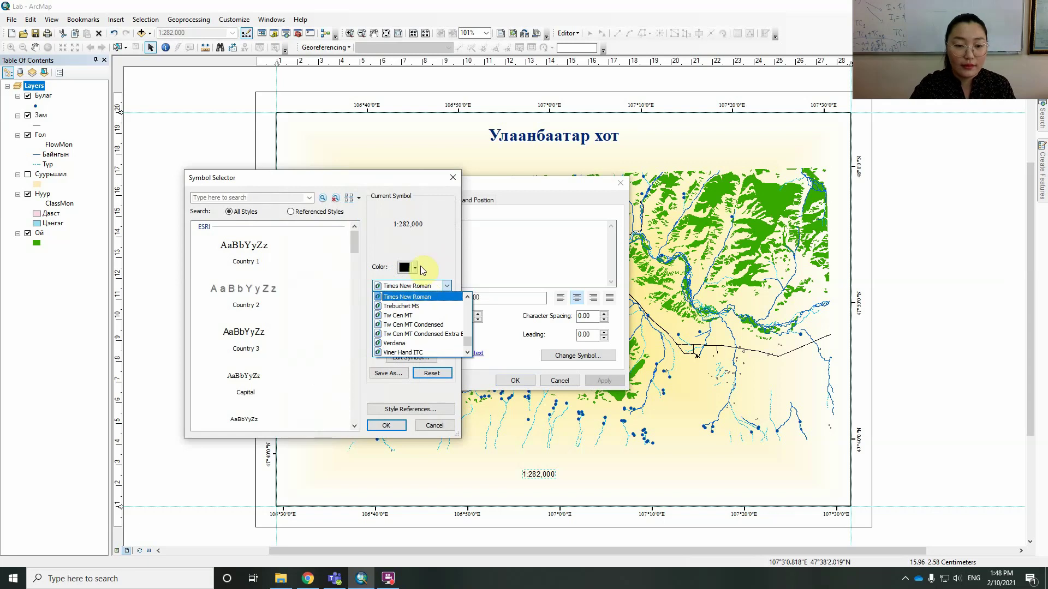
left_click(411, 297)
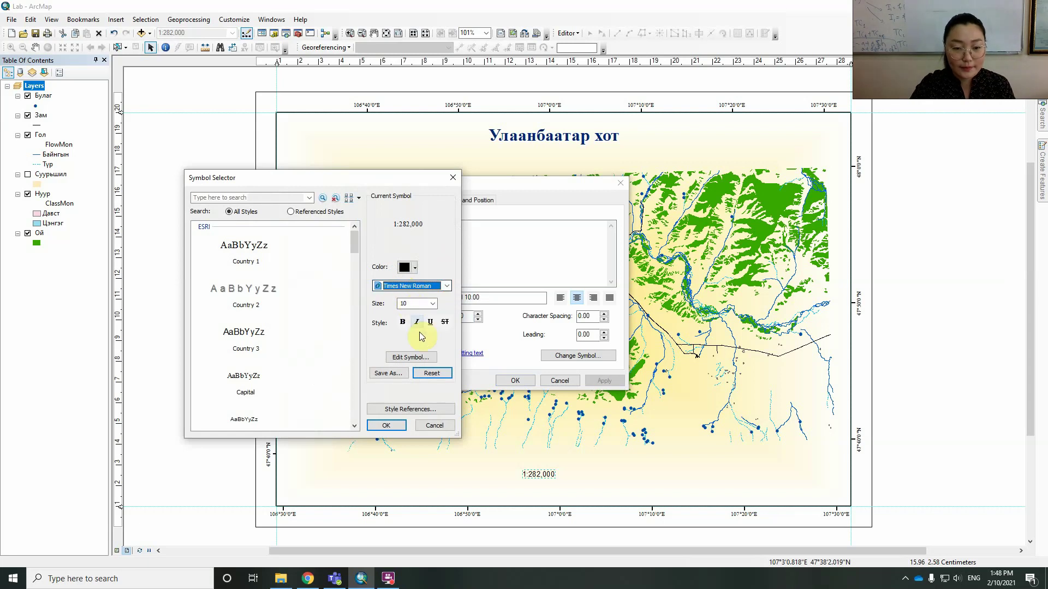
Make the scale text bold and size 14, apply it, and move the text right along the map frame's lower edge
left_click(402, 322)
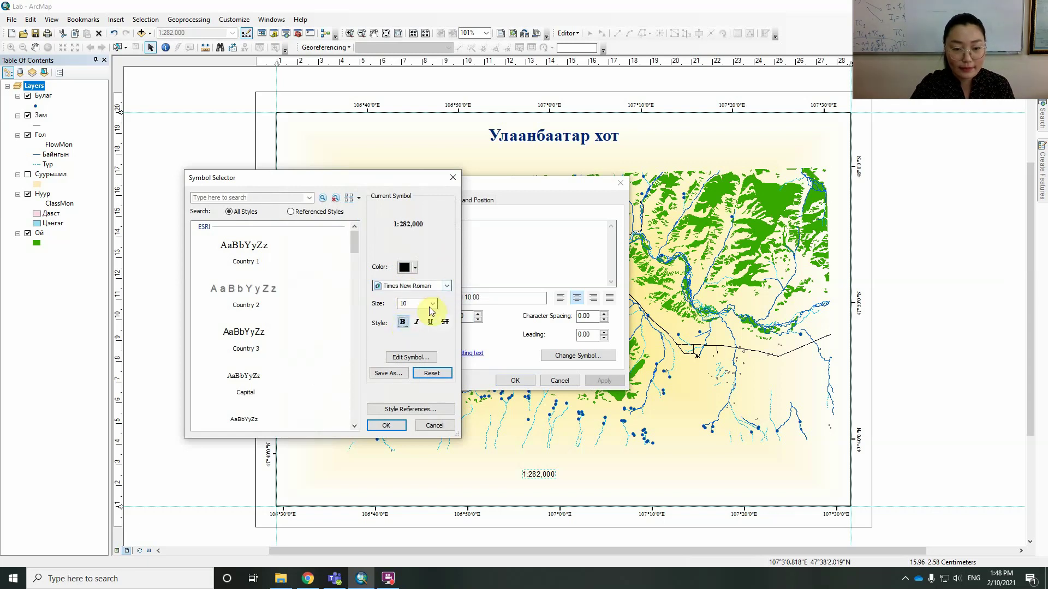
left_click(432, 303)
left_click(407, 335)
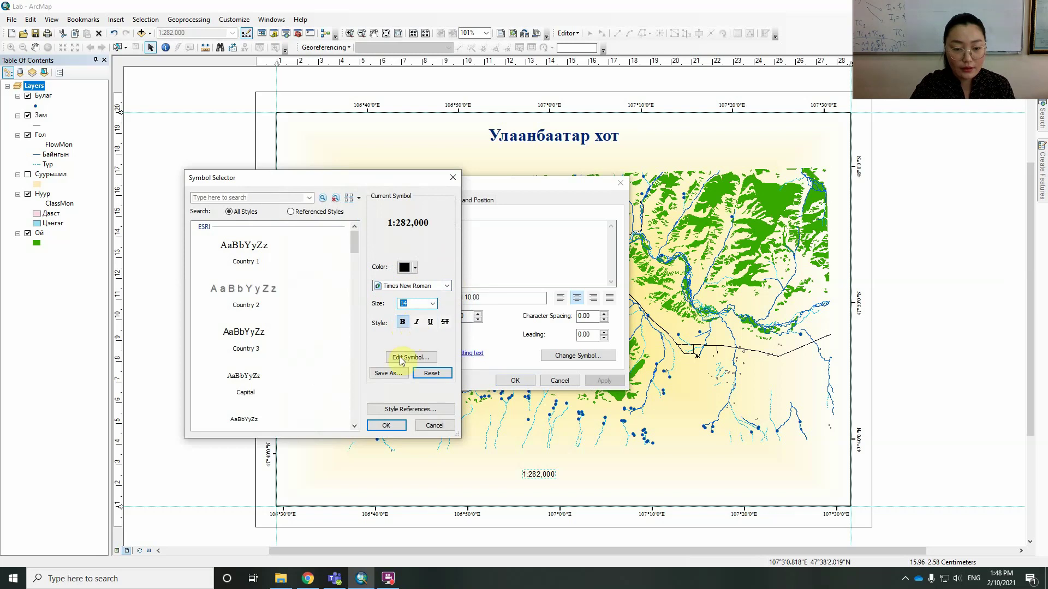
left_click(386, 425)
left_click(606, 379)
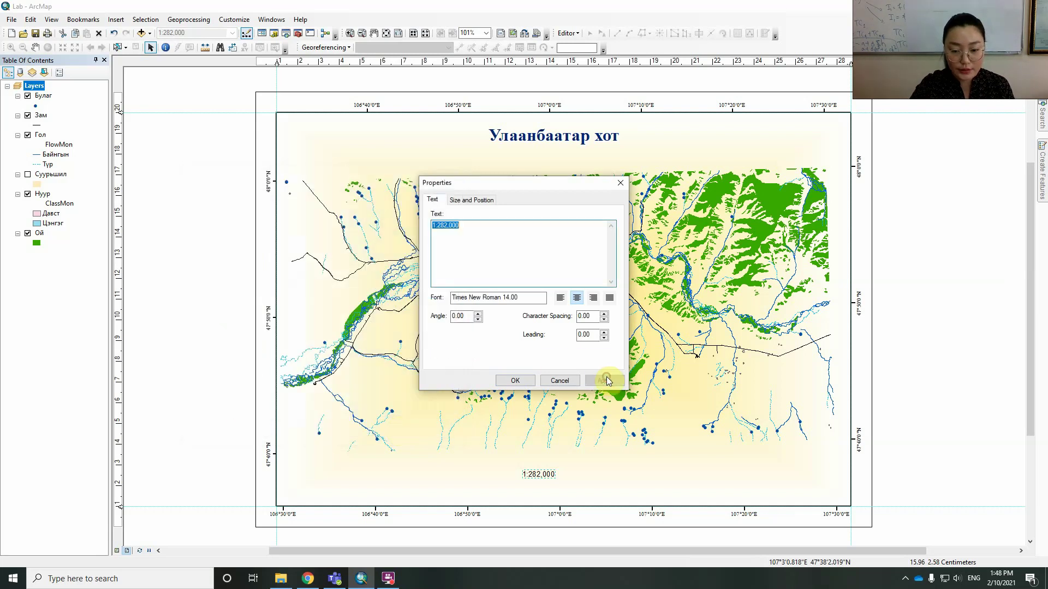
left_click(521, 381)
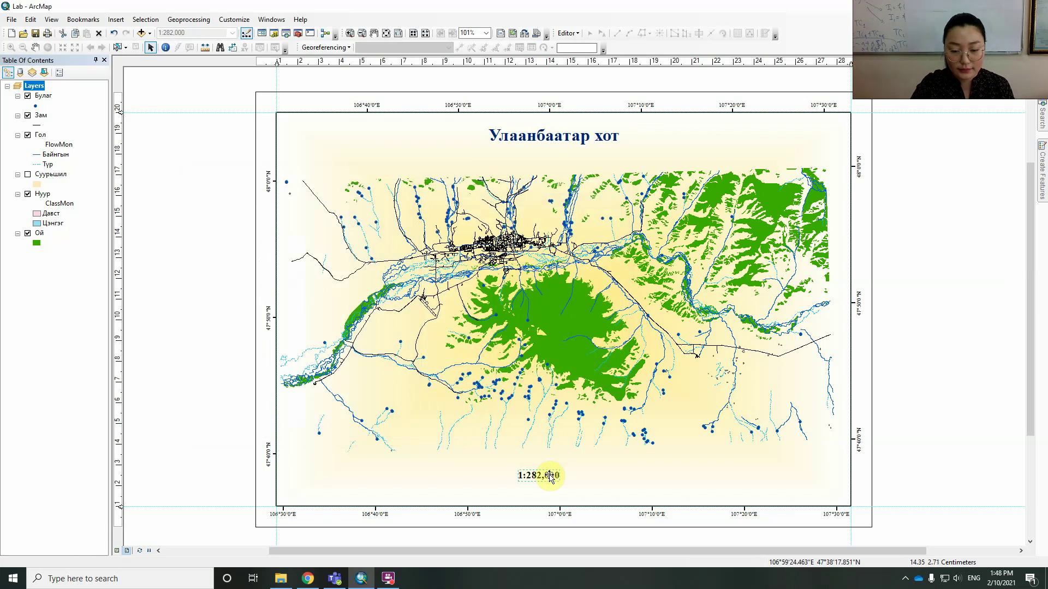
left_click_drag(550, 477, 702, 493)
Check the textbook's sample map, insert the ESRI North 7 north arrow and place it above the map's upper-right area, near the frame's top edge
left_click(309, 579)
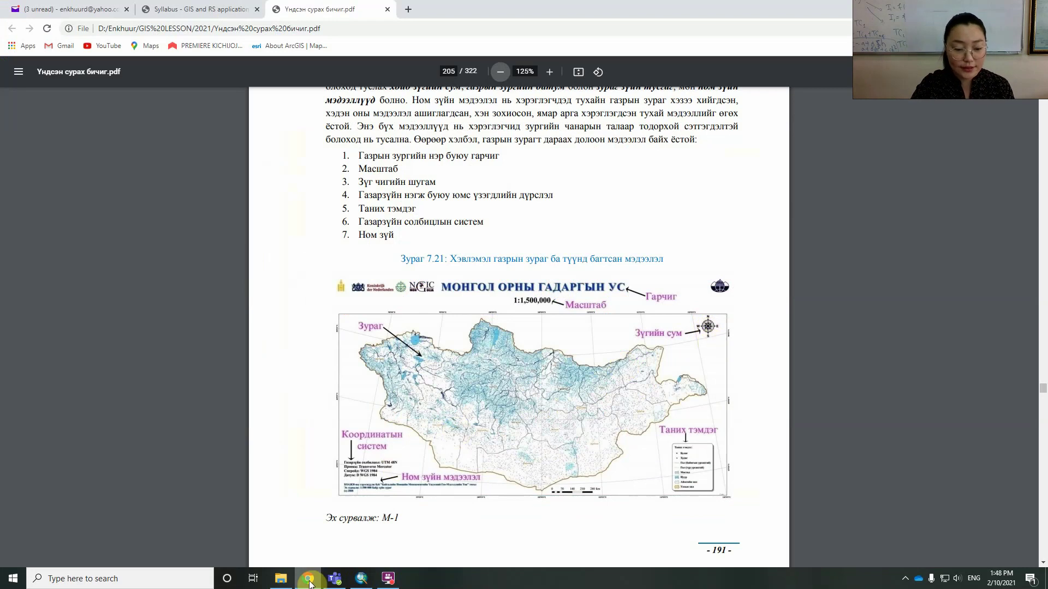
left_click(308, 579)
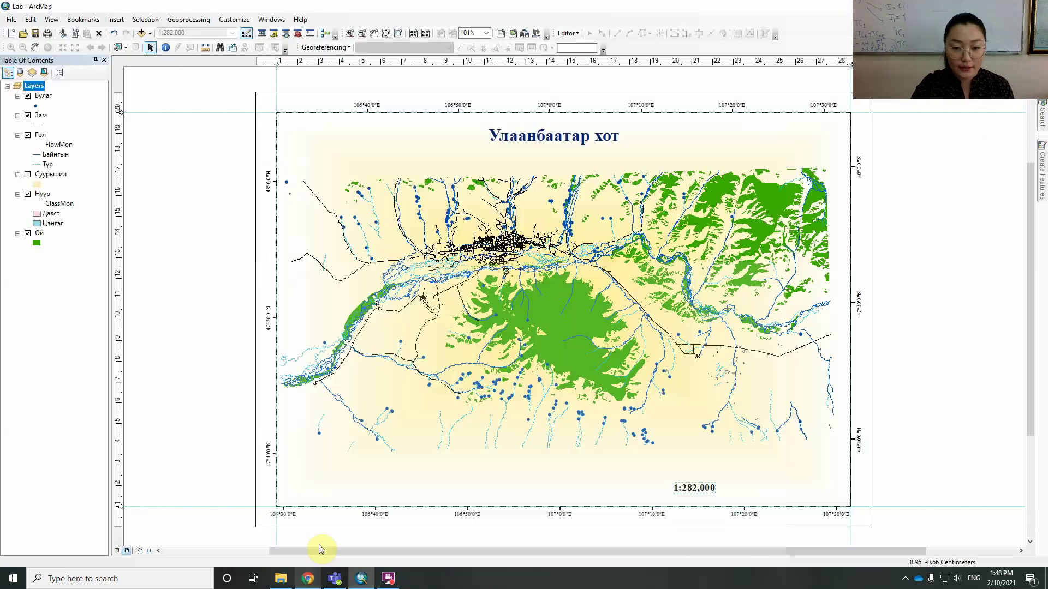
left_click(115, 20)
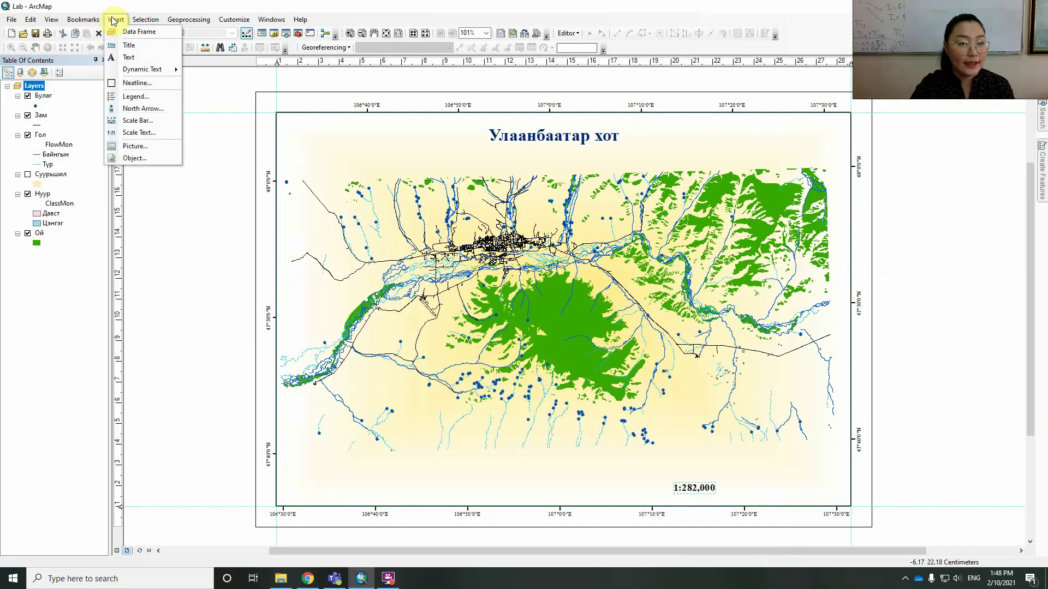
left_click(124, 110)
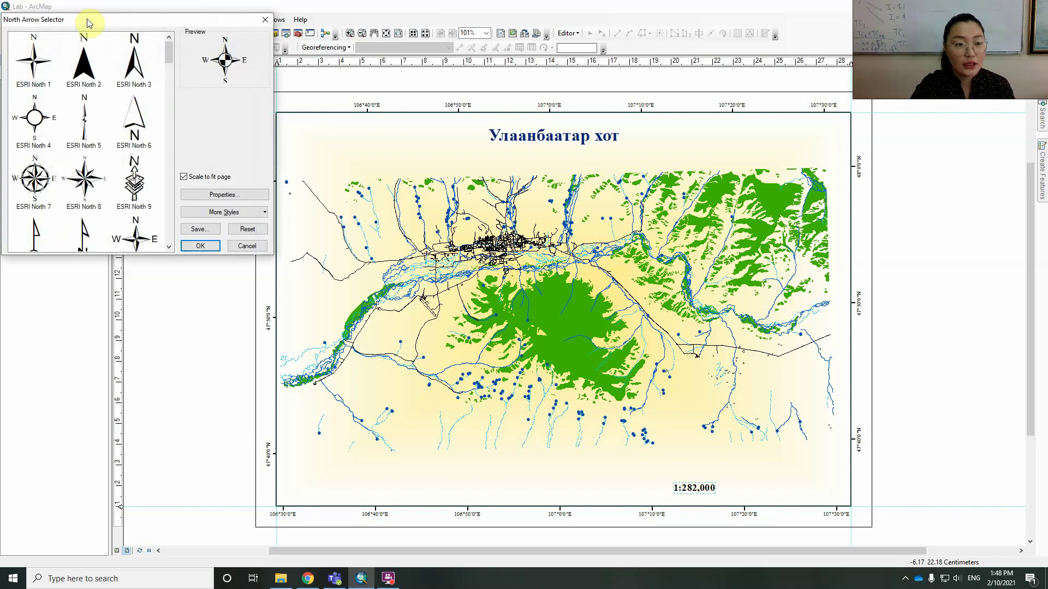
left_click_drag(87, 21, 289, 83)
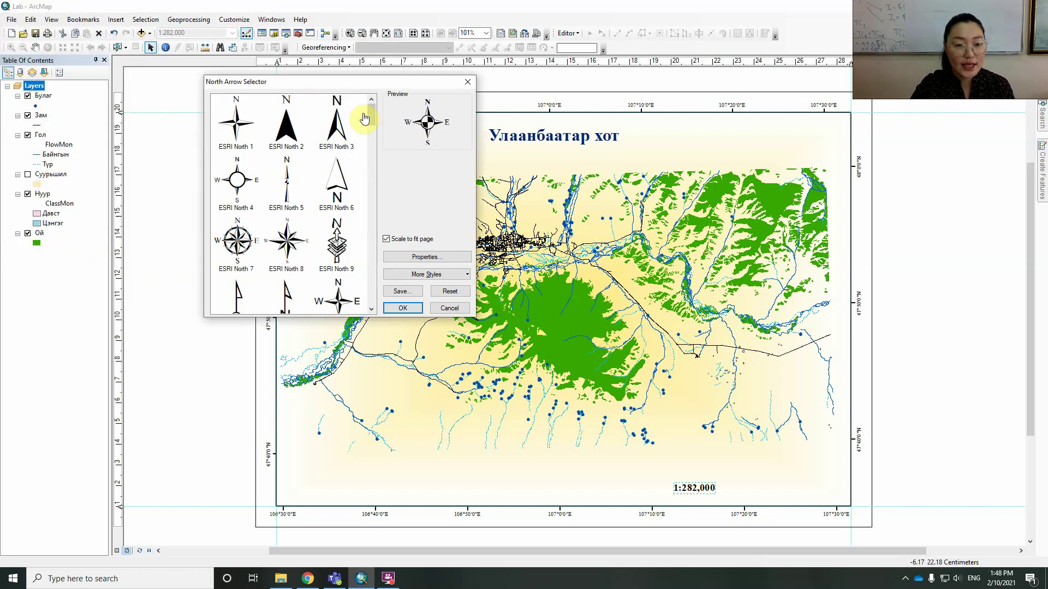
mouse_move(371, 112)
left_mouse_down()
mouse_move(367, 304)
mouse_move(355, 103)
left_mouse_up()
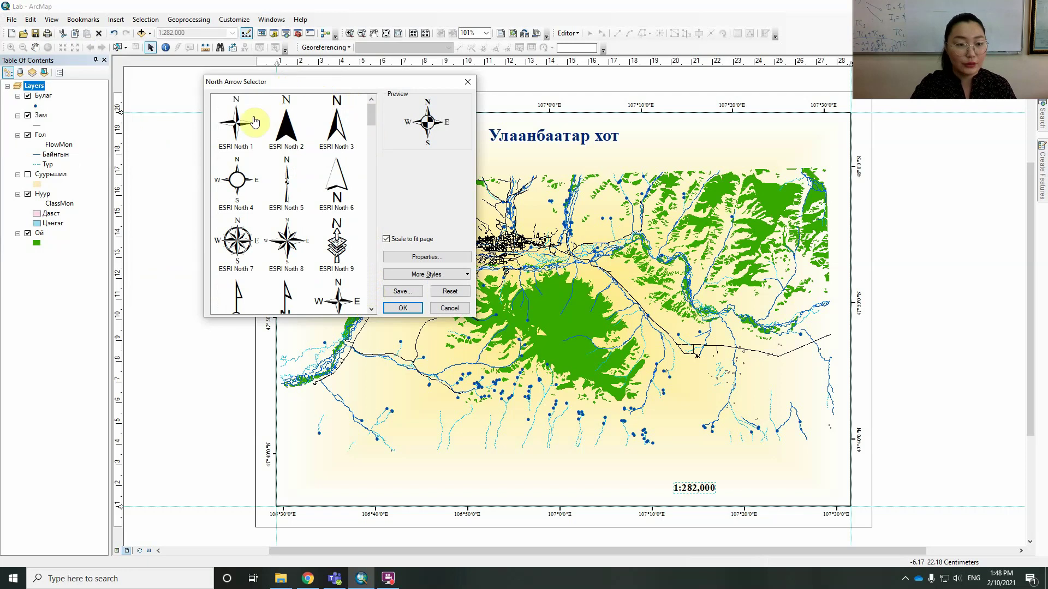
left_click(243, 249)
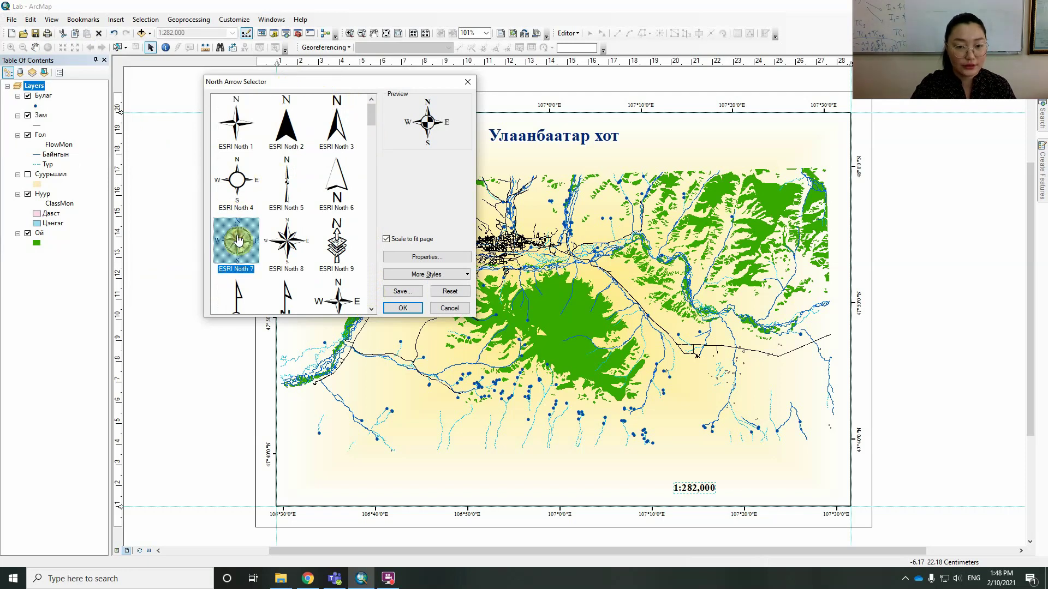
left_click(406, 308)
left_click_drag(480, 352, 791, 131)
left_click(391, 579)
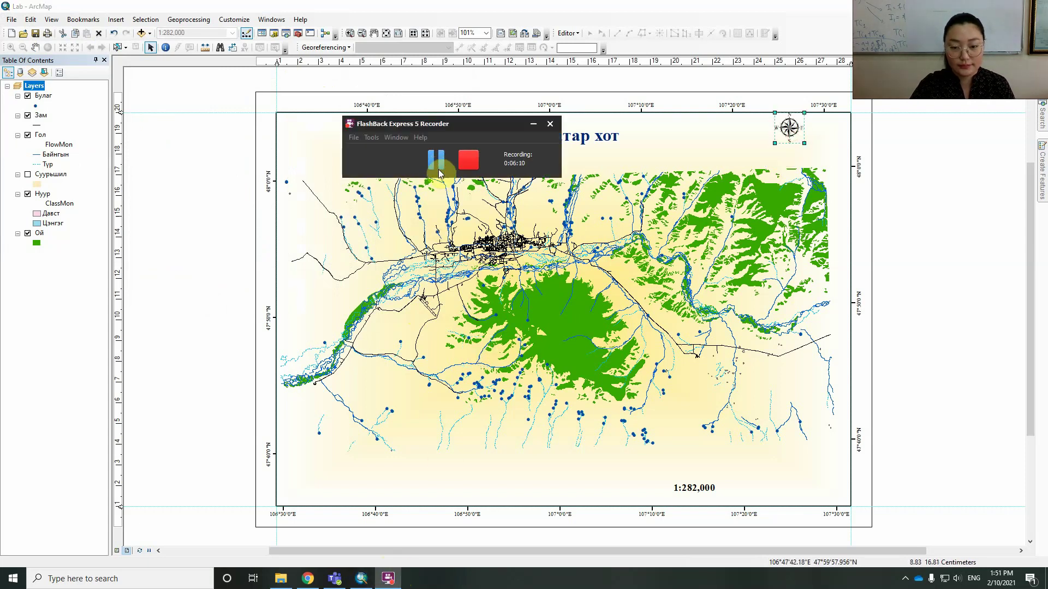
left_click(315, 582)
left_click(315, 581)
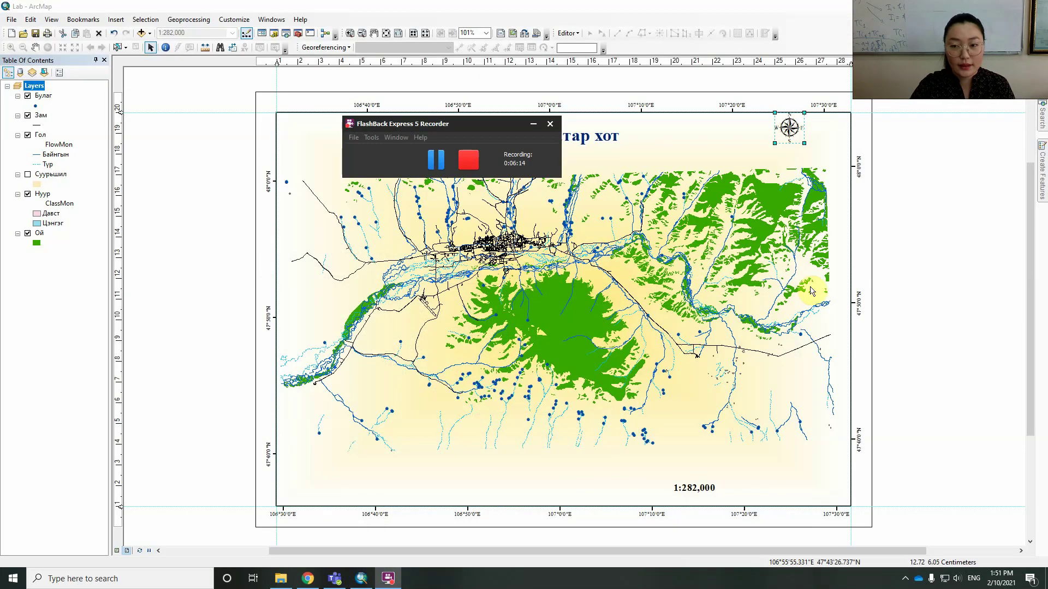
left_click(791, 129)
left_click_drag(791, 128, 807, 135)
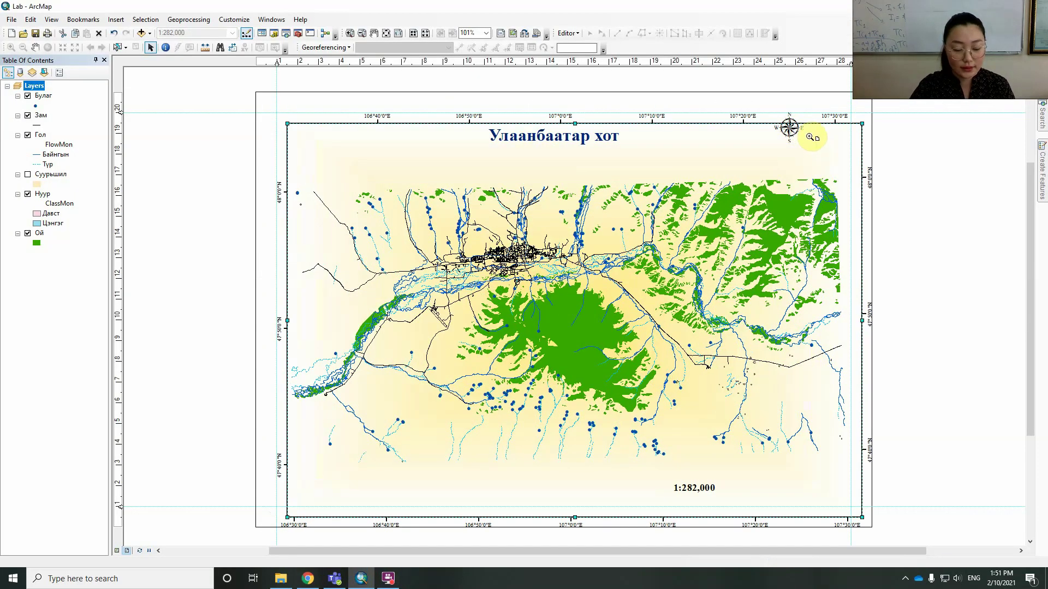
key("ctrl+z")
Move the north arrow into the map frame's upper-right corner and deselect it
left_click_drag(792, 136, 828, 142)
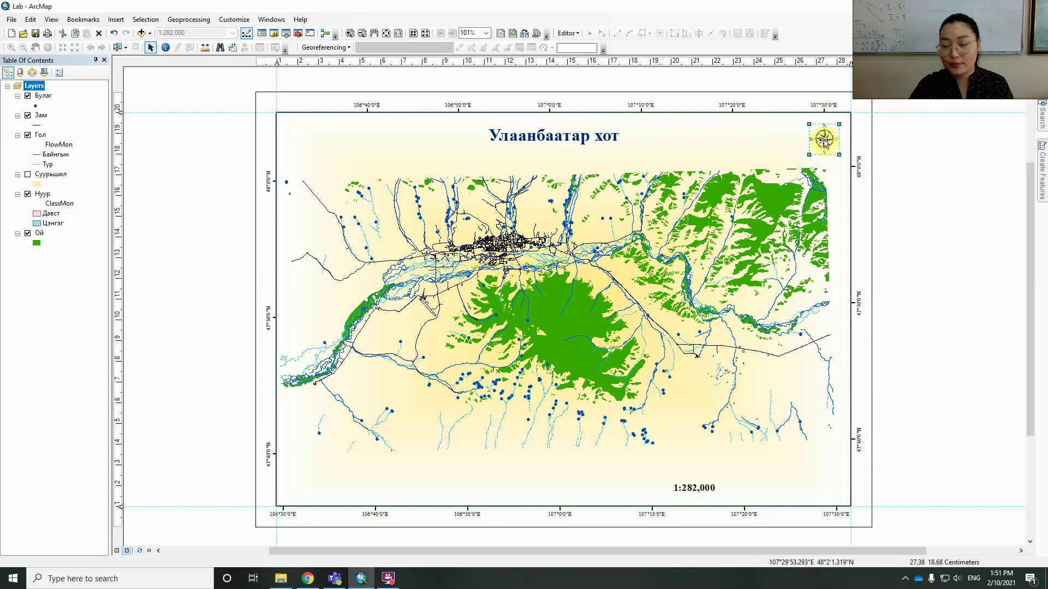
left_click(929, 157)
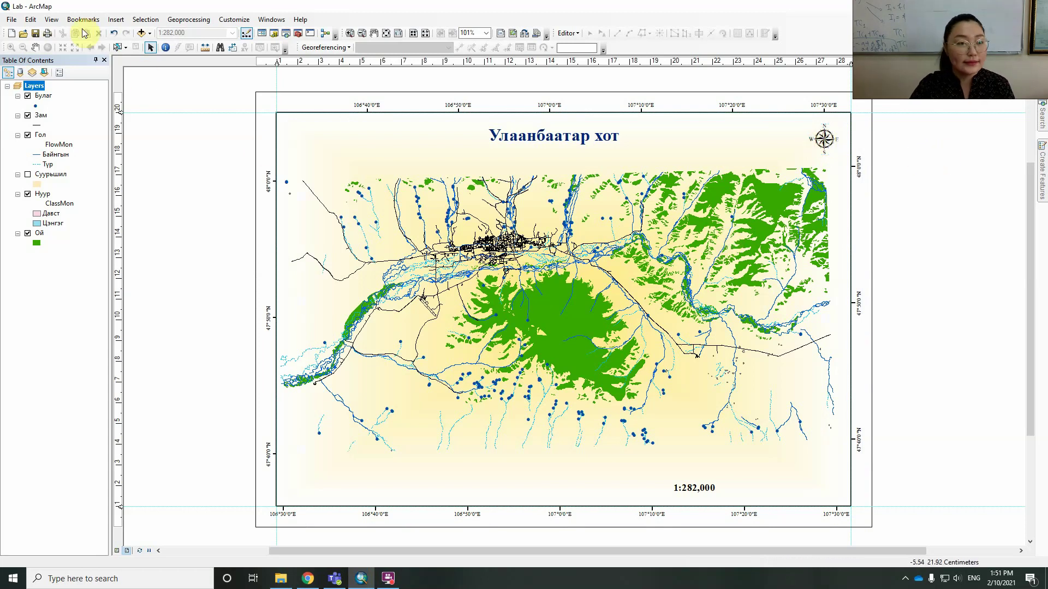
Check the textbook's list of map elements and shift the map content slightly up and to the right within its frame
left_click(309, 580)
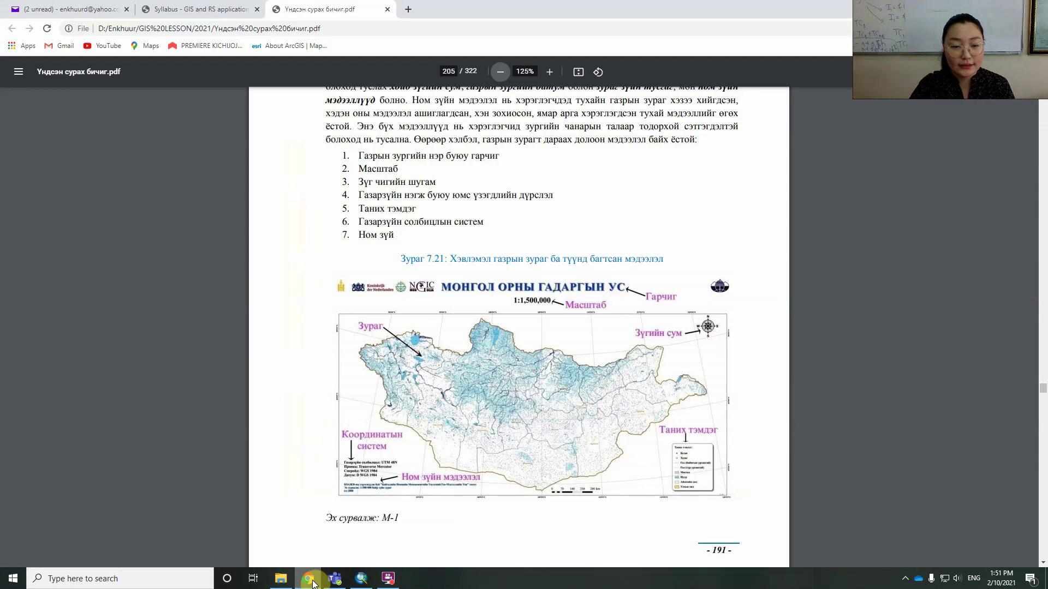
left_click(309, 580)
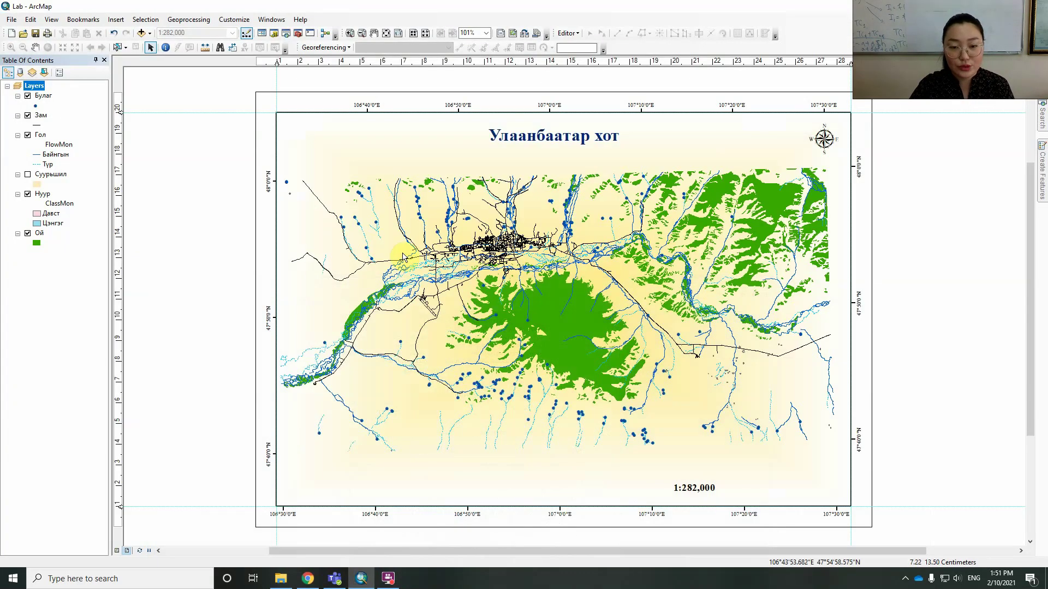
left_click(35, 48)
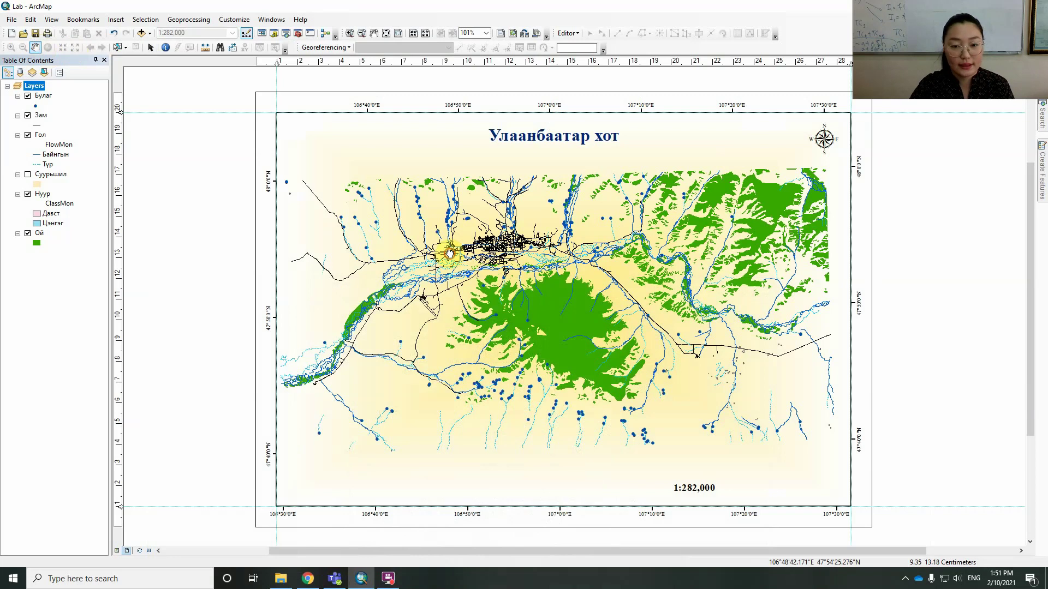
left_click_drag(451, 252, 455, 251)
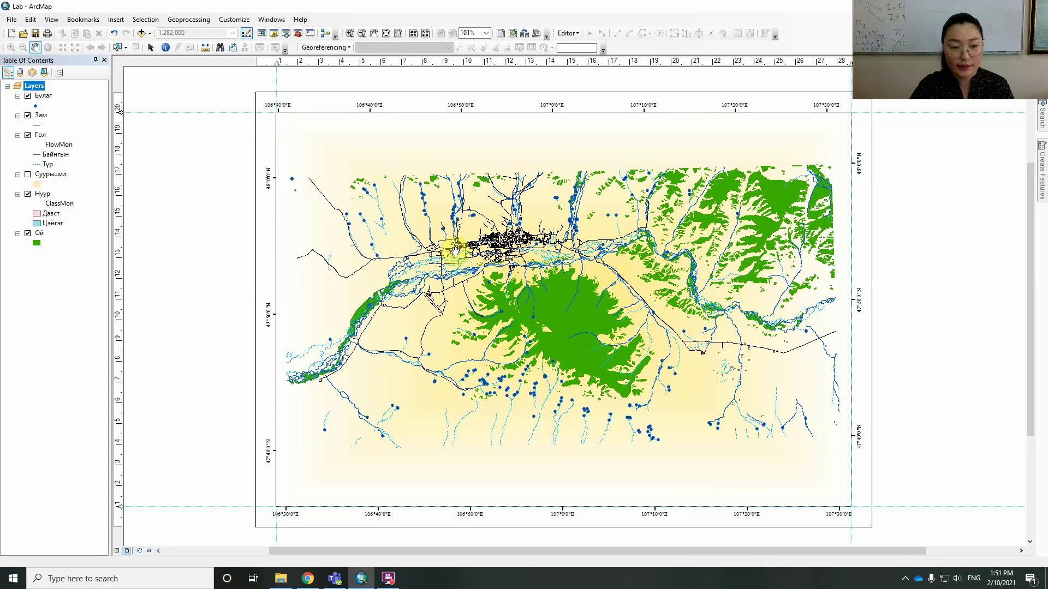
left_click(37, 49)
left_click_drag(568, 315, 584, 318)
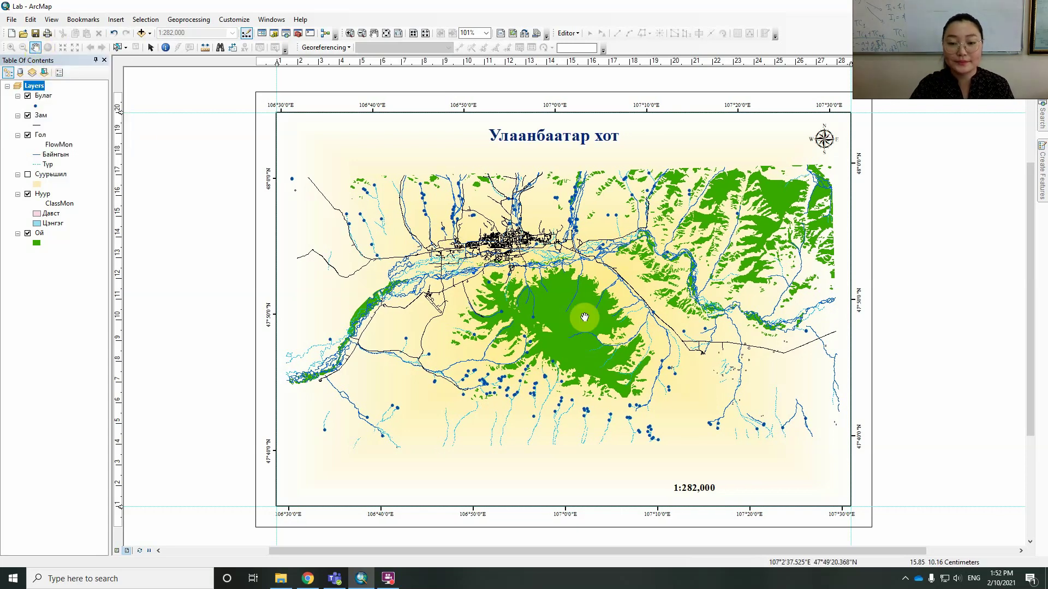
Review the textbook's sample legend, start a new legend and add the Суурьшил layer to its items
left_click(309, 582)
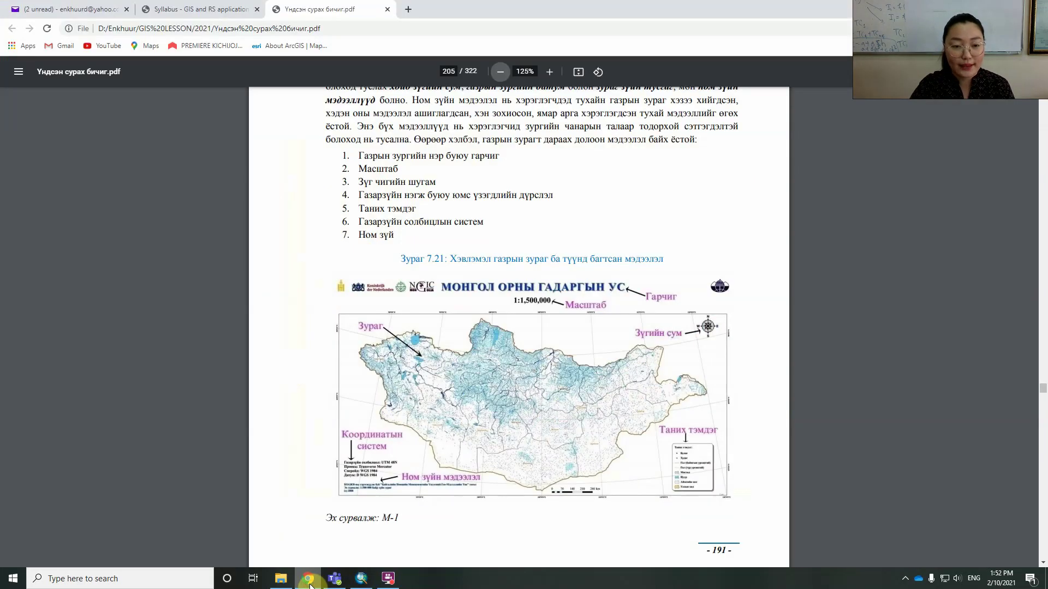
left_click(309, 581)
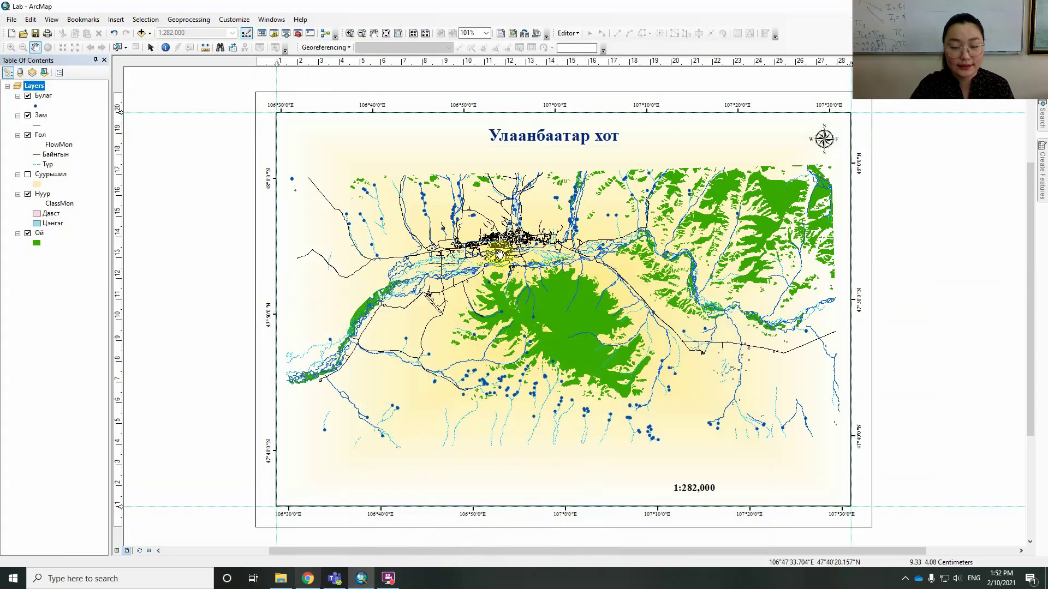
left_click(108, 23)
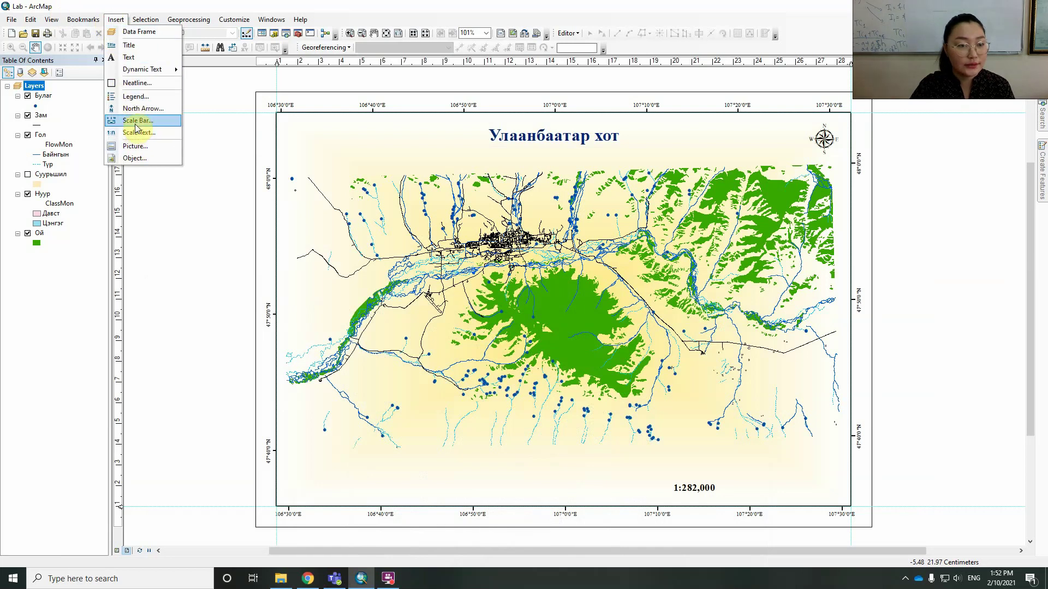
left_click(137, 97)
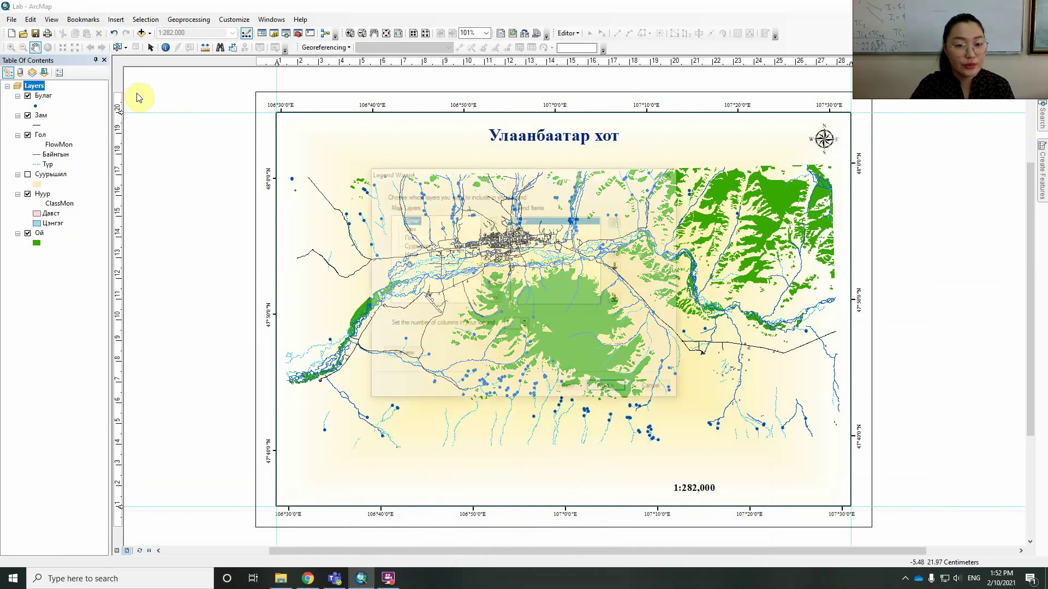
left_click_drag(454, 170, 456, 239)
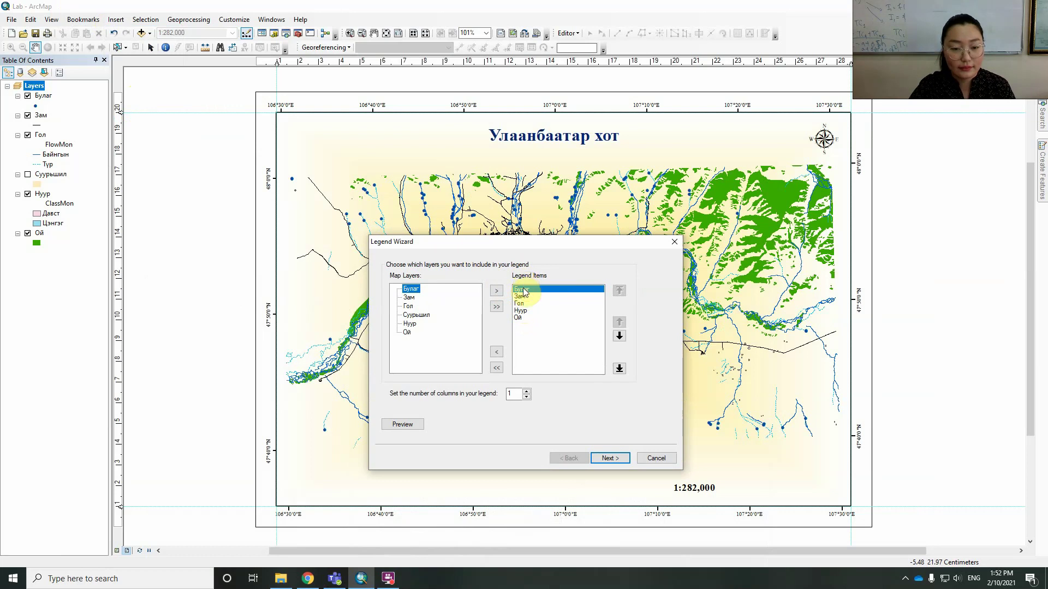
left_click(428, 316)
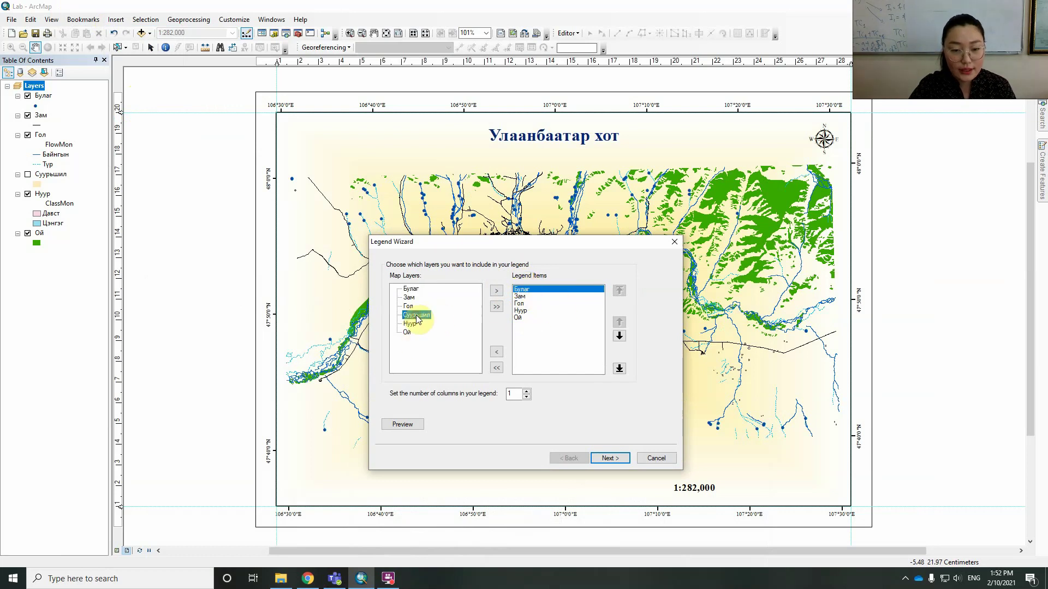
left_click(495, 293)
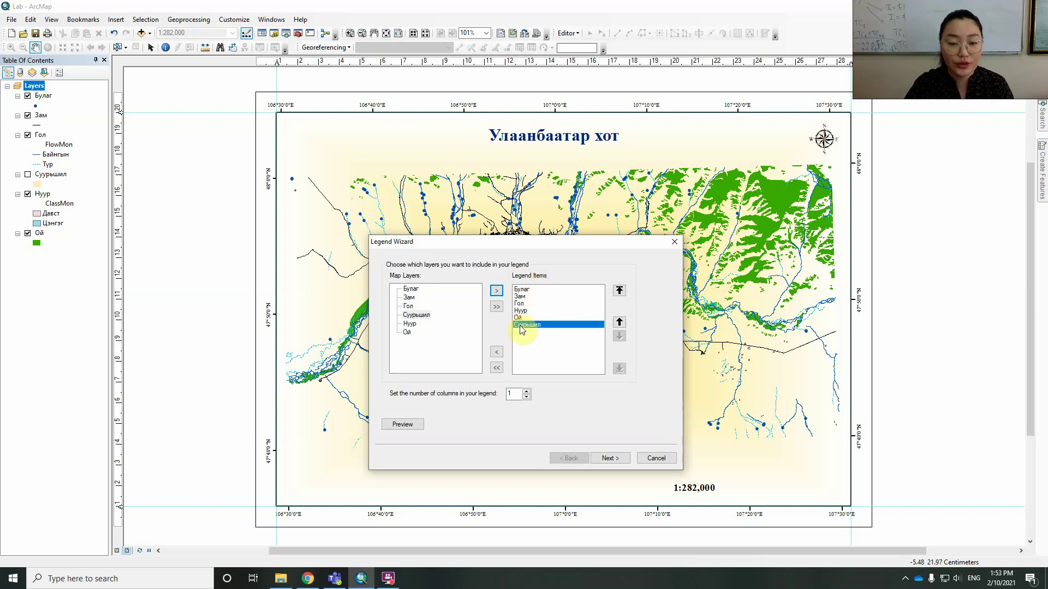
left_click(417, 315)
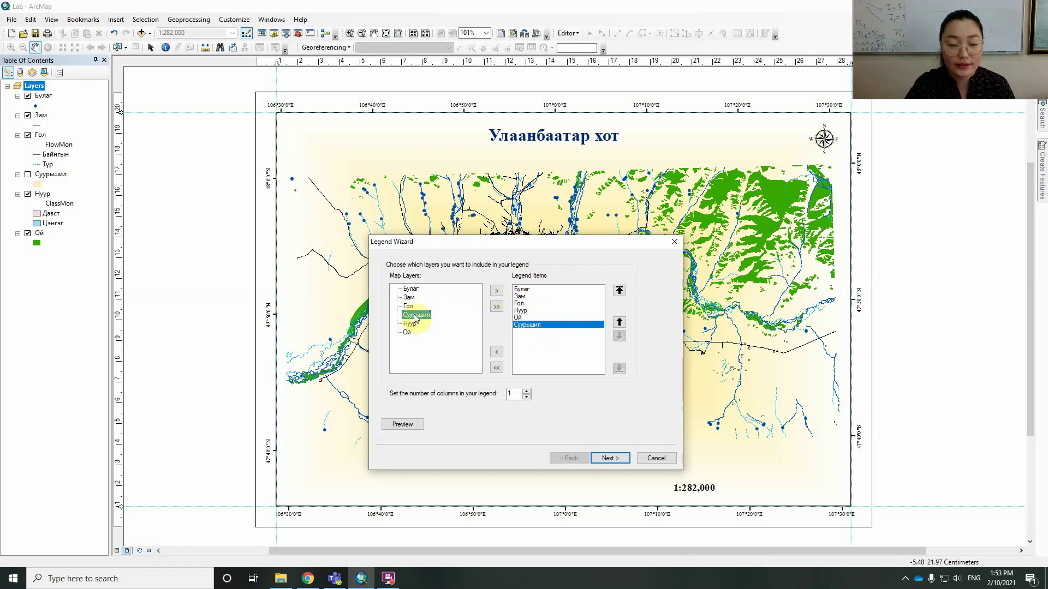
left_click(495, 293)
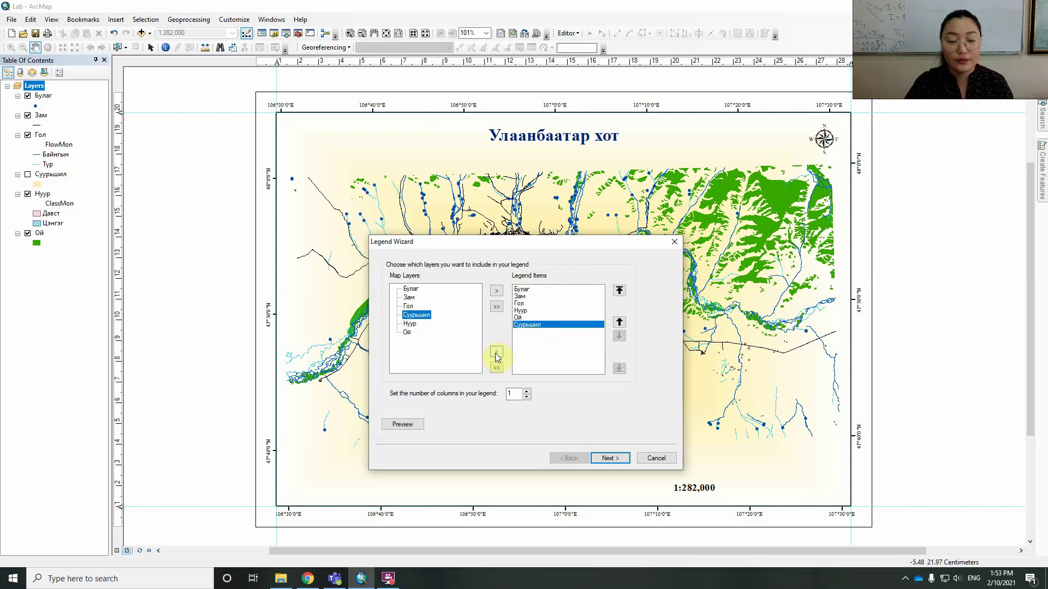
Reorder the legend items so that Суурьшил stands above Ой and Гол stands above Зам
left_click(532, 325)
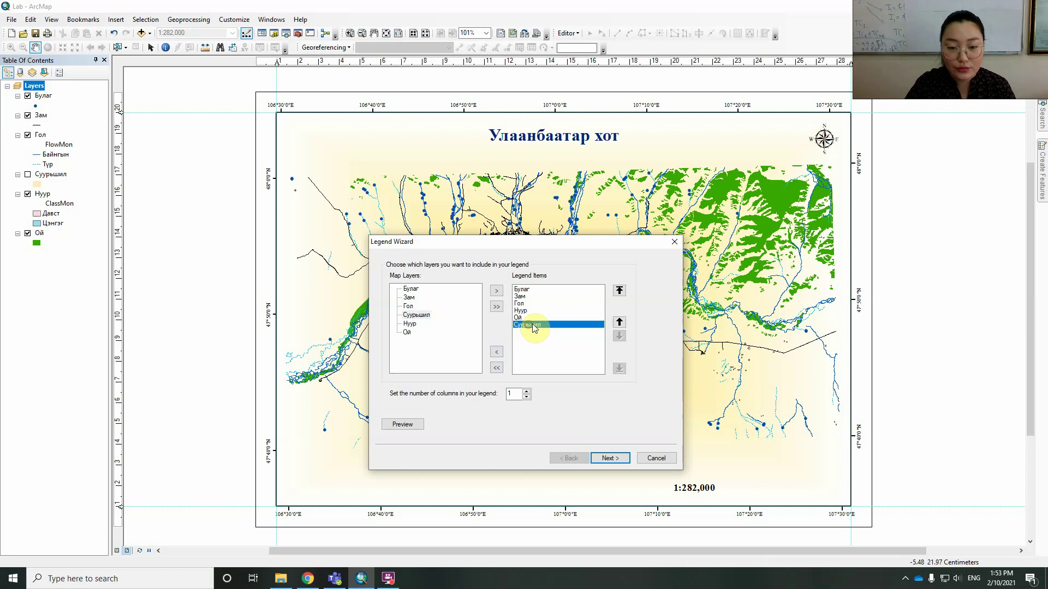
left_click(619, 322)
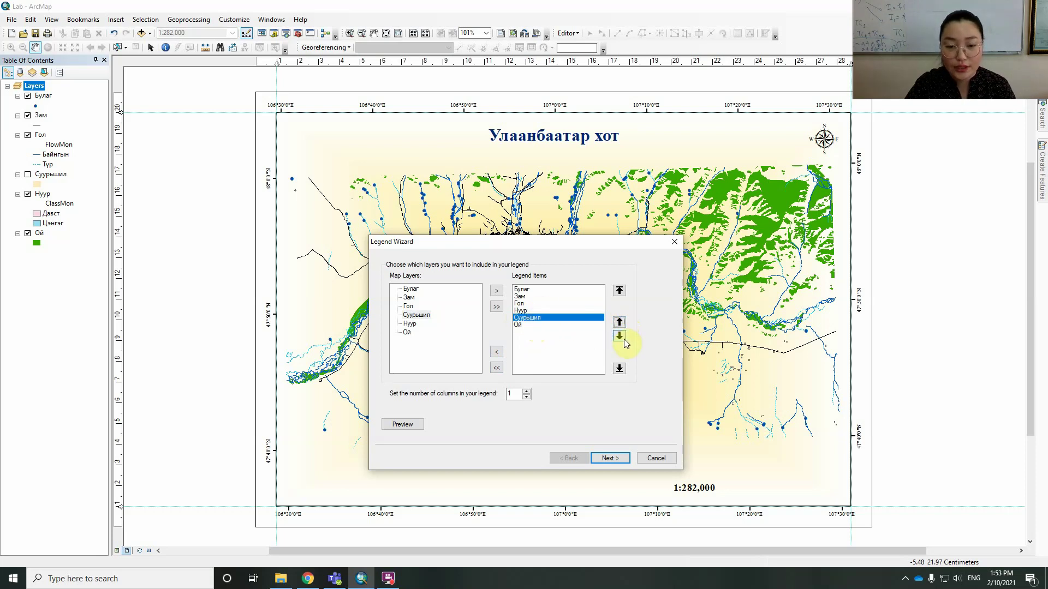
left_click(519, 304)
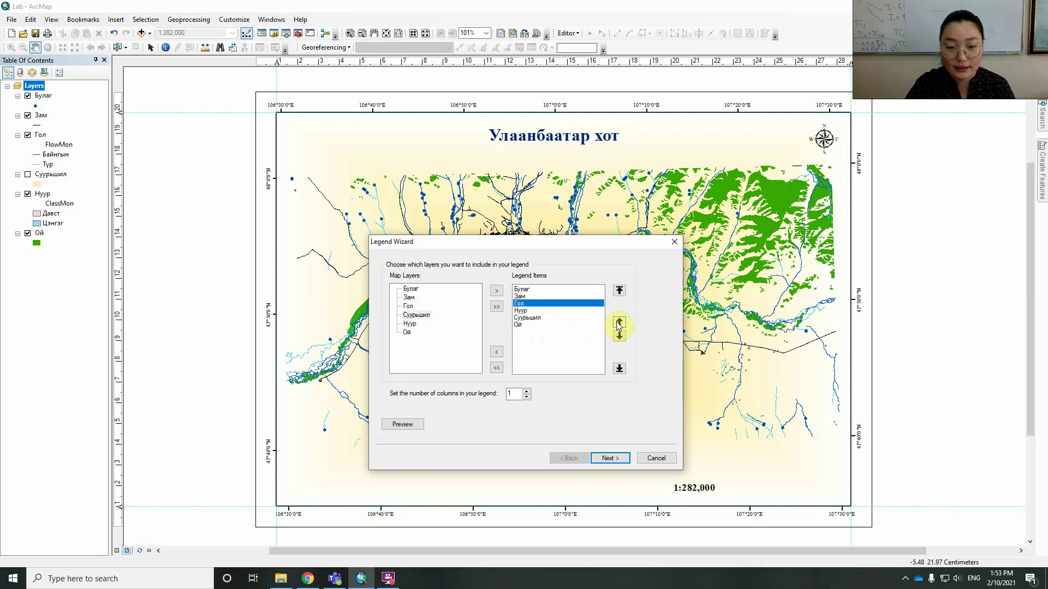
left_click(618, 323)
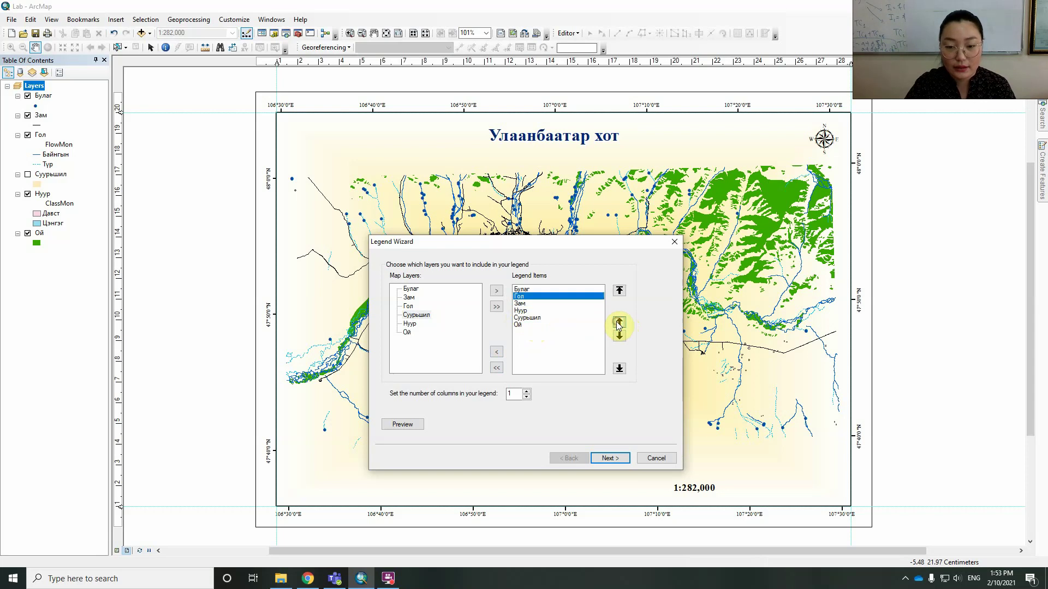
Preview the following legend settings, return to the layer selection and set the number of legend columns to 2
left_click(605, 460)
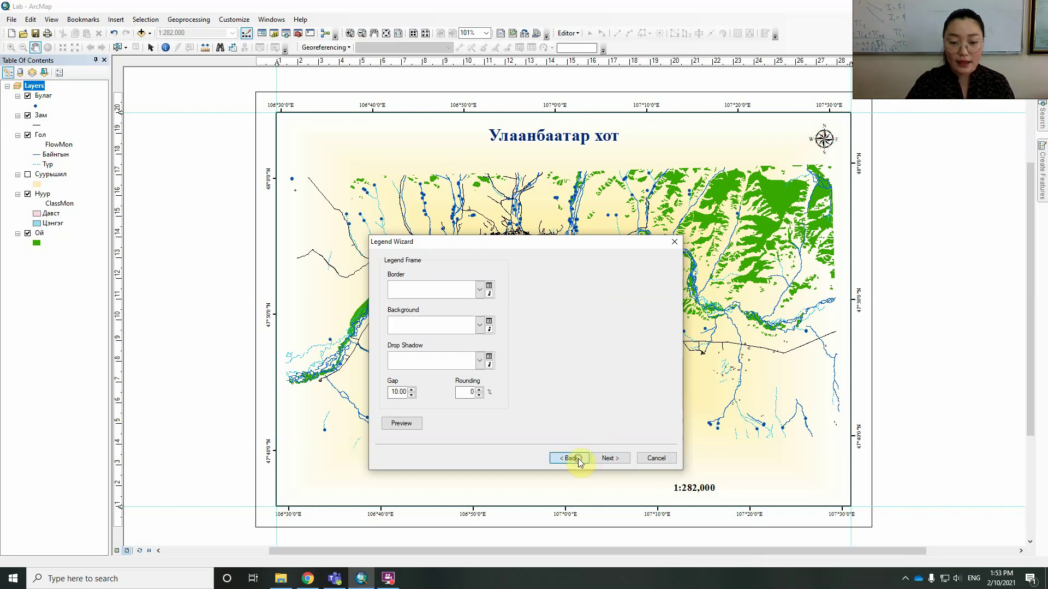
left_click(578, 459)
left_click(570, 457)
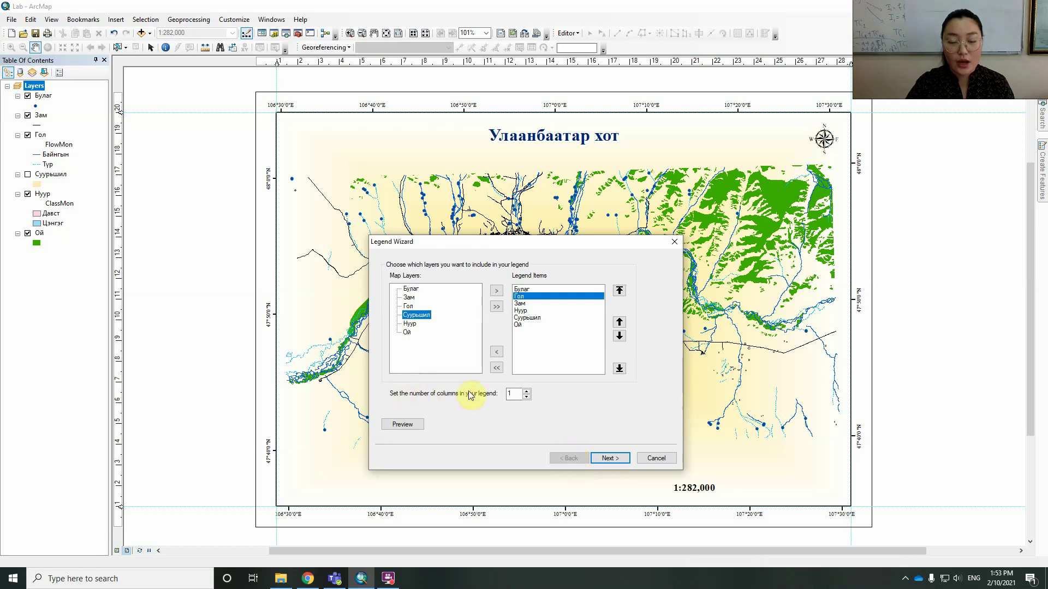
left_click(527, 391)
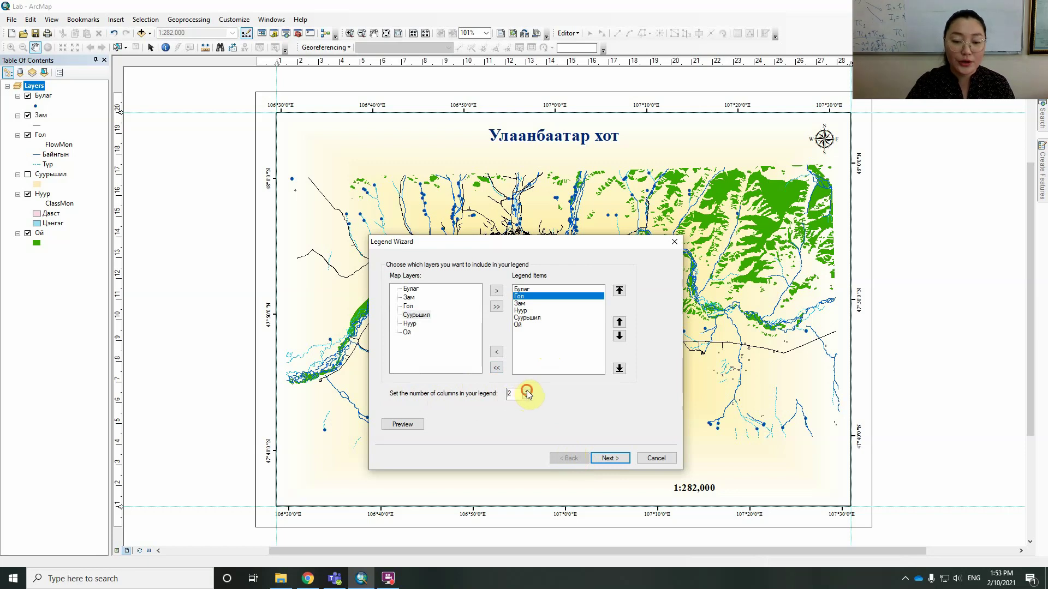
Title the legend "Таних тэмдэг:" and set the title font to Times New Roman
left_click(615, 457)
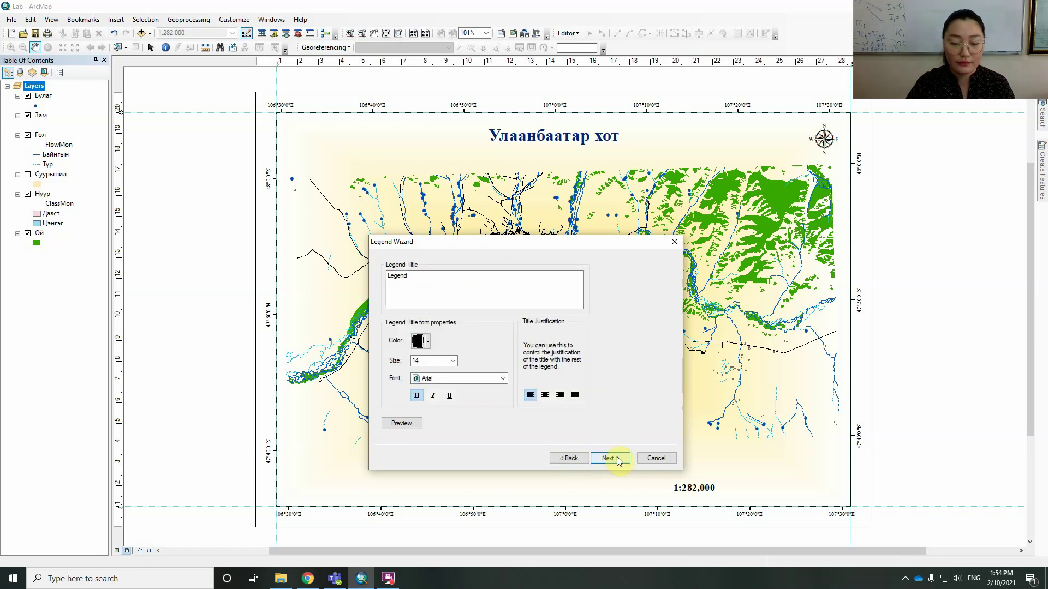
left_click(503, 297)
left_click_drag(377, 276, 372, 276)
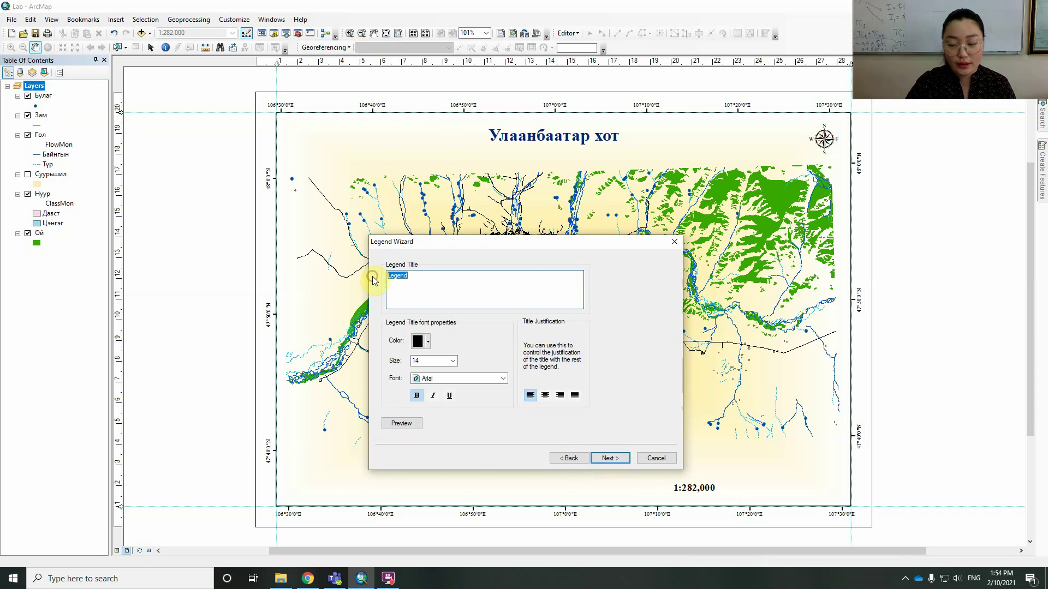
key("super+space")
type("Тани")
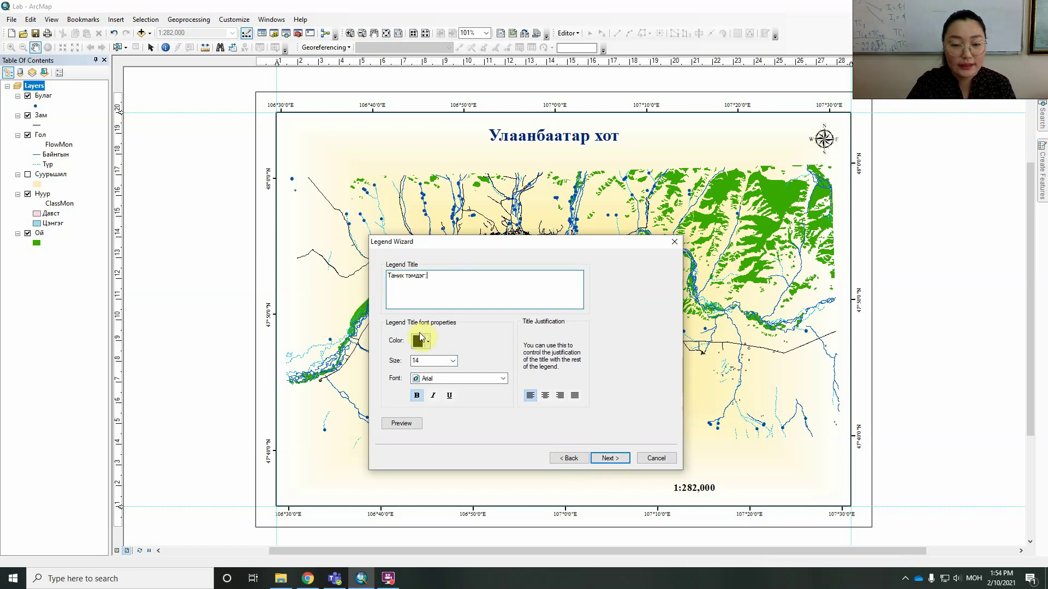
left_click(465, 379)
key("alt+shift")
type("ti")
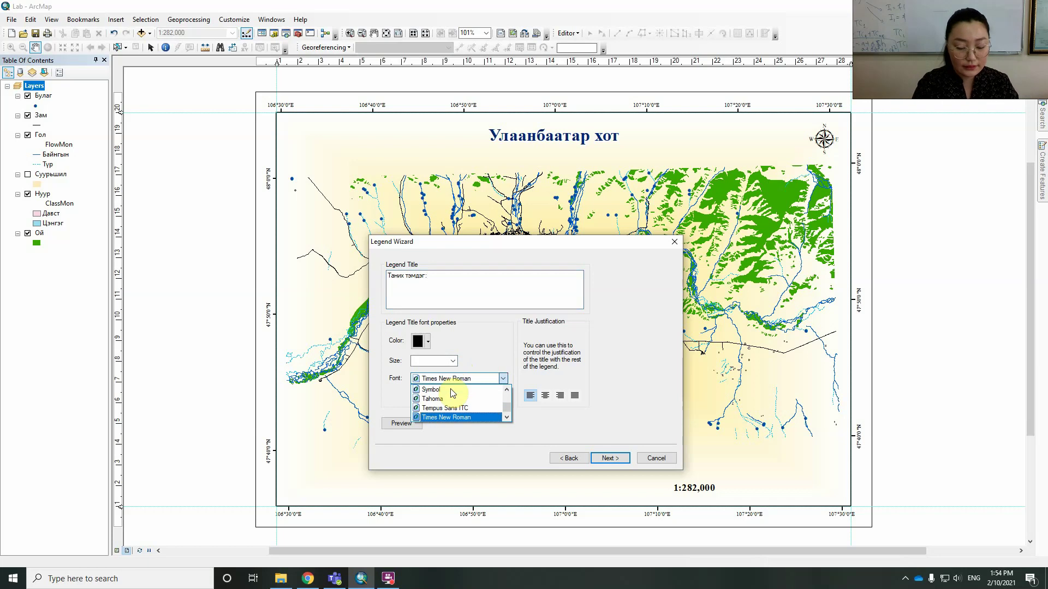
left_click(468, 415)
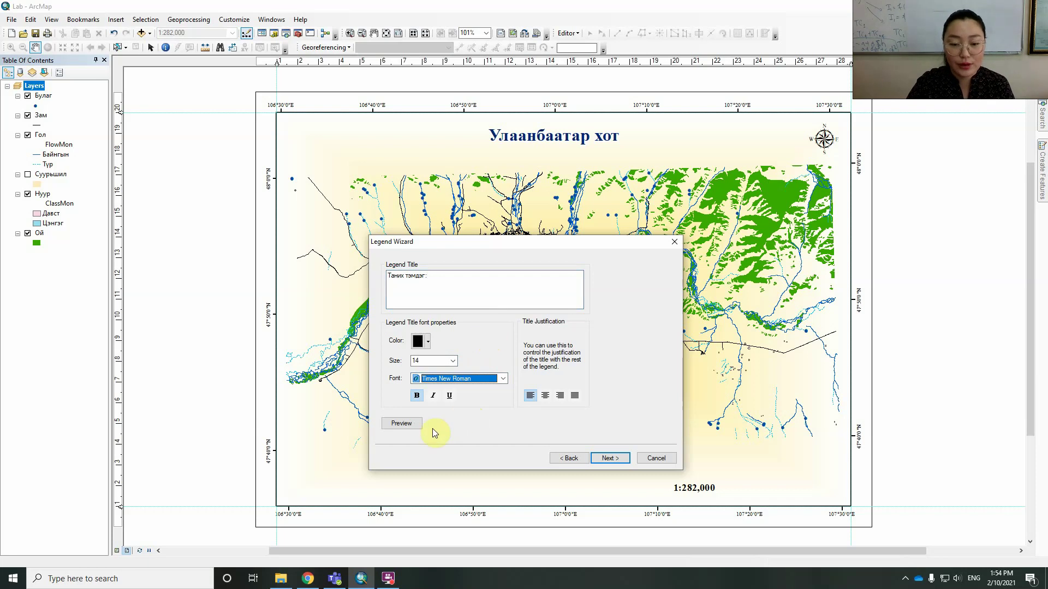
Give the legend frame a 0.5 Point border, Yellow background, Grey 20% drop shadow, a gap of 8 and slight corner rounding
left_click(610, 457)
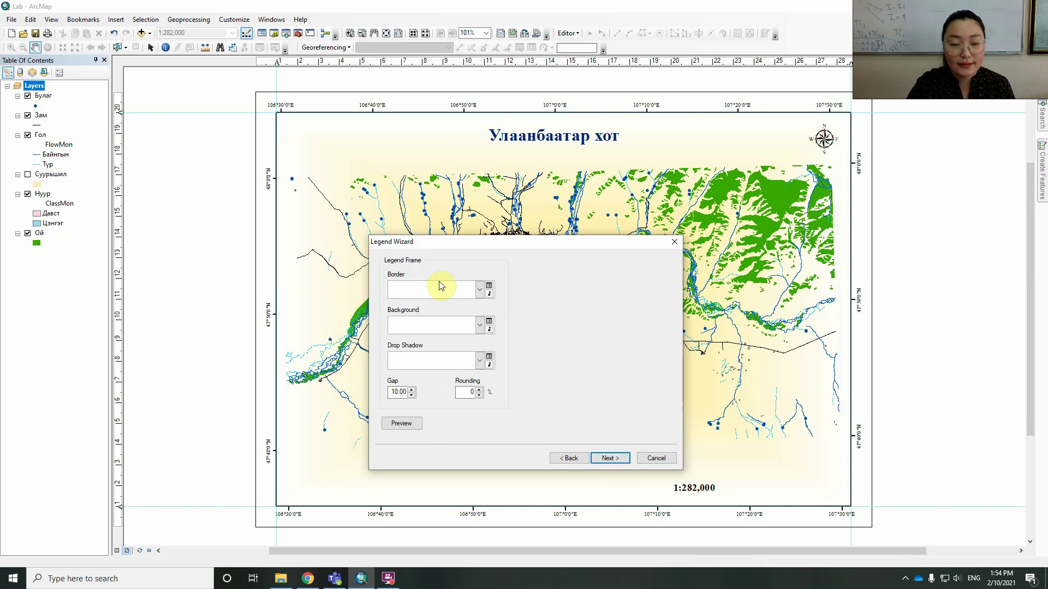
left_click(479, 289)
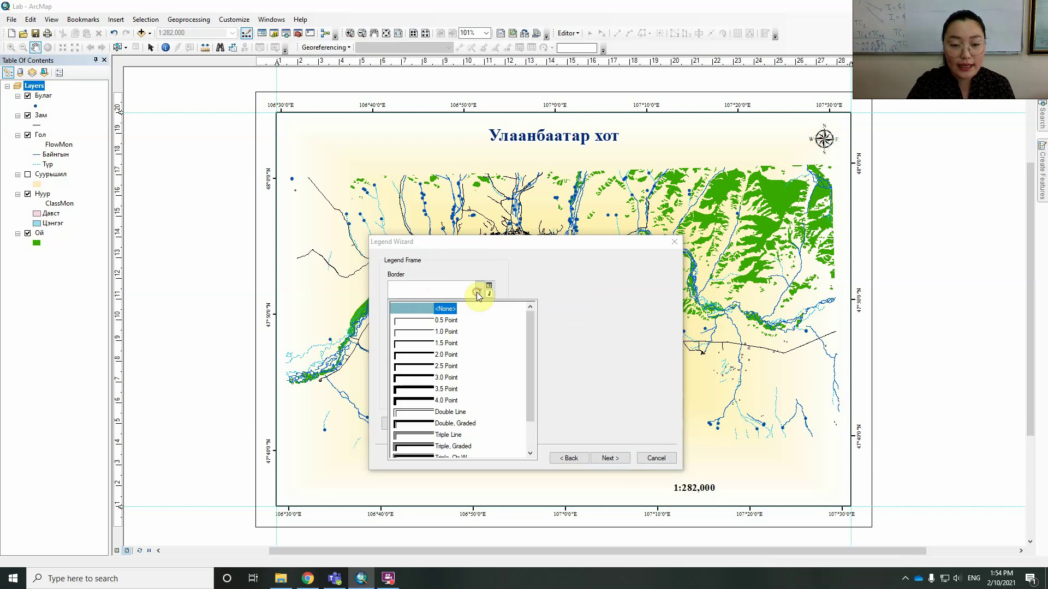
left_click(426, 320)
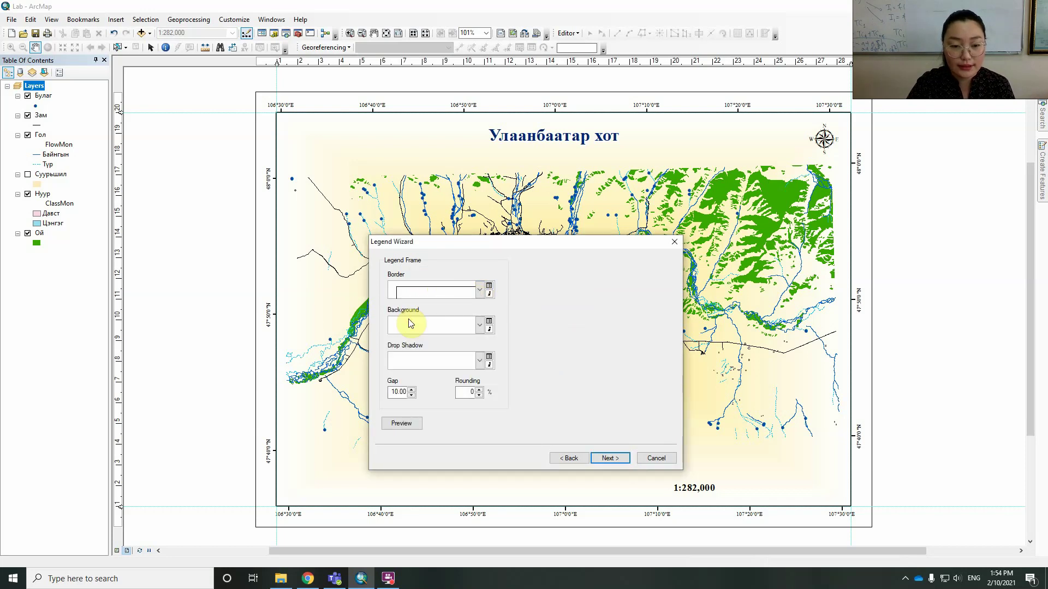
left_click(478, 326)
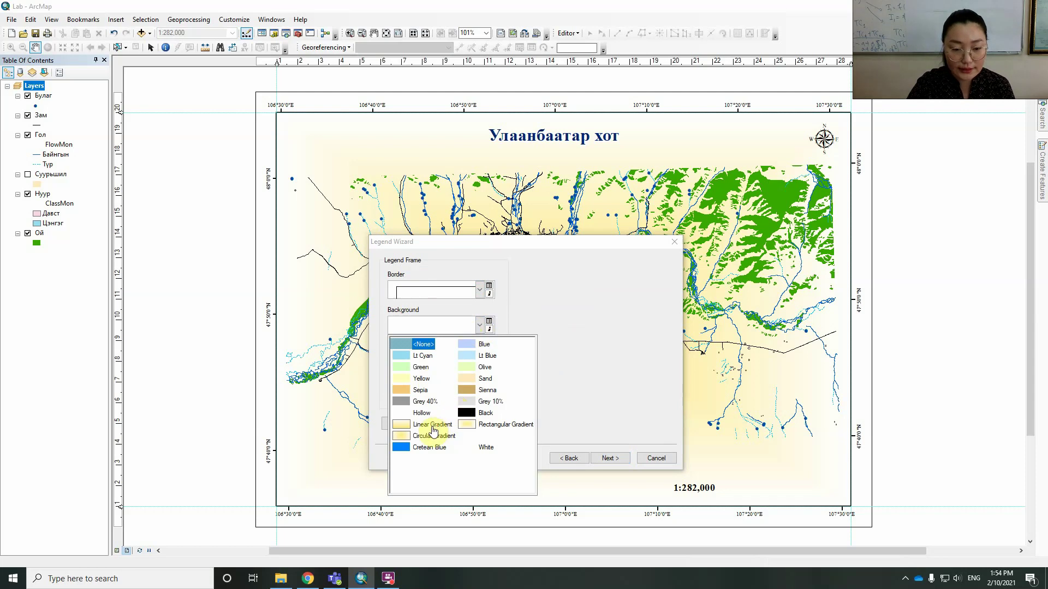
left_click(405, 378)
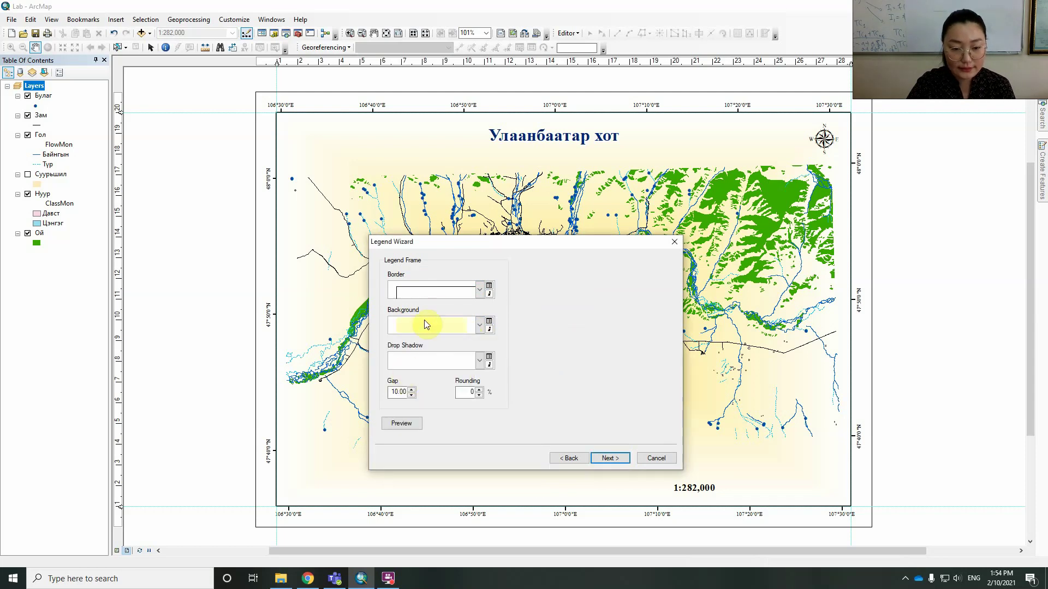
left_click(481, 363)
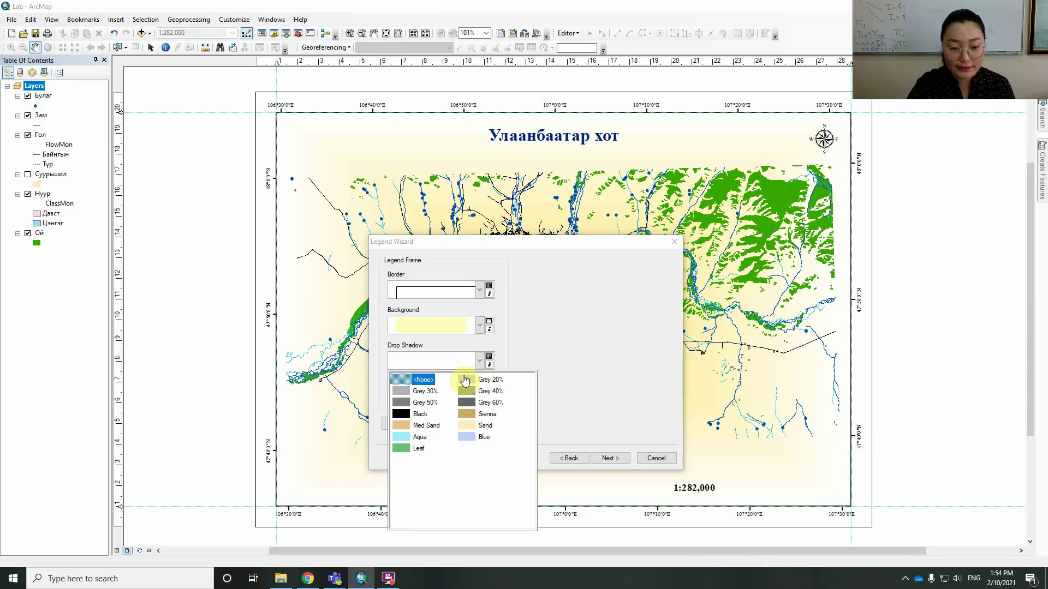
left_click(466, 379)
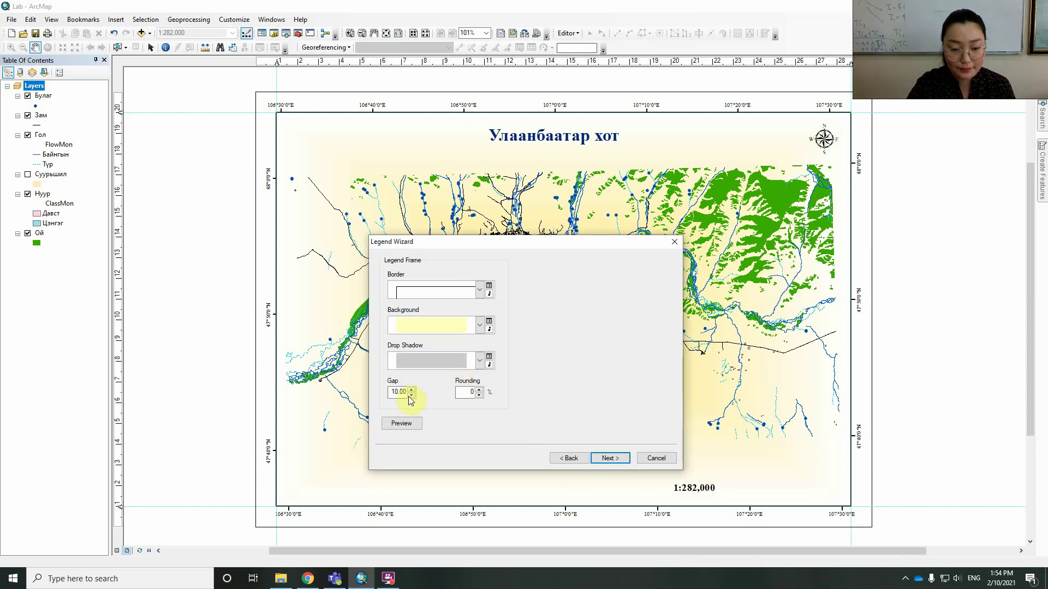
left_click_drag(408, 393, 412, 398)
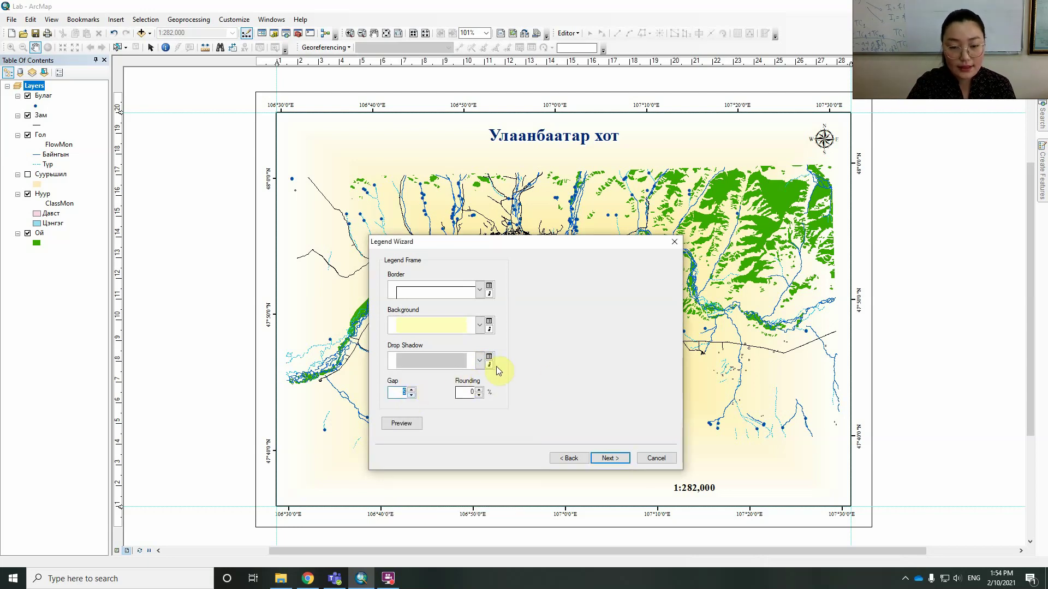
left_click(401, 393)
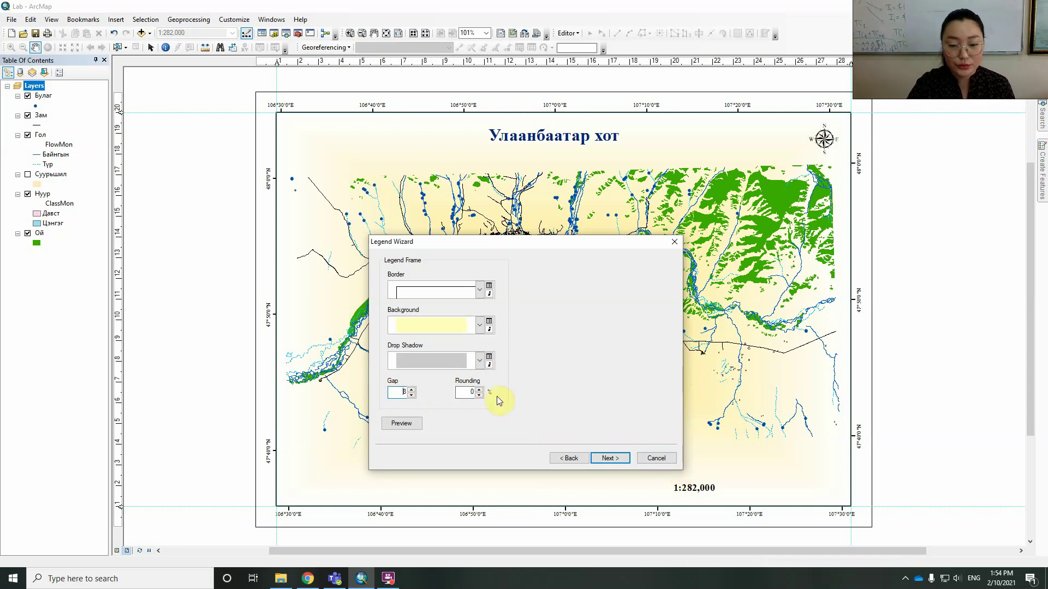
left_click(478, 390)
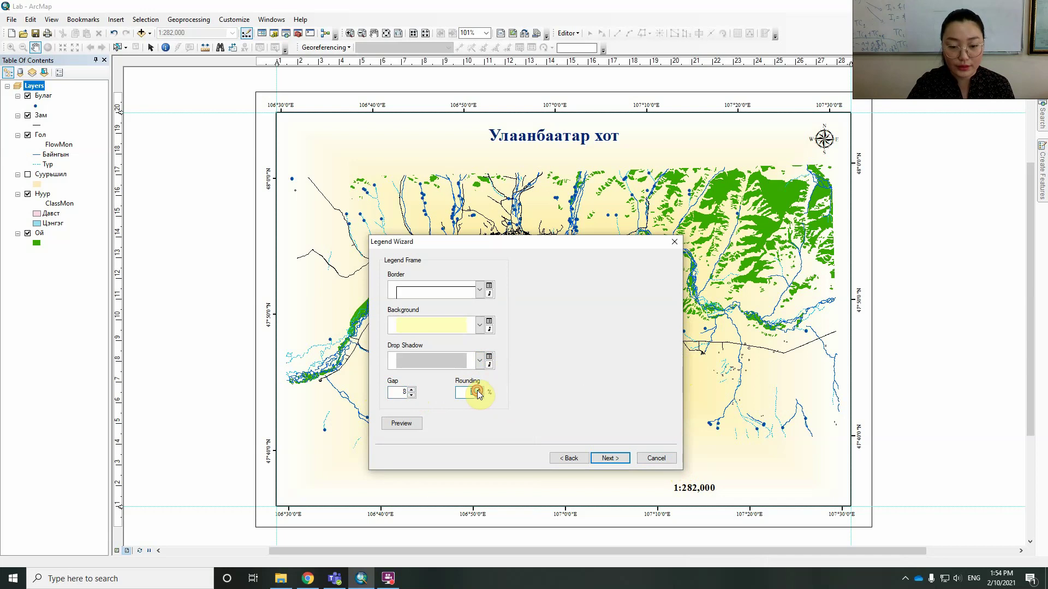
Accept the default patch and spacing settings, finish the legend and move it into the map frame's lower-left corner
left_click(608, 460)
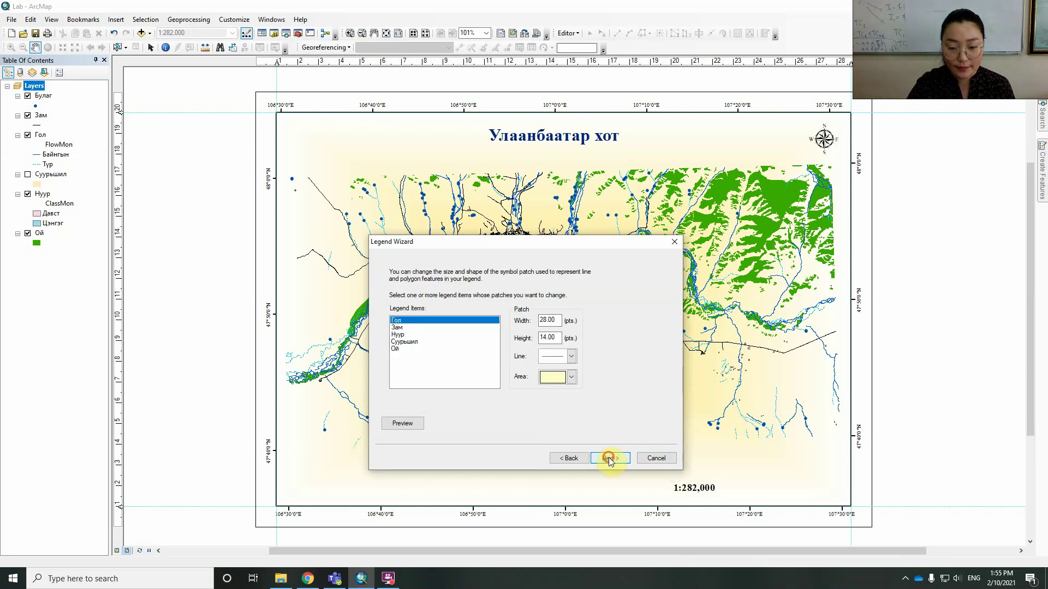
left_click(607, 457)
left_click(608, 457)
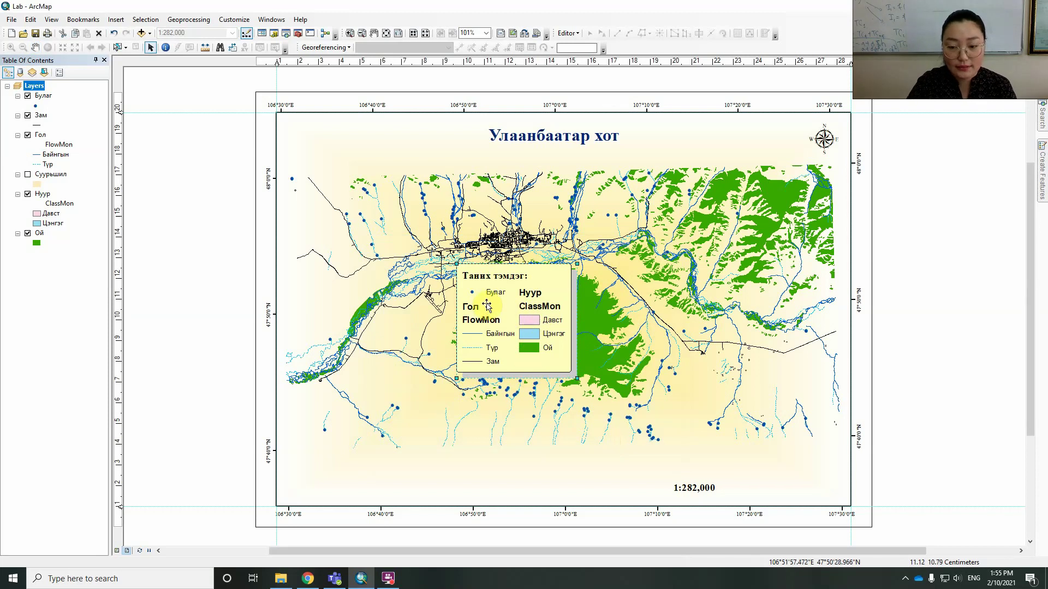
left_click_drag(513, 305, 342, 425)
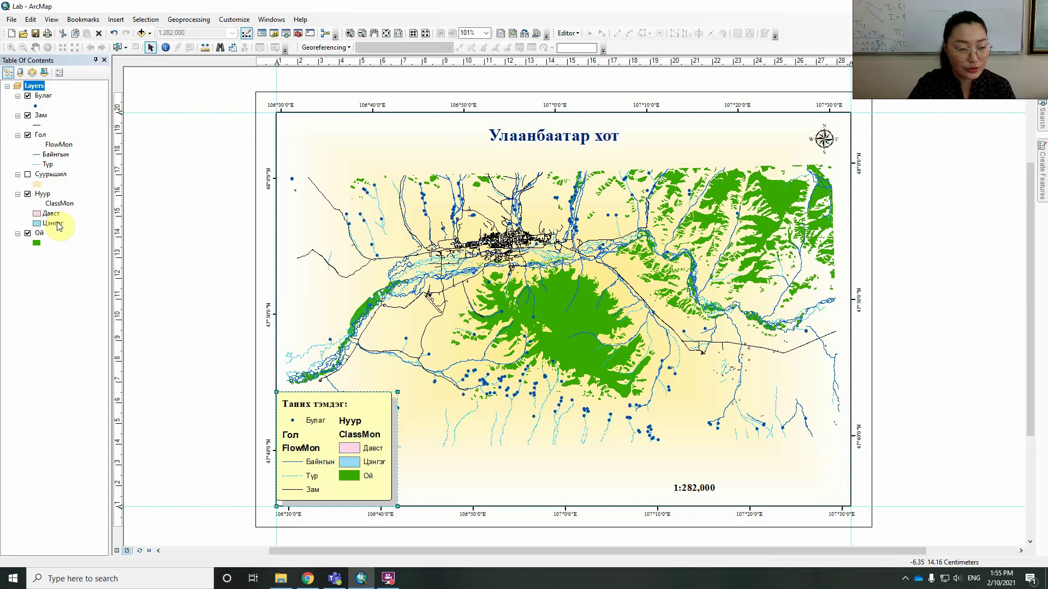
Locate the ClassMon and FlowMon headings among the layers and open the legend's properties at its individual item settings
left_click(55, 205)
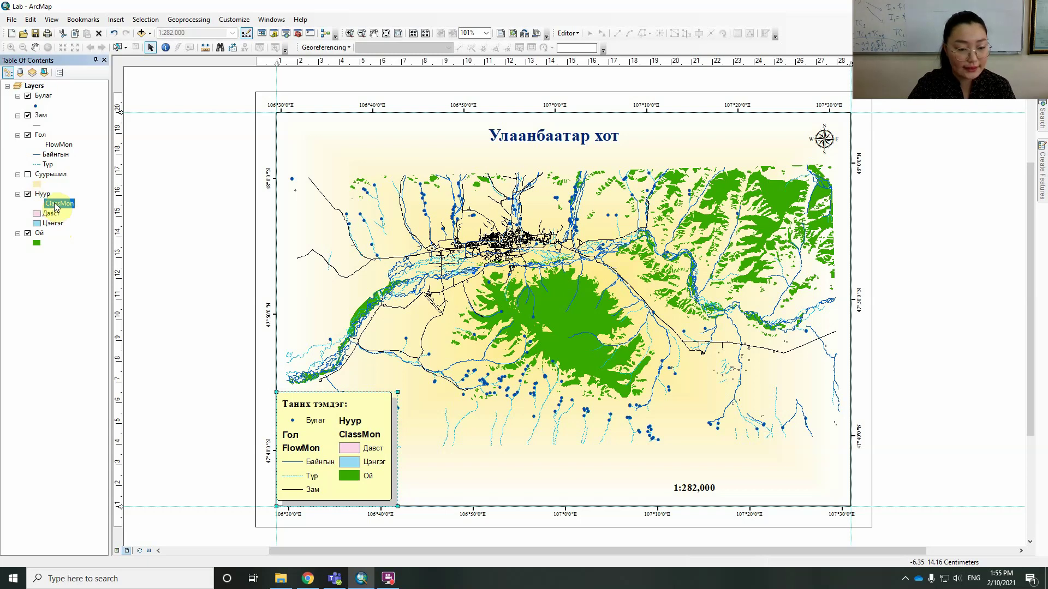
left_click(57, 145)
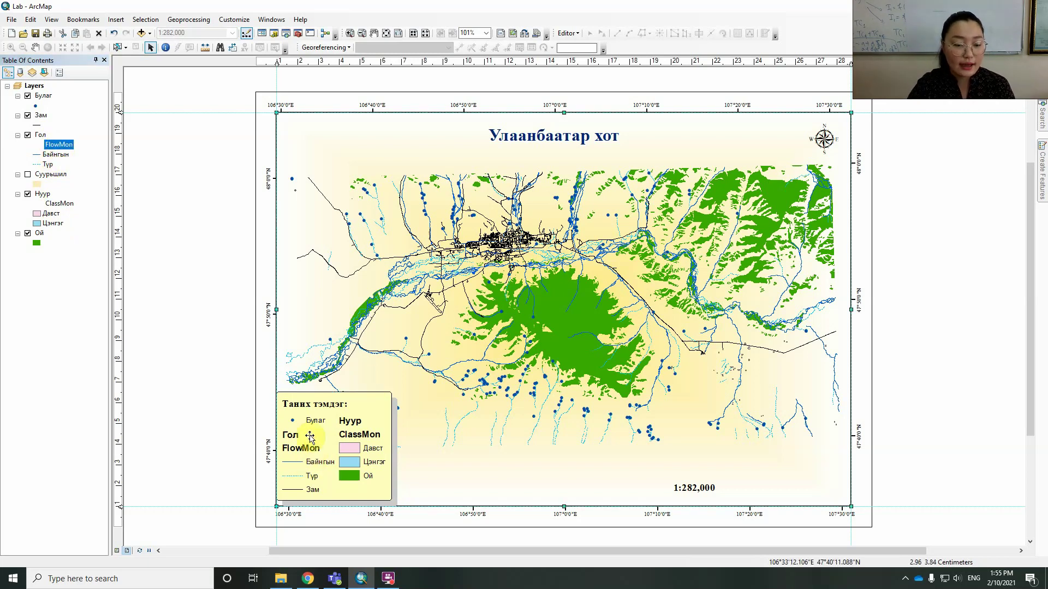
left_click(362, 423)
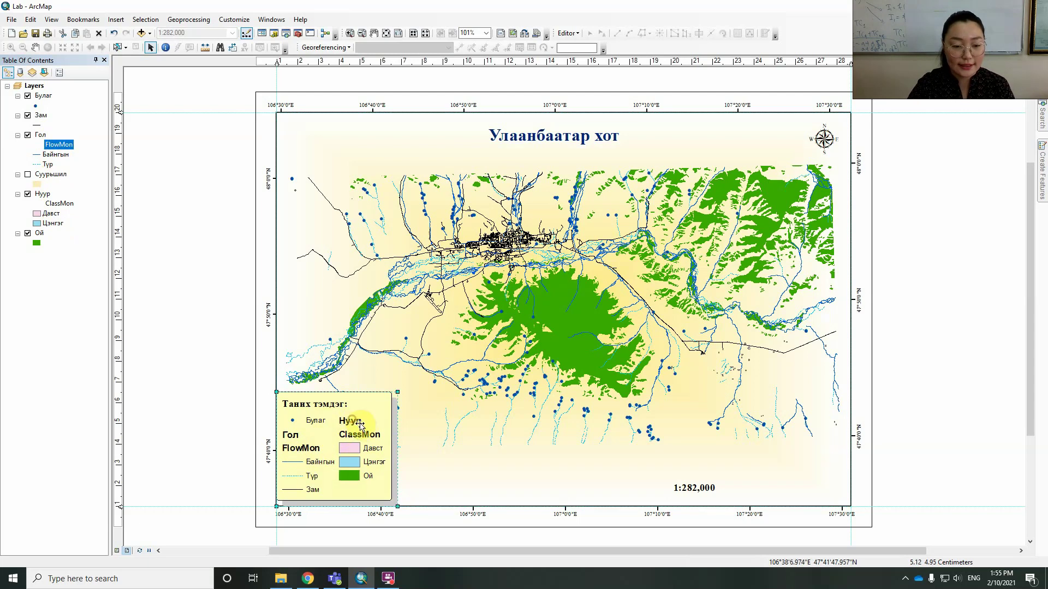
right_click(362, 423)
left_click(381, 420)
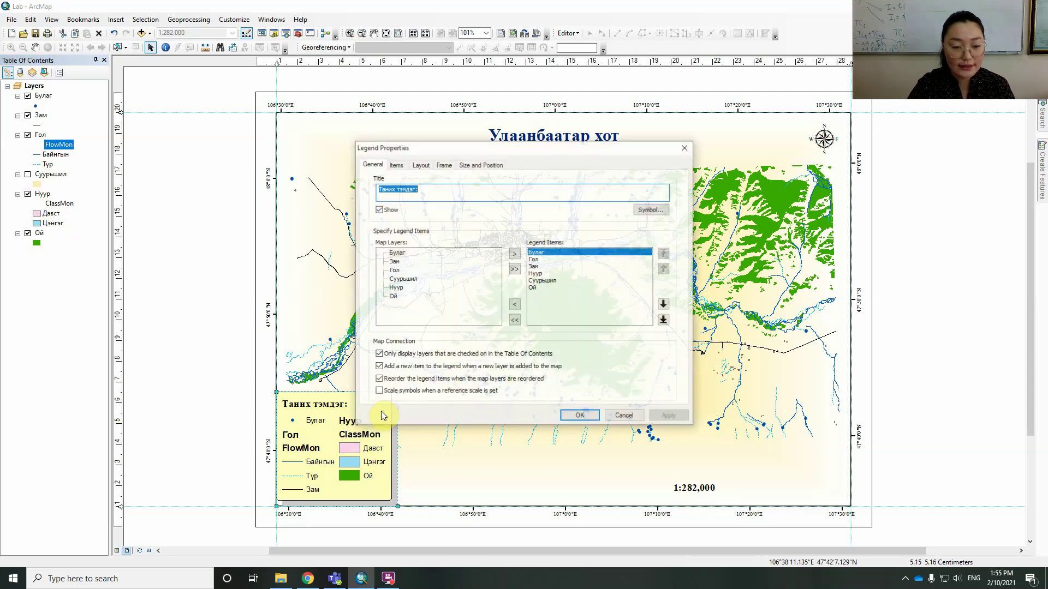
left_click_drag(454, 149, 571, 137)
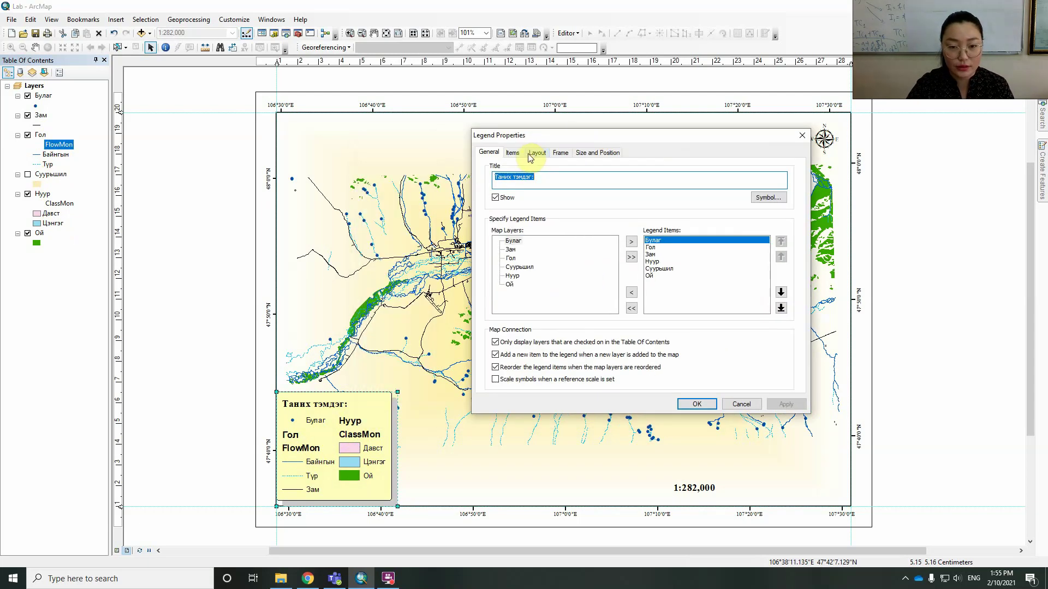
left_click(516, 153)
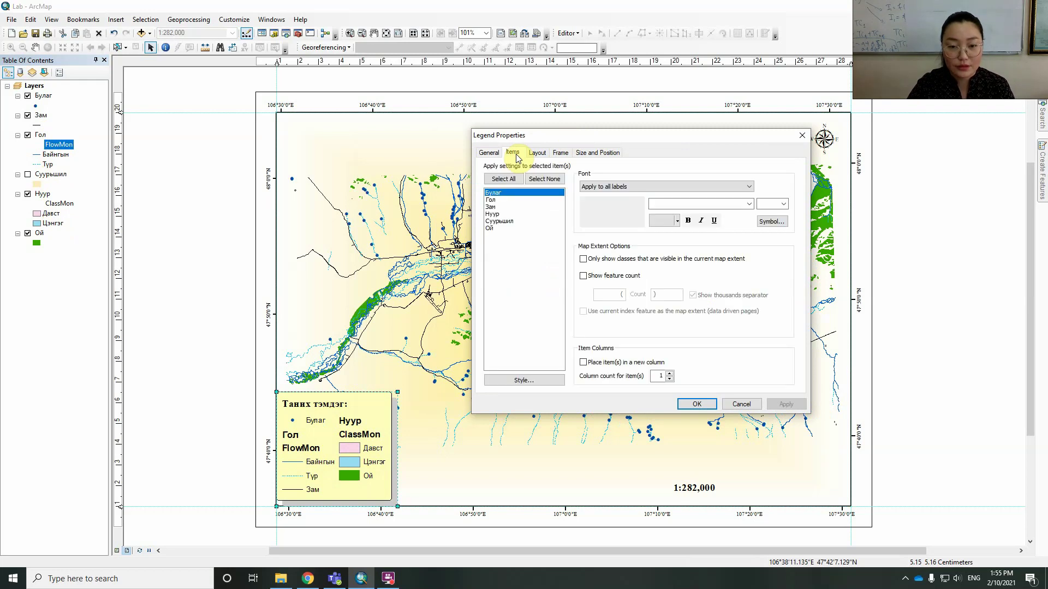
Preview the available legend item styles for Гол and for all items, including Horizontal Single Symbol Label Only and Layer Name and Label
left_click(492, 199)
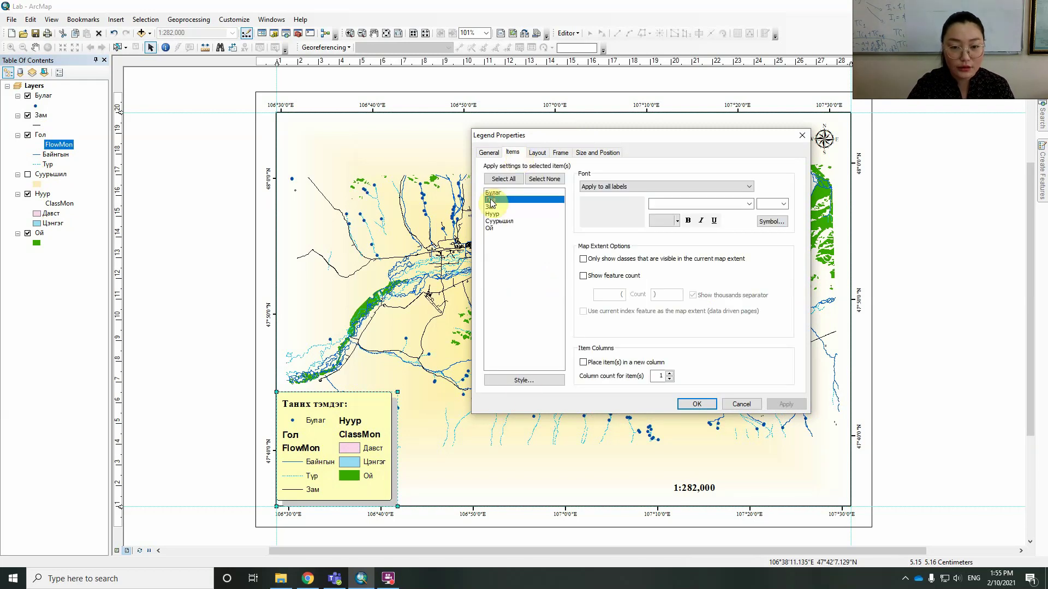
left_click(522, 378)
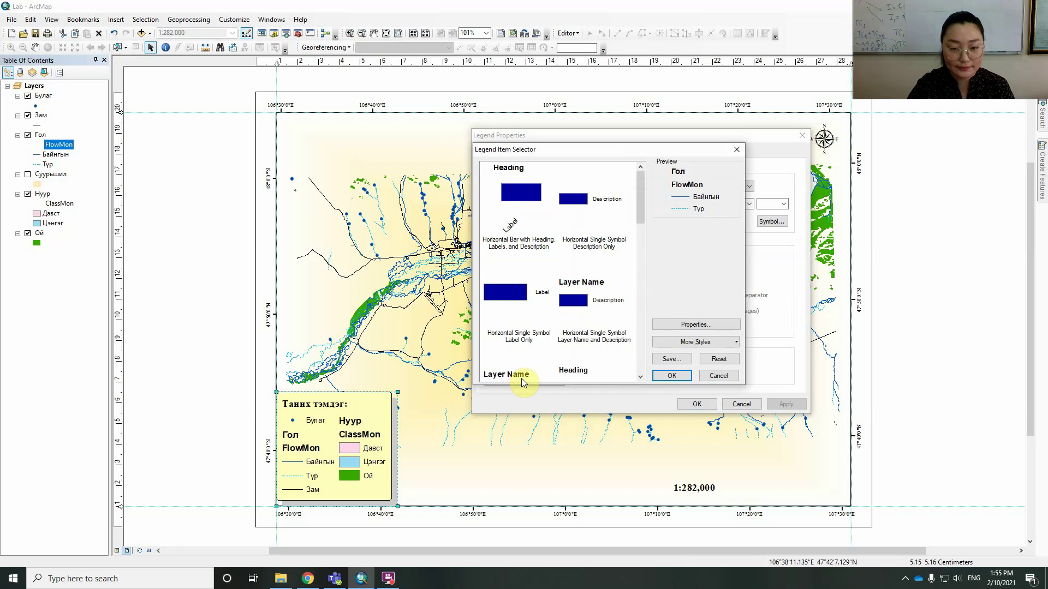
left_click(719, 373)
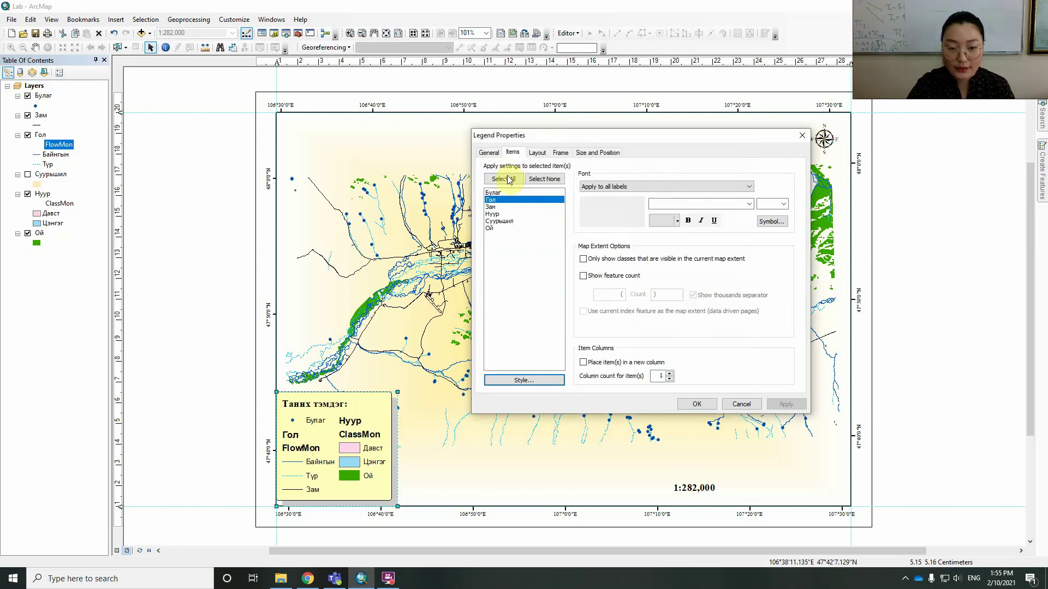
left_click(505, 180)
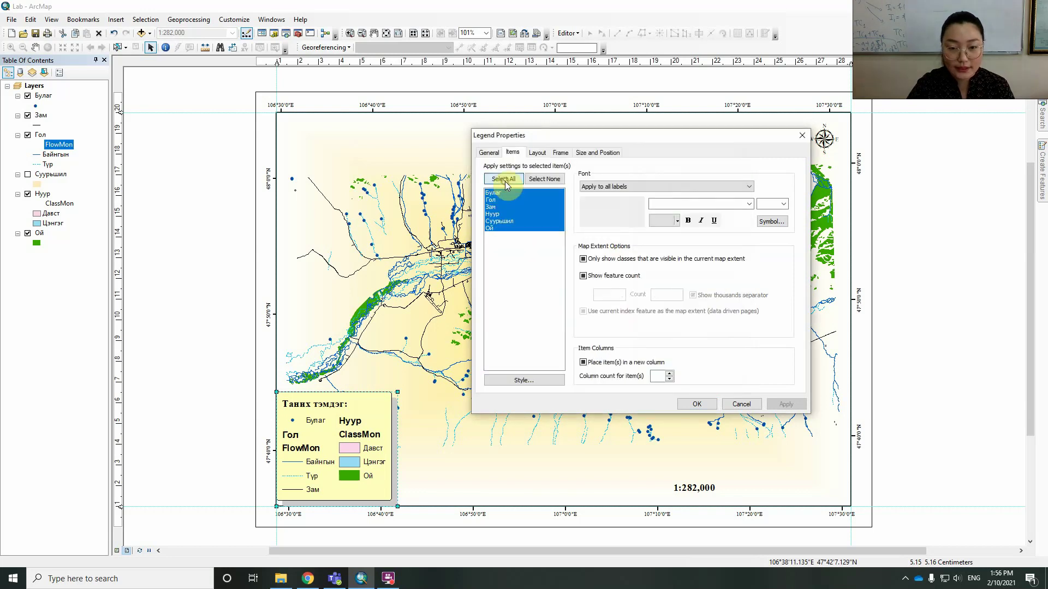
left_click(520, 381)
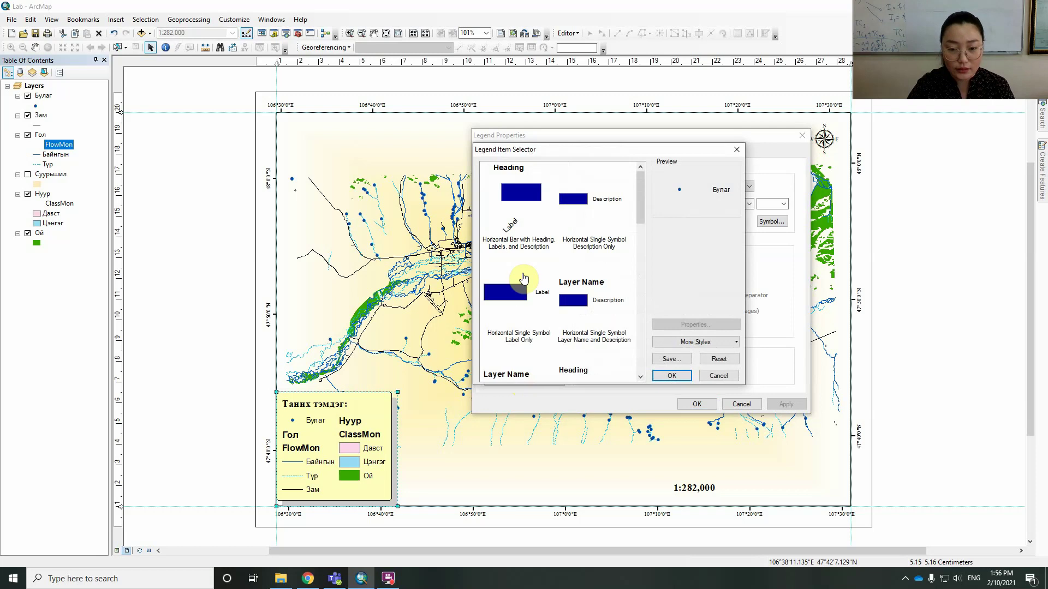
left_click(521, 284)
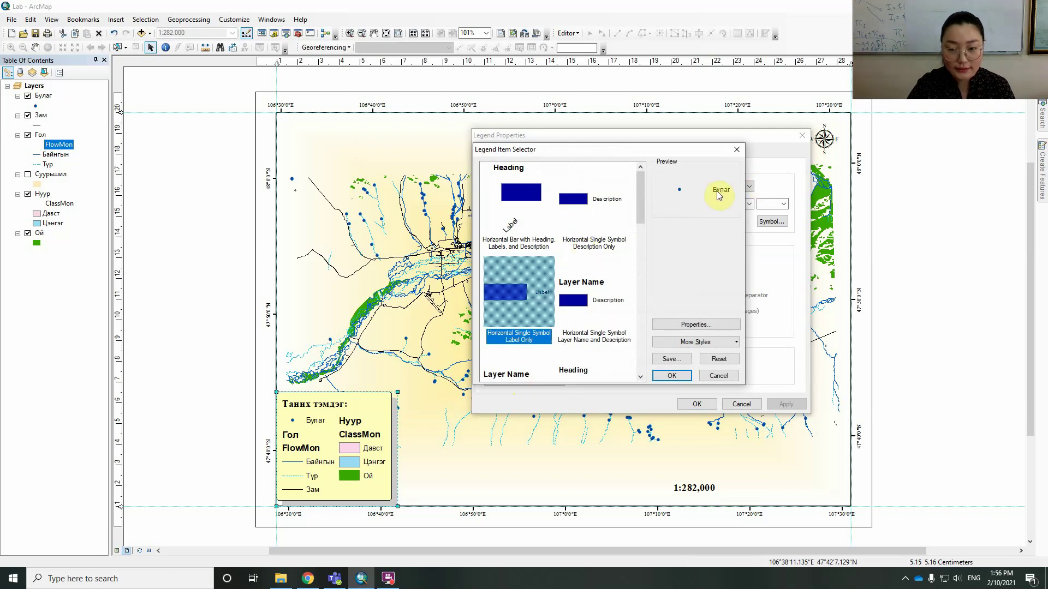
scroll(570, 291, "down", 3)
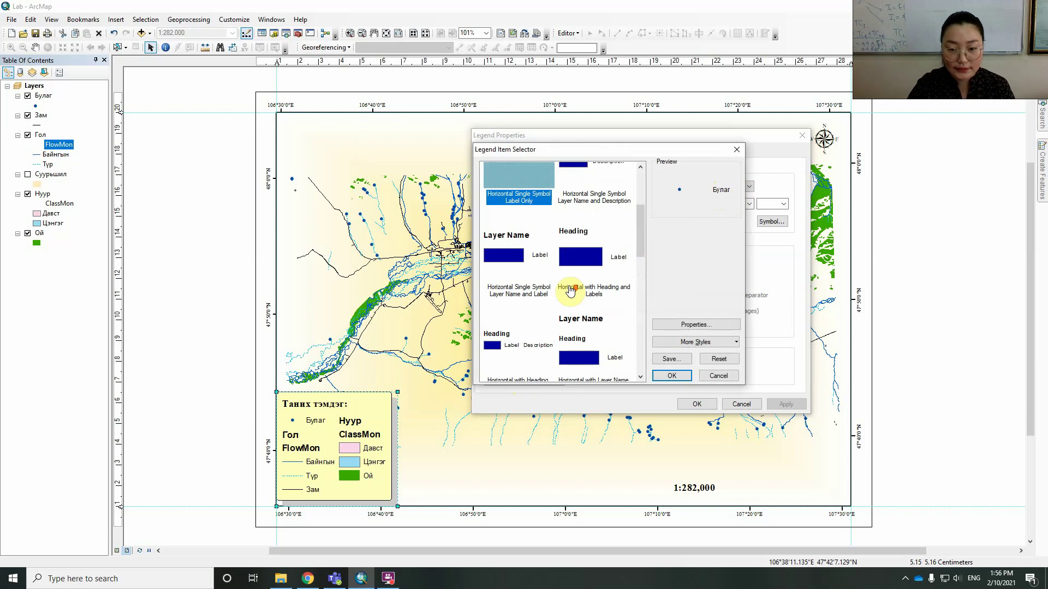
left_click(531, 259)
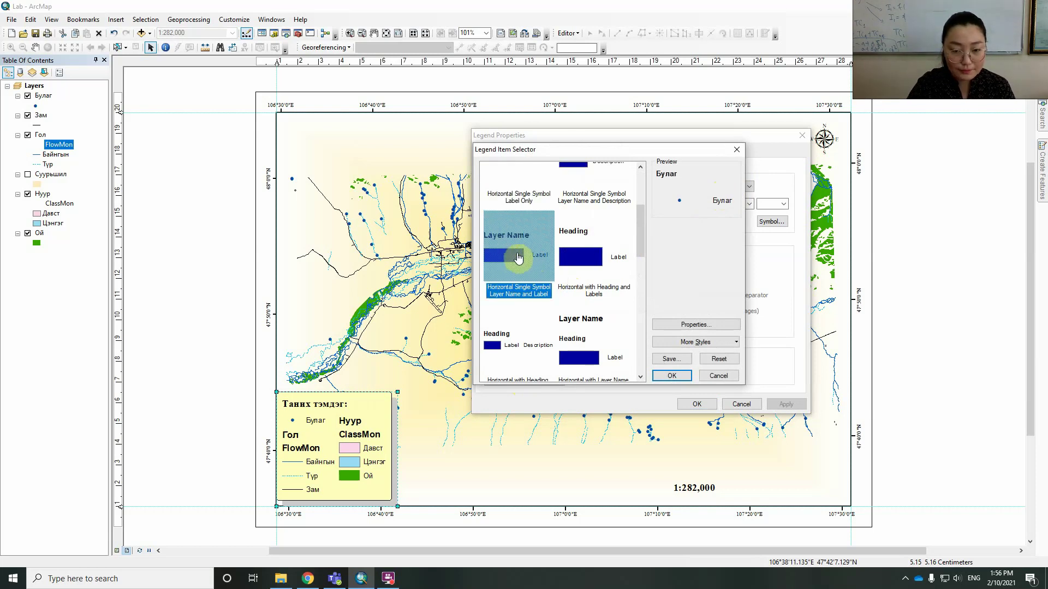
left_click(525, 344)
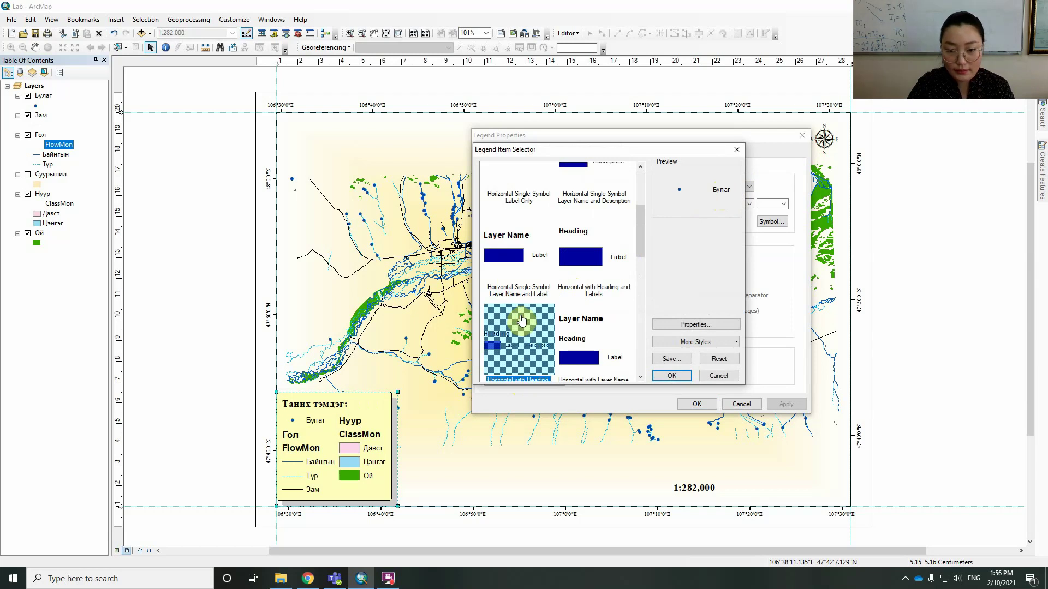
left_click(519, 276)
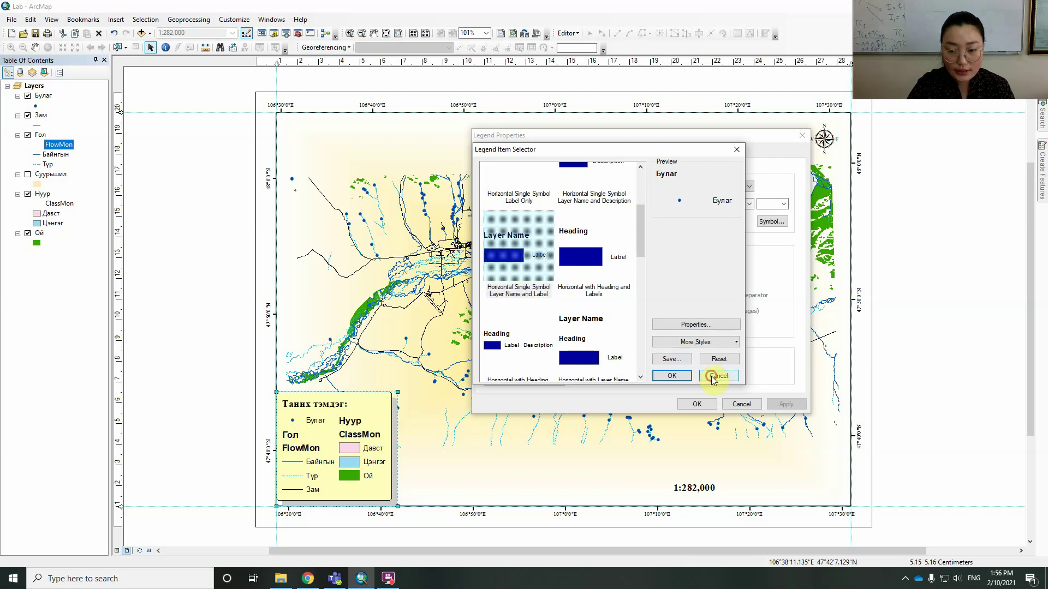
left_click(674, 376)
Apply the Horizontal Single Symbol Layer Name and Label style to the Гол legend item
left_click(492, 199)
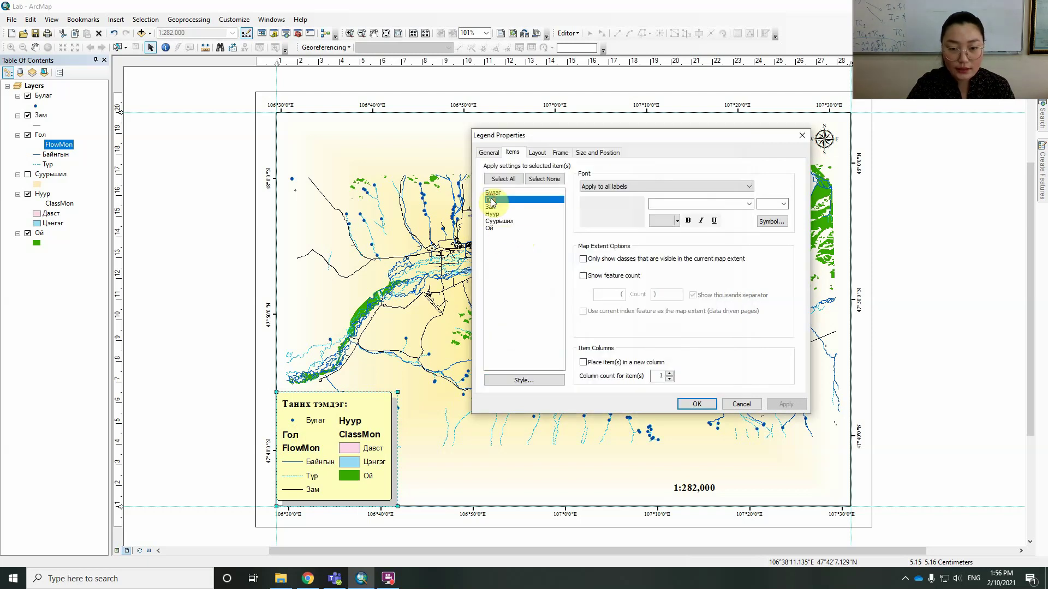
left_click(535, 380)
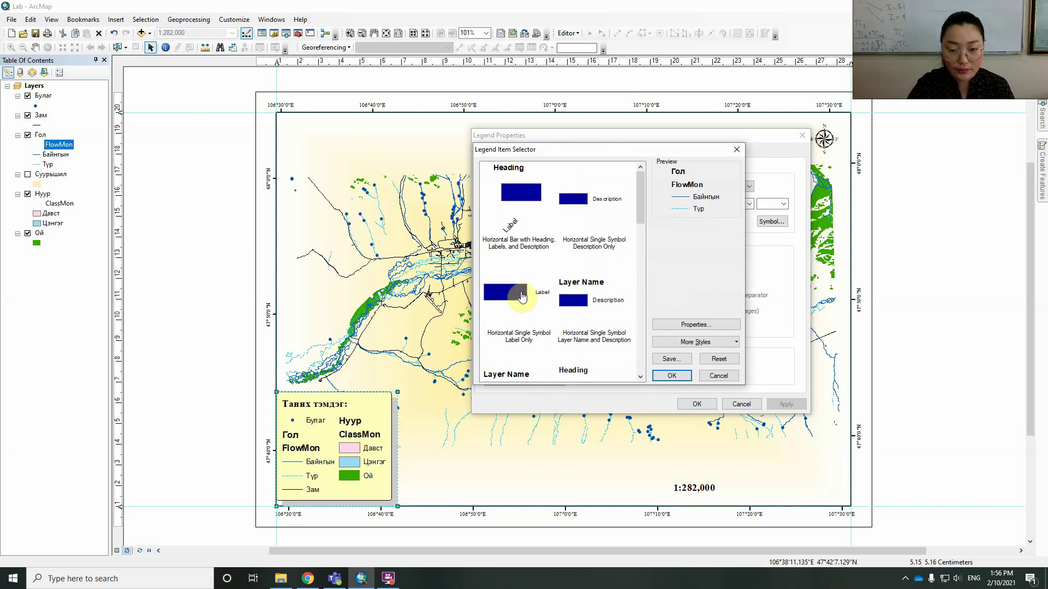
scroll(516, 296, "down", 3)
left_click(513, 257)
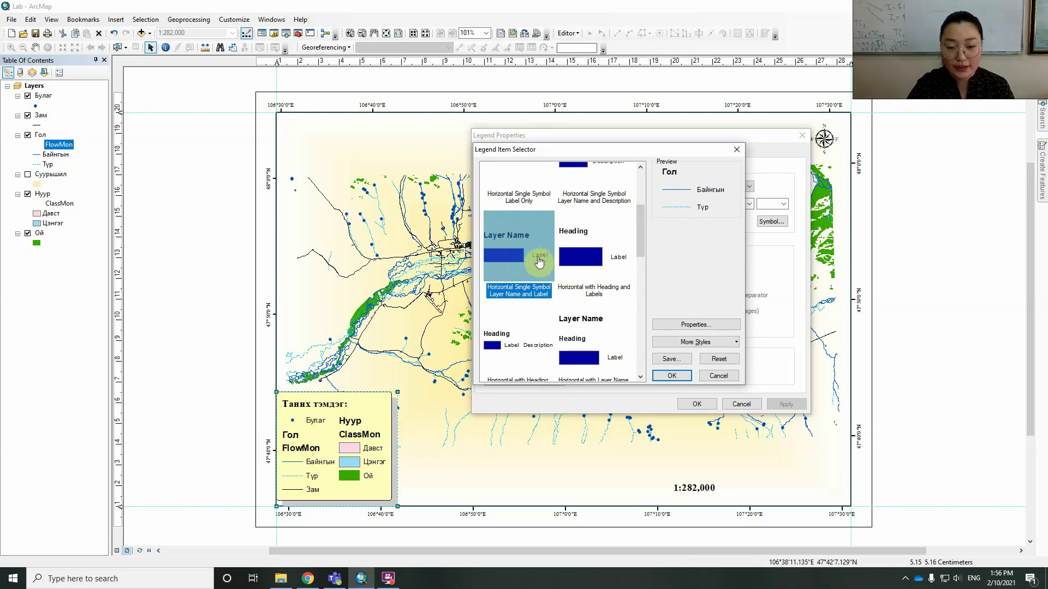
left_click(674, 376)
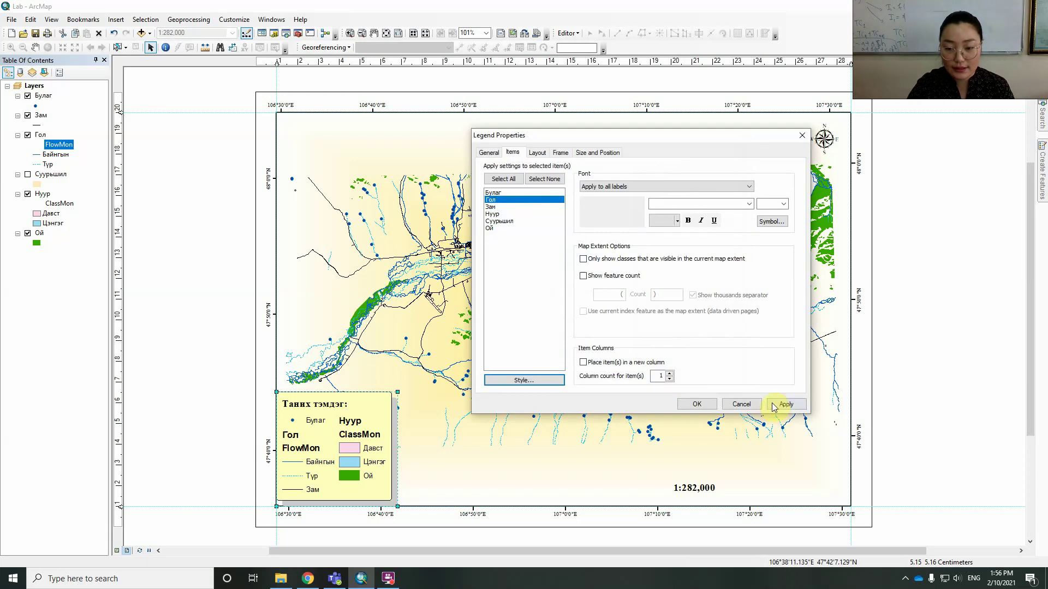
left_click(786, 404)
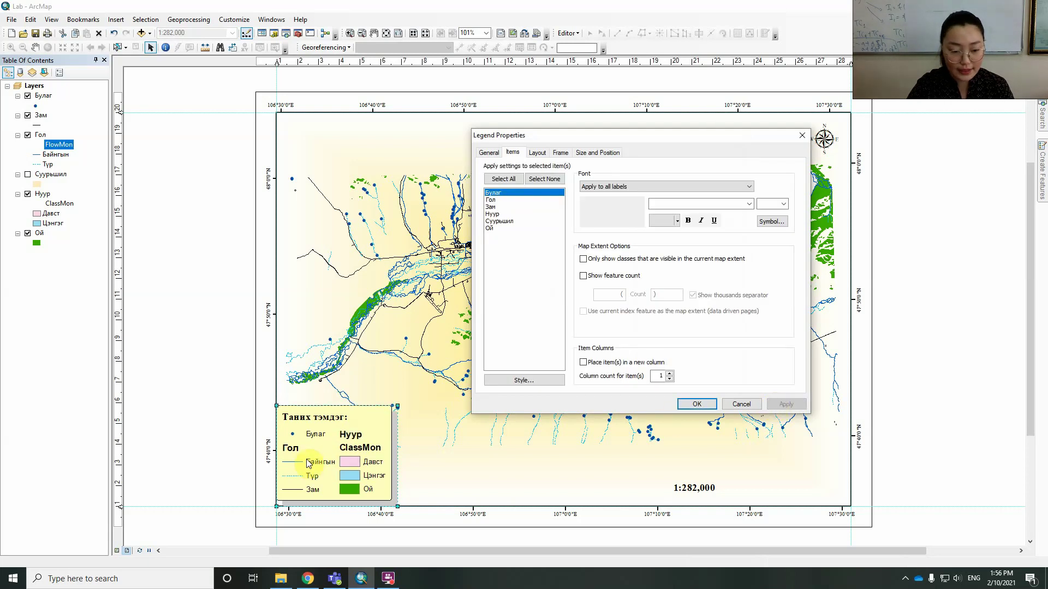
Apply the Horizontal Single Symbol Layer Name and Label style to the Нуур legend item
left_click(495, 214)
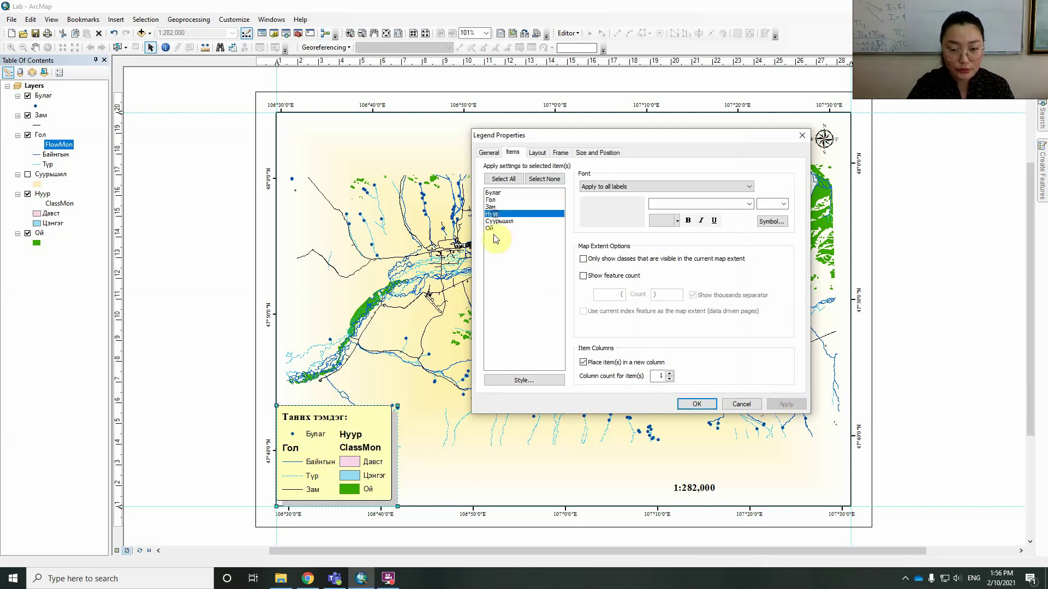
left_click(518, 379)
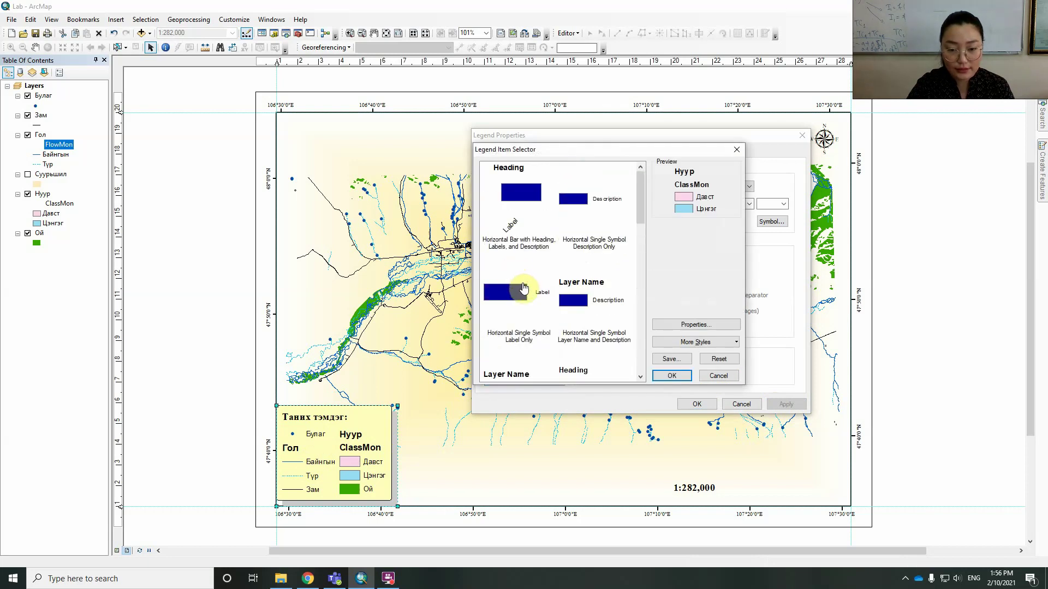
scroll(522, 287, "down", 3)
left_click(510, 253)
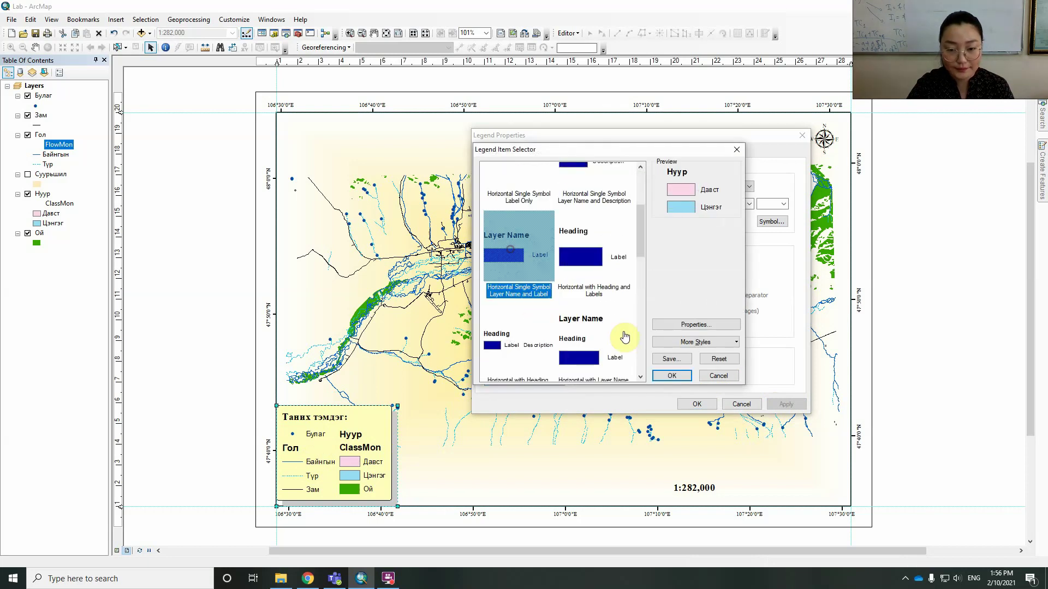
left_click(673, 376)
left_click(785, 404)
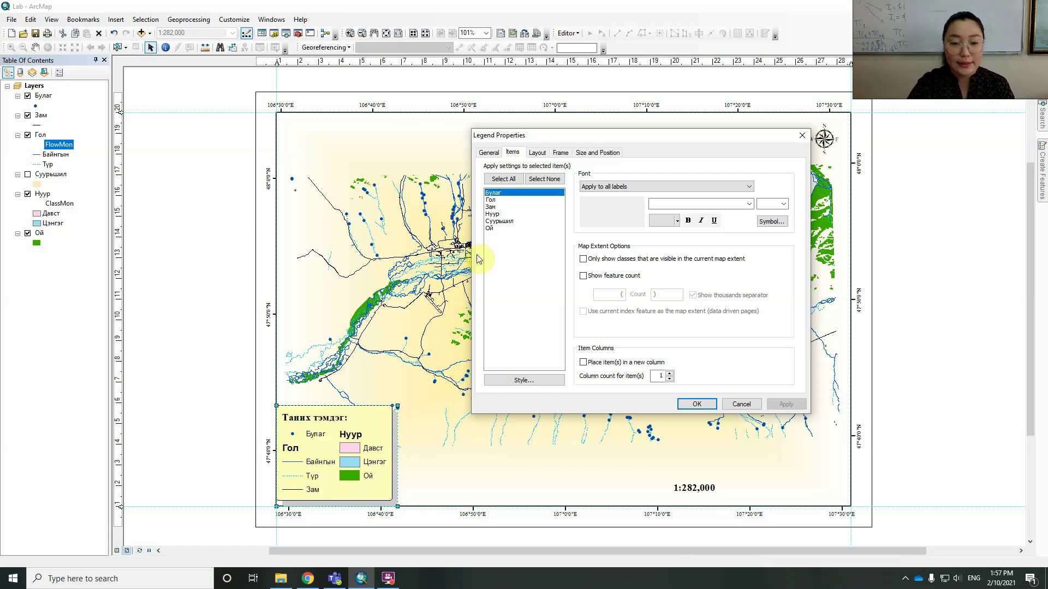
Reorder the legend items so that Зам comes before Гол, and Ой and Суурьшил come before Нуур
left_click(493, 154)
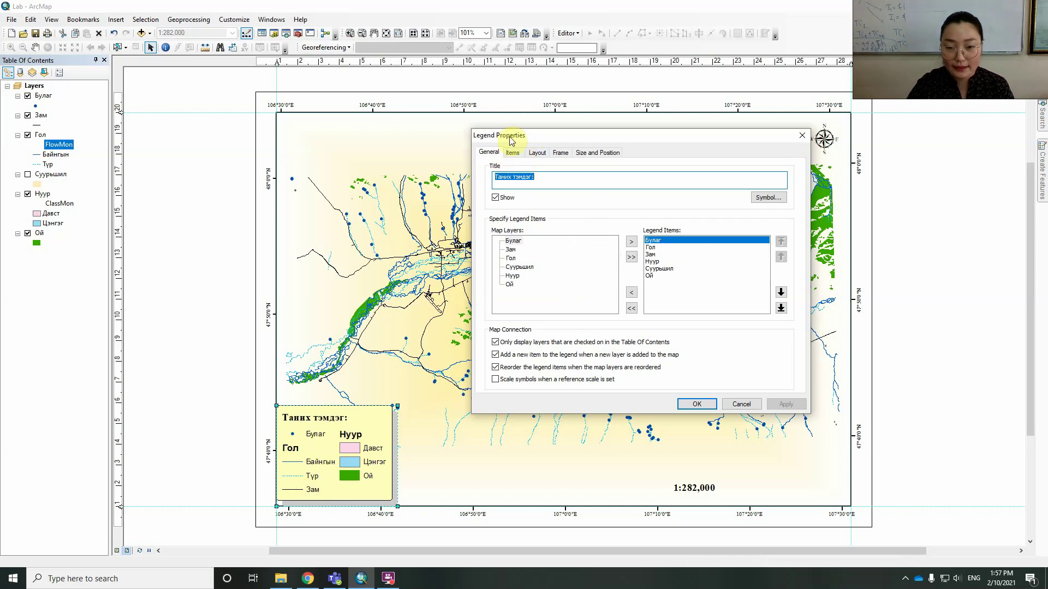
left_click(649, 254)
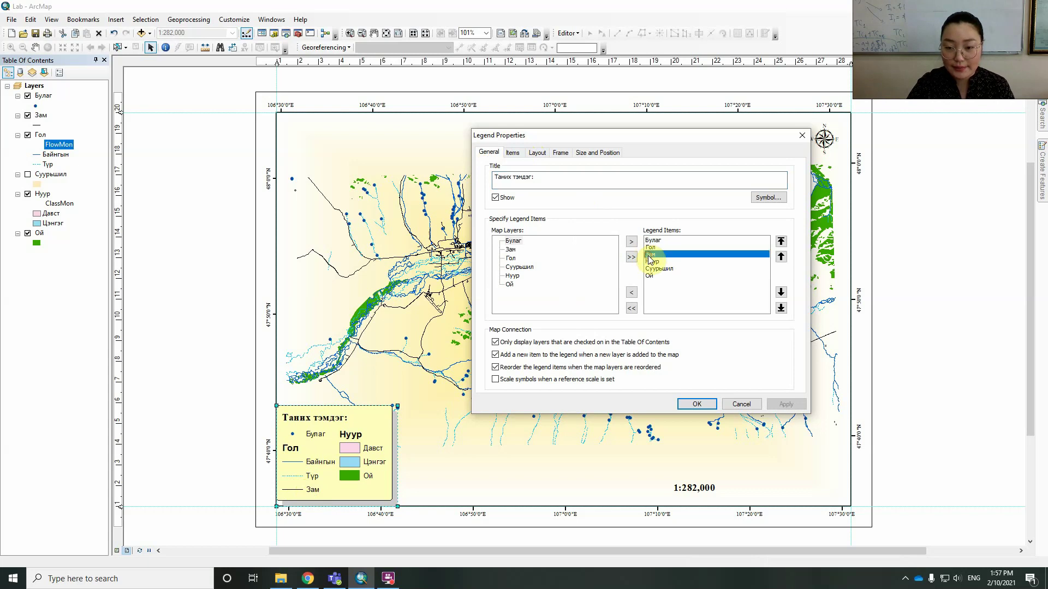
left_click(781, 256)
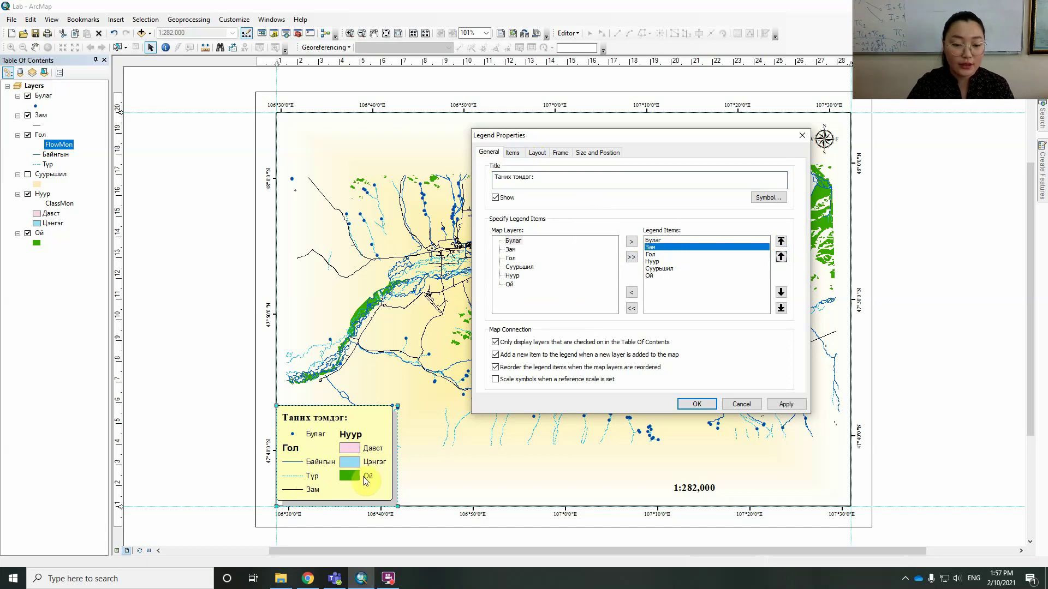
left_click(649, 276)
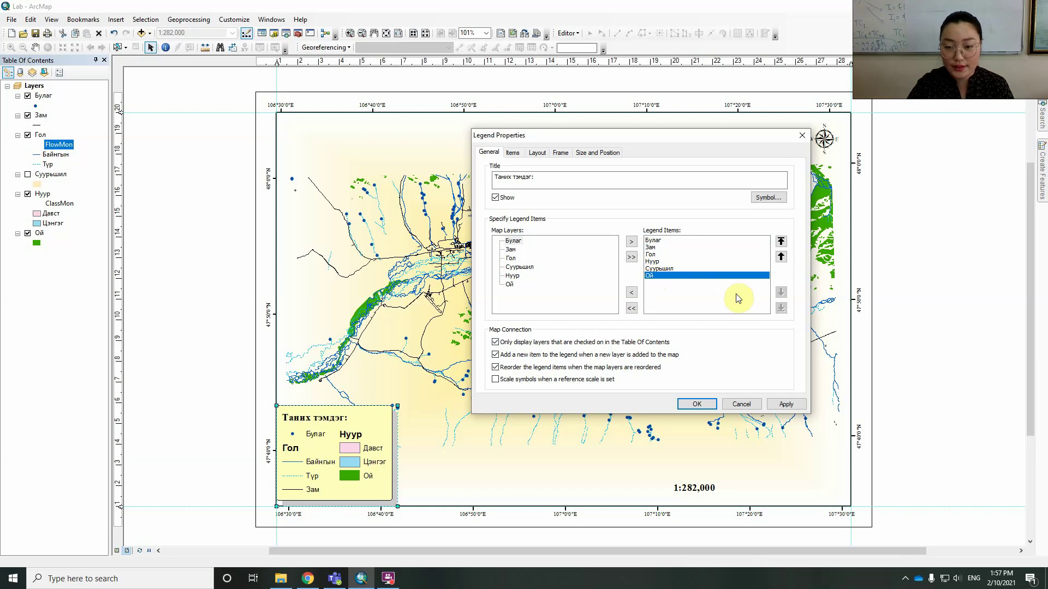
left_click(782, 257)
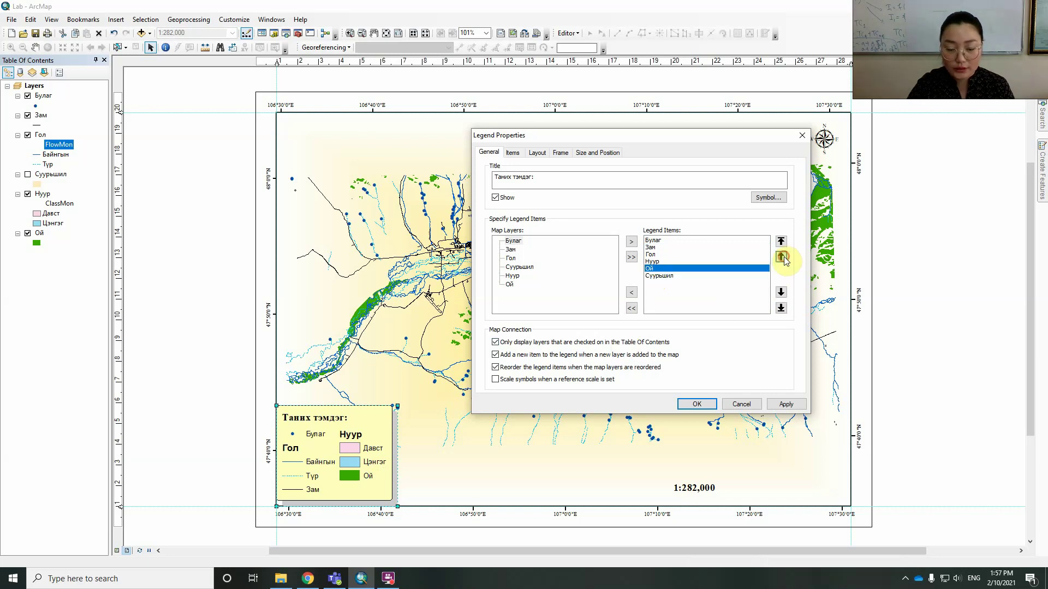
left_click(781, 257)
left_click(656, 277)
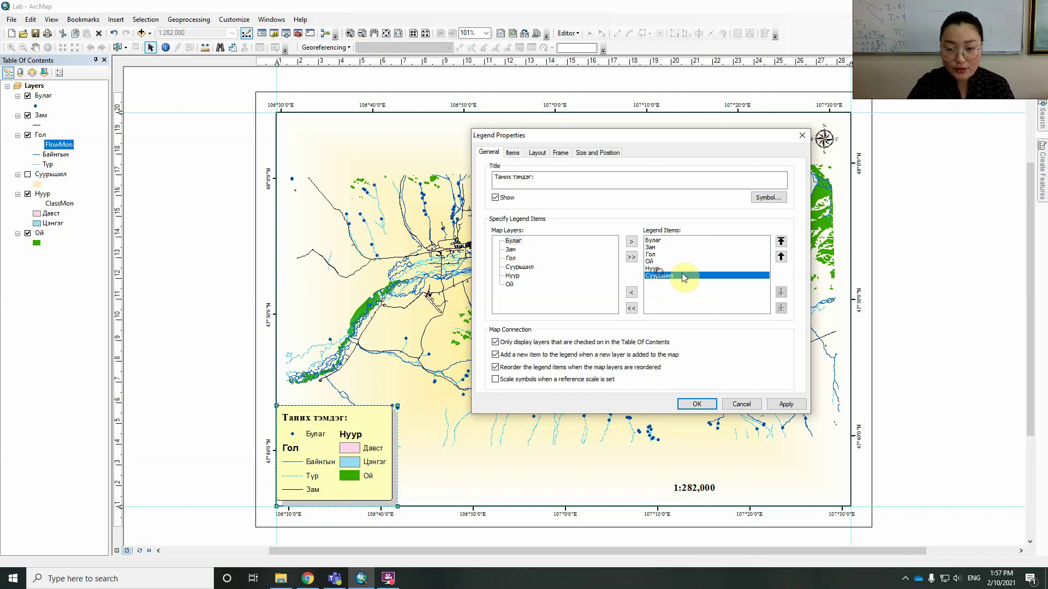
left_click(782, 257)
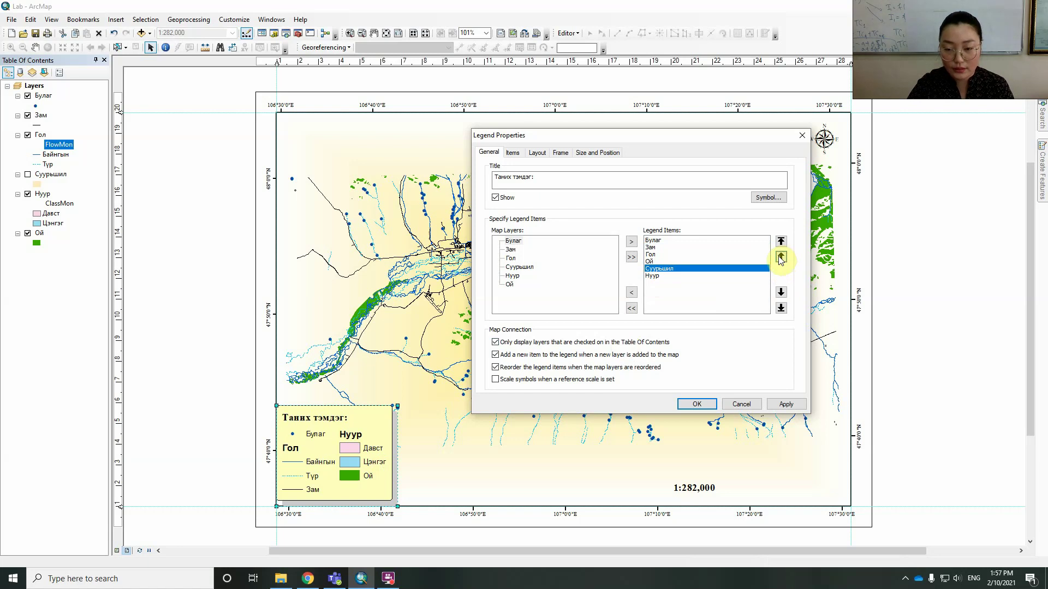
left_click(697, 403)
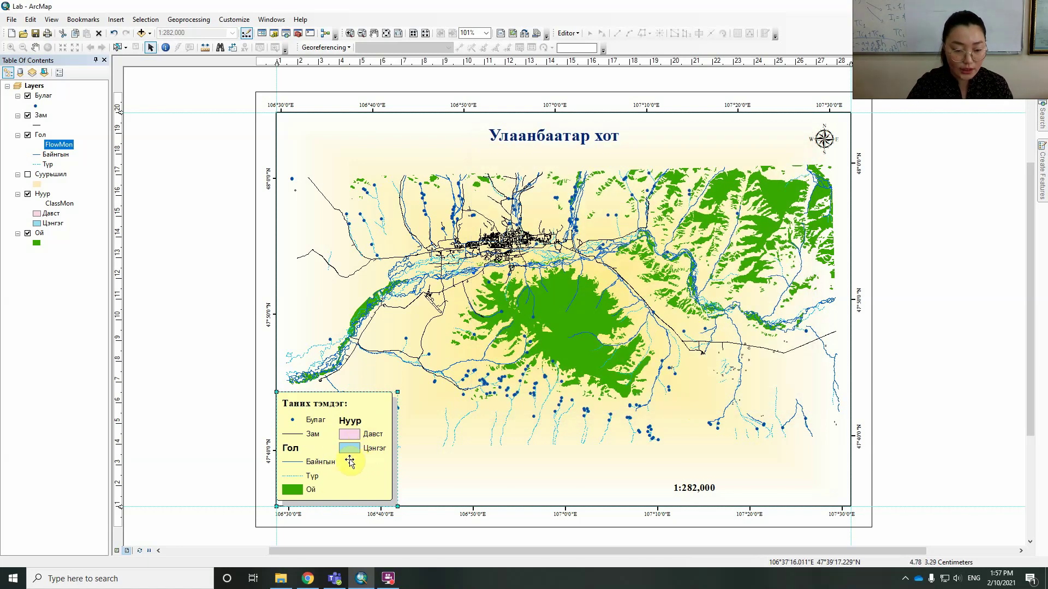
Set the font of all labels to Times New Roman for every legend item
right_click(348, 434)
left_click(372, 427)
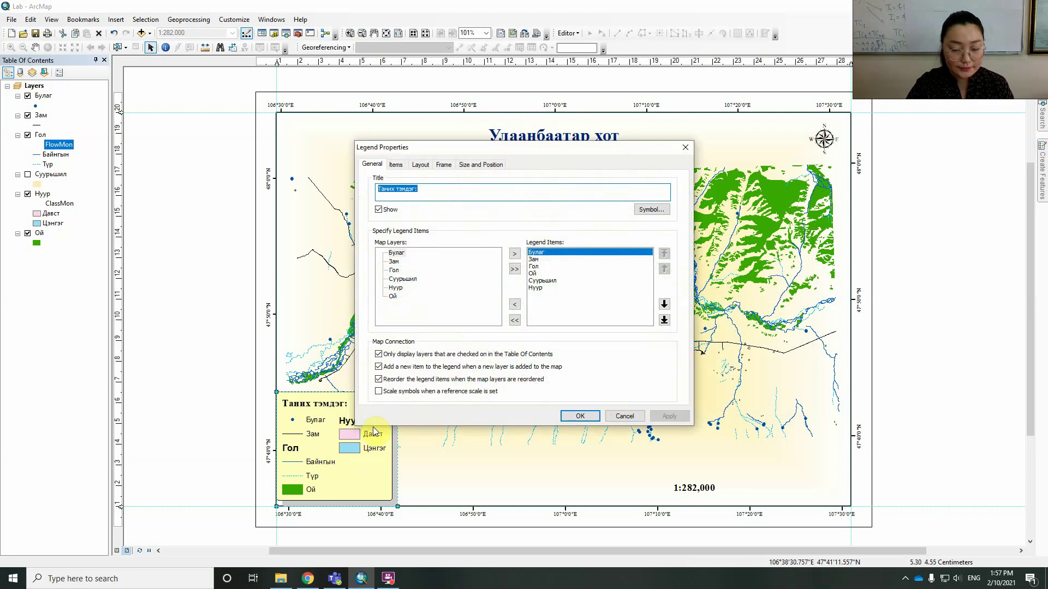
left_click(394, 164)
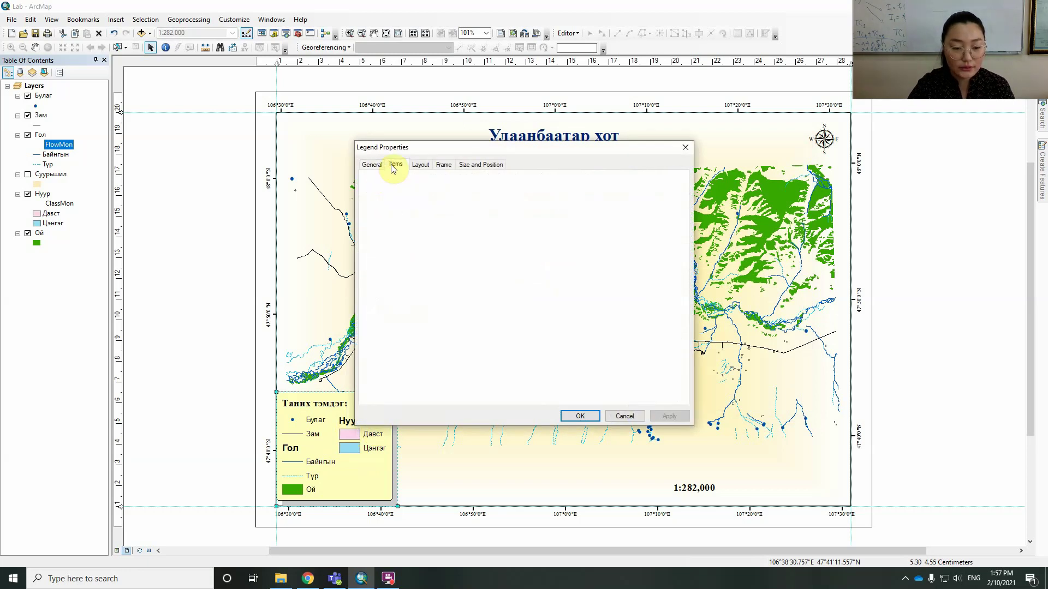
left_click(397, 193)
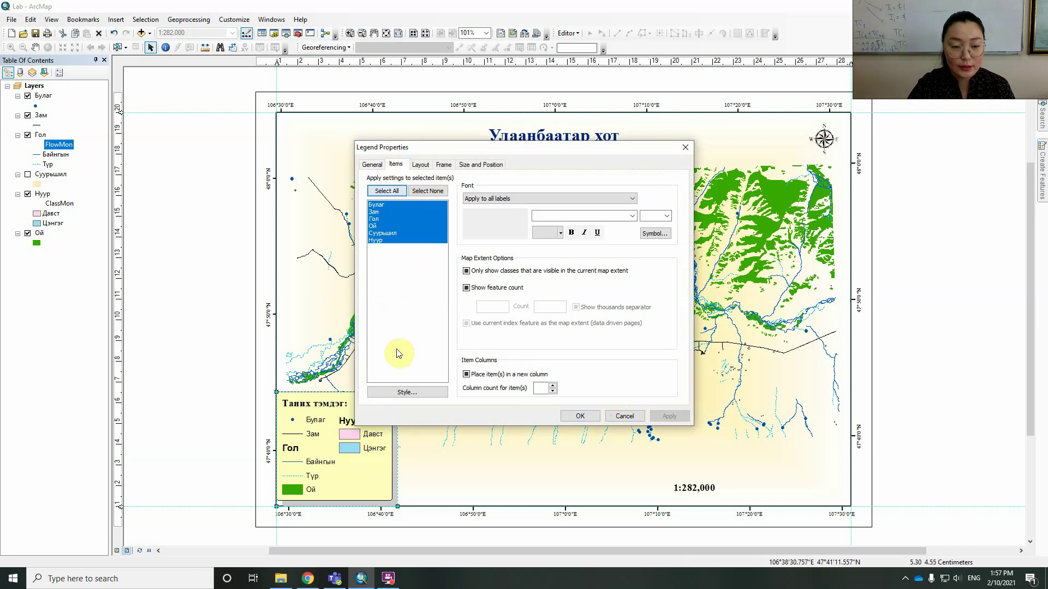
left_click(632, 216)
left_click(583, 218)
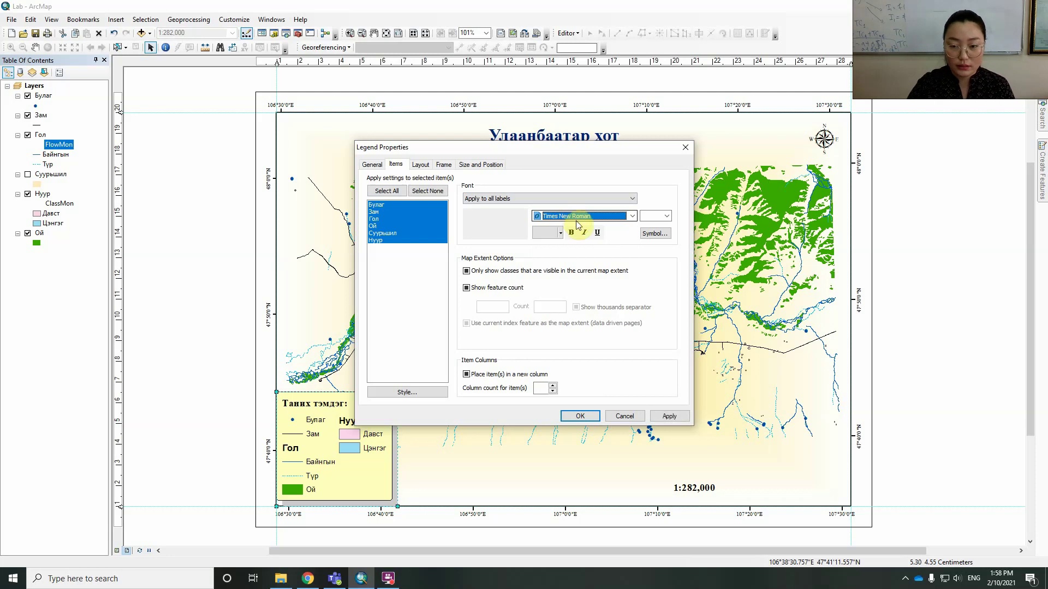
left_click(668, 420)
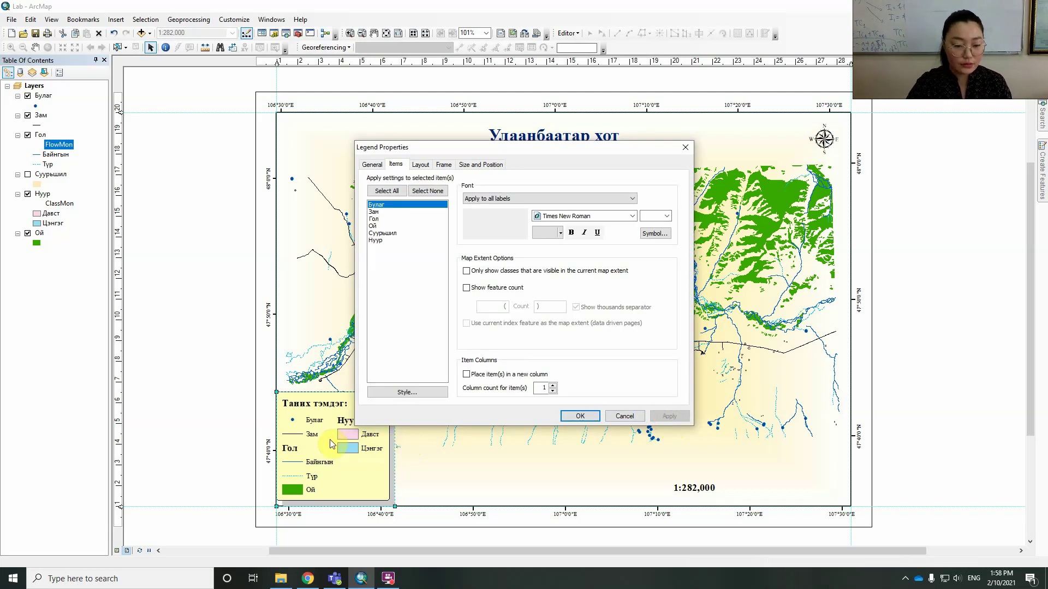
Set the column count of the Ой legend item to 2
left_click(377, 225)
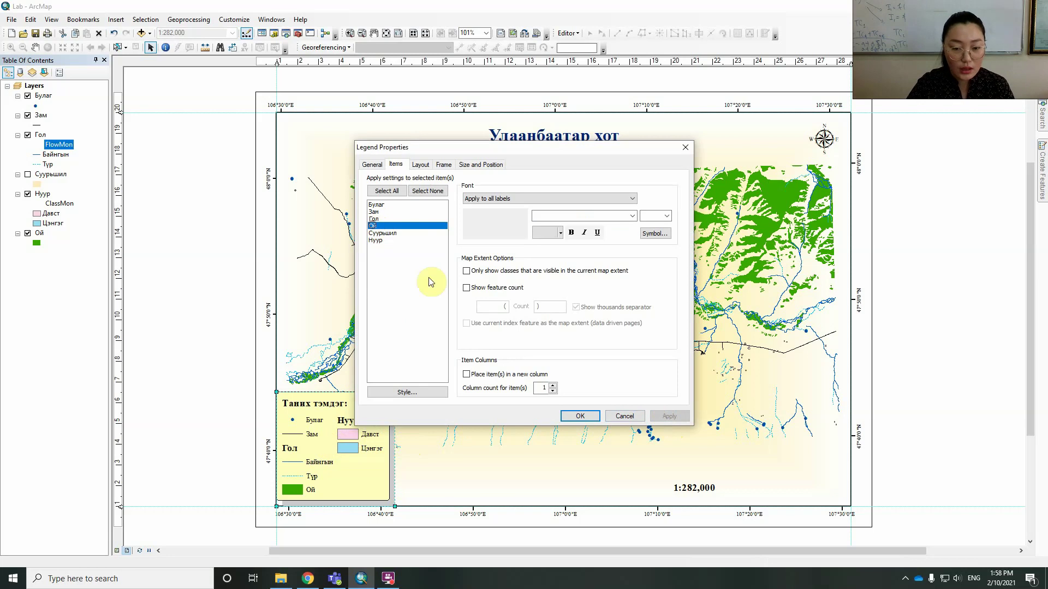
left_click(552, 384)
left_click(660, 417)
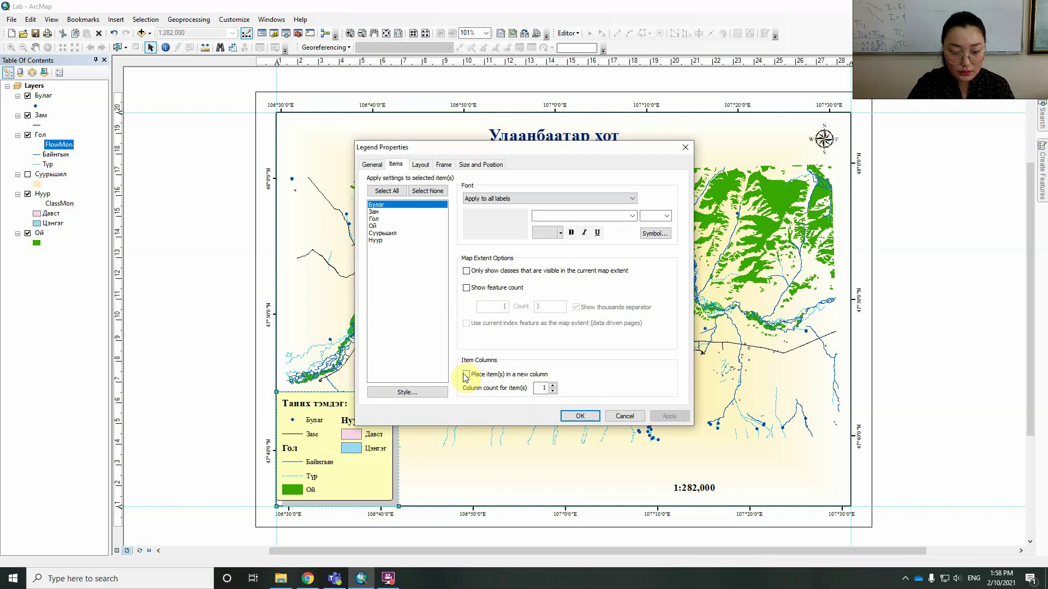
Try placing the Ой legend item in a new column, and turn that option off again
left_click(373, 226)
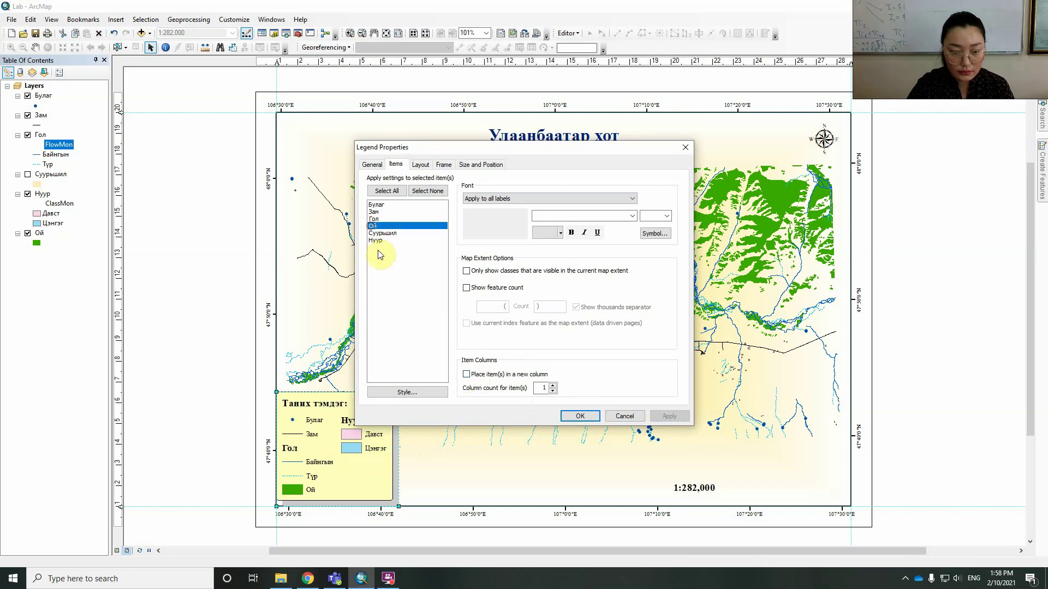
left_click(466, 374)
left_click(659, 417)
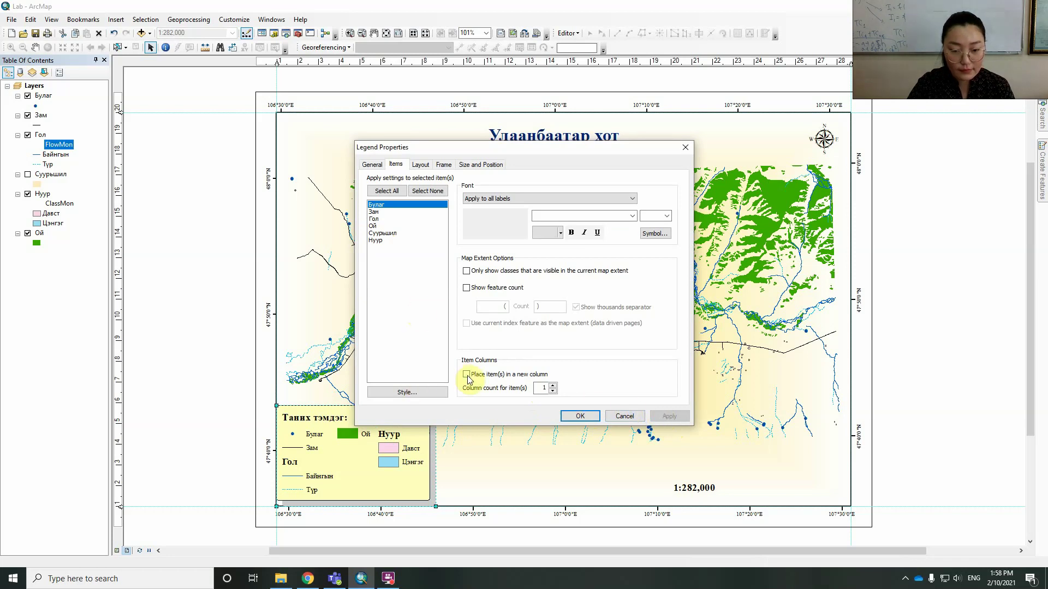
left_click(373, 226)
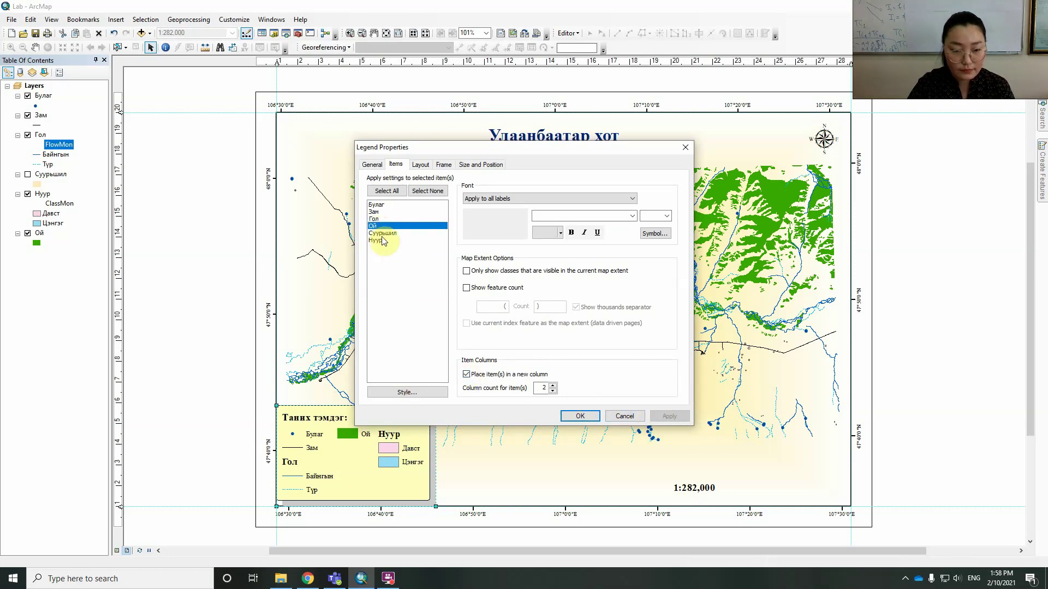
left_click(466, 375)
left_click(591, 416)
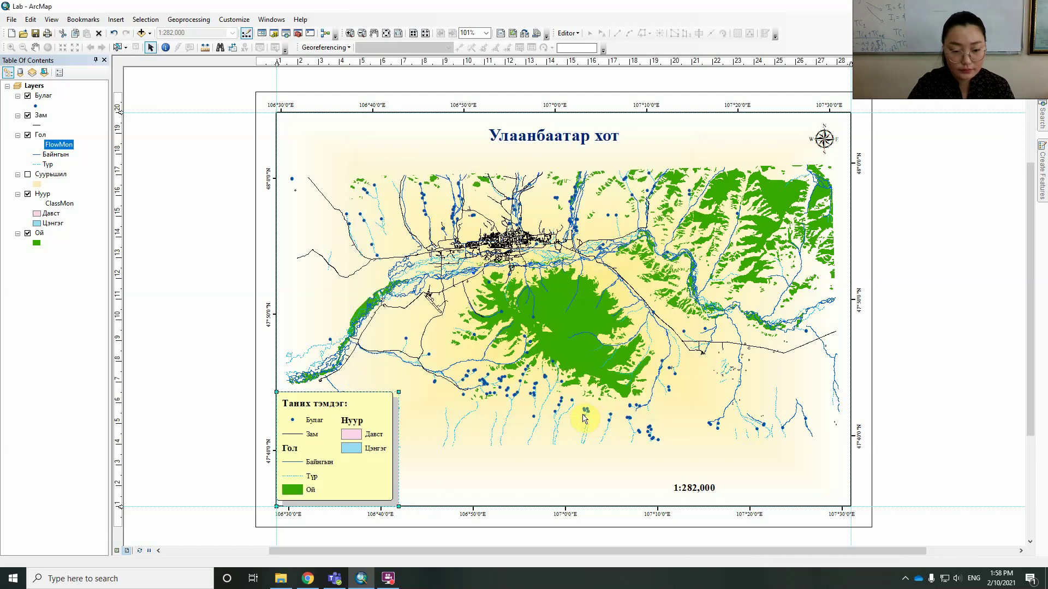
Turn on the Суурьшил layer and change its symbol's fill color to orange
left_click(28, 175)
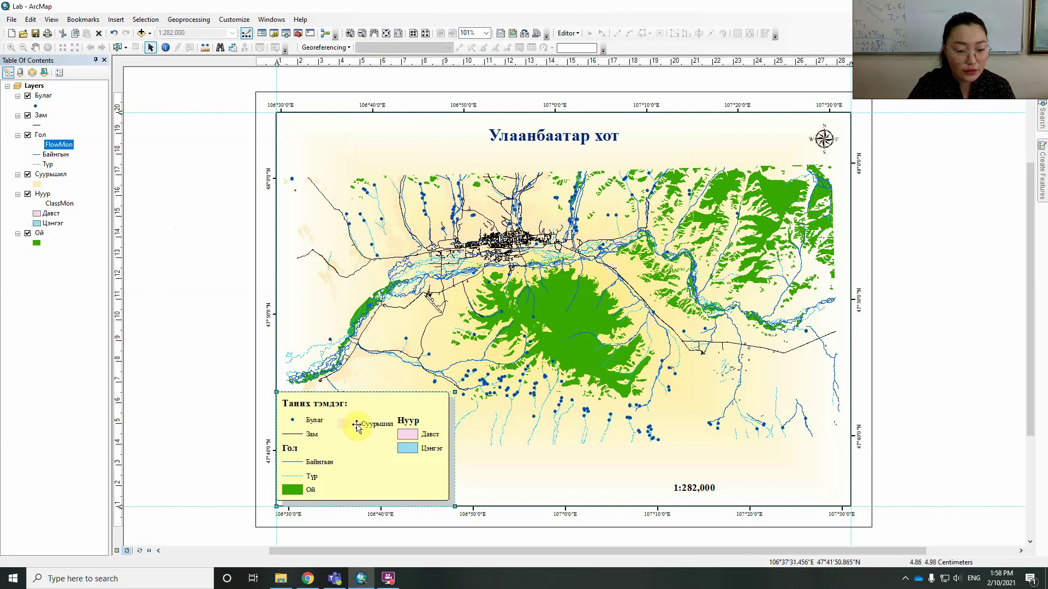
left_click(36, 184)
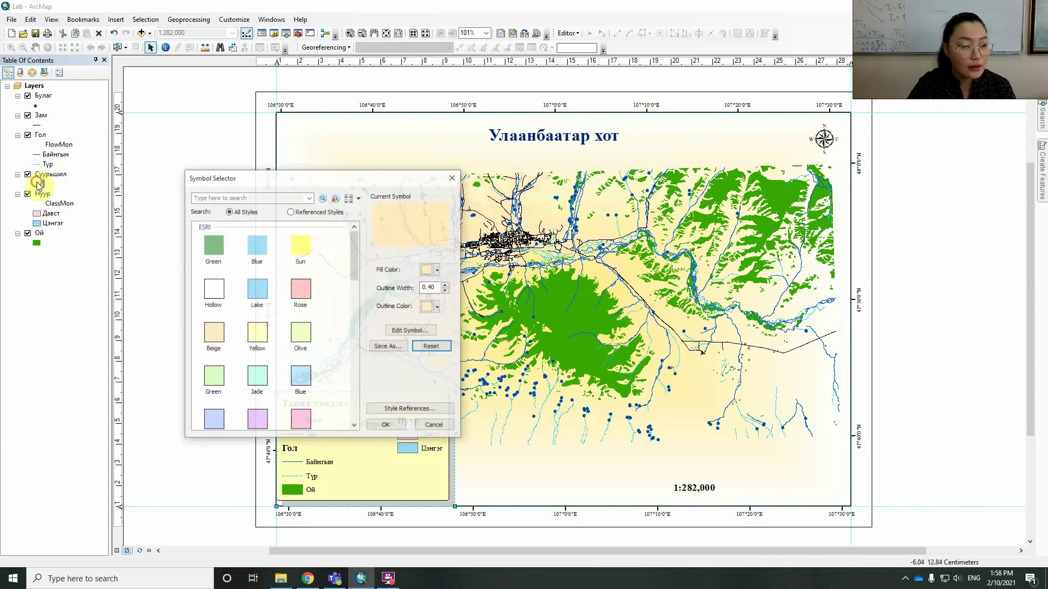
left_click(427, 270)
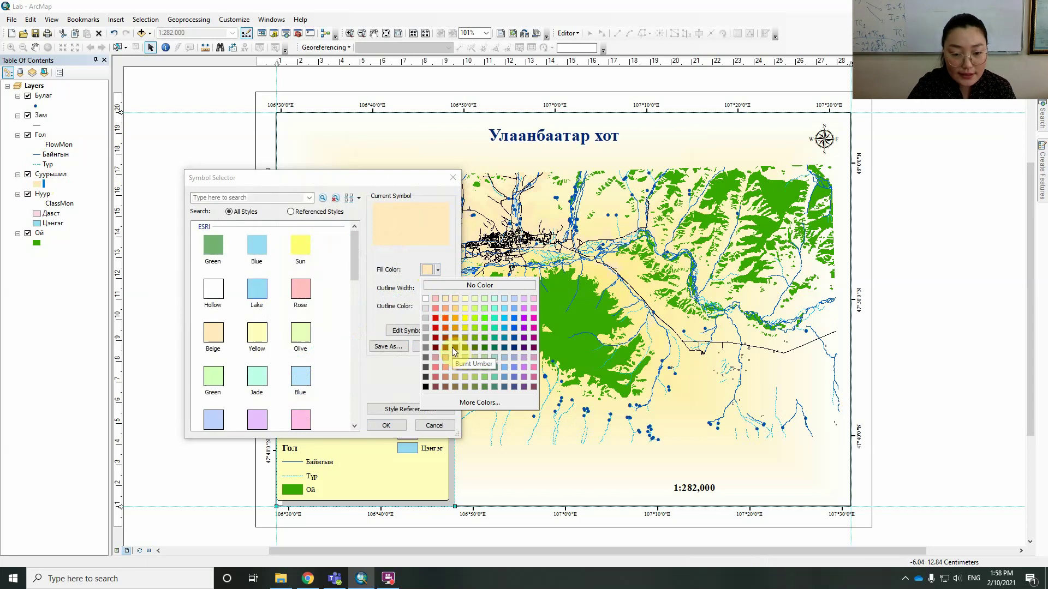
left_click(455, 330)
left_click(398, 426)
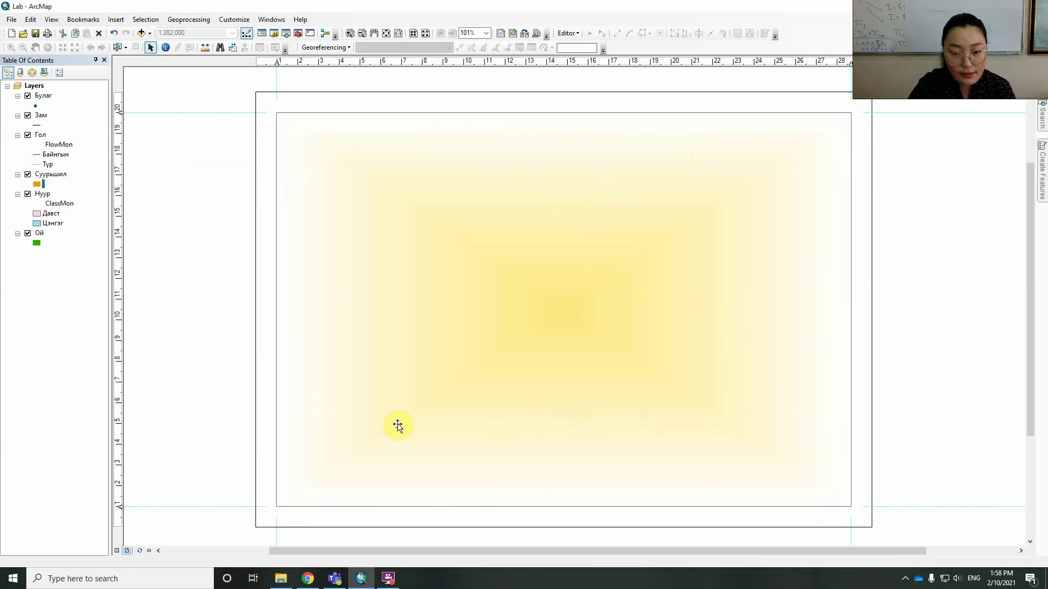